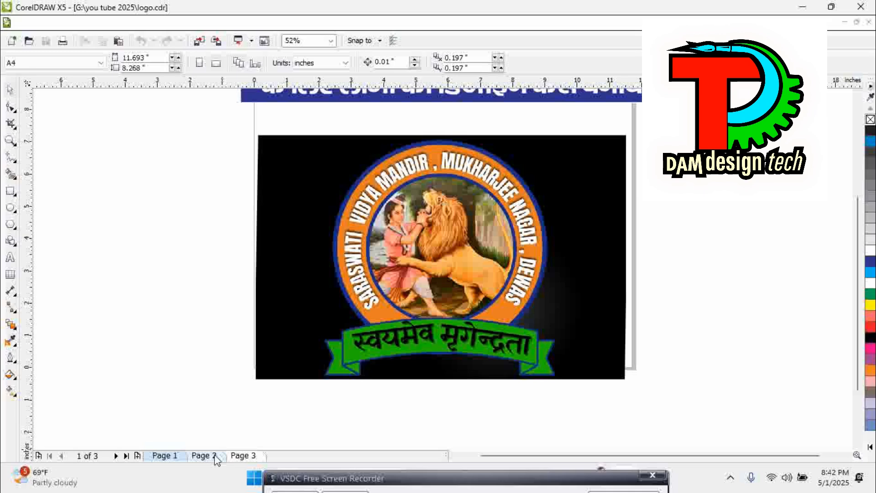
Bring the colour logo image from page 1 onto page 2 and centre it on the page over the line art
{"action": "left_click", "coordinate": [216, 457]}
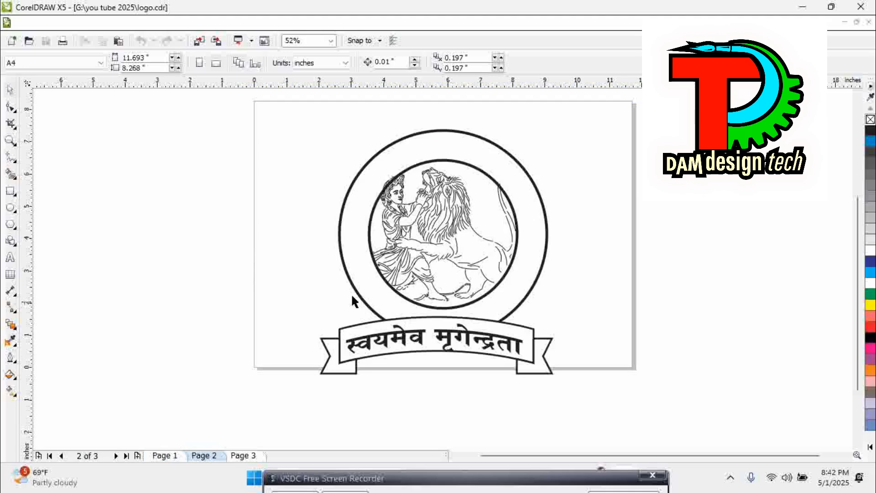
{"action": "left_click", "coordinate": [164, 457]}
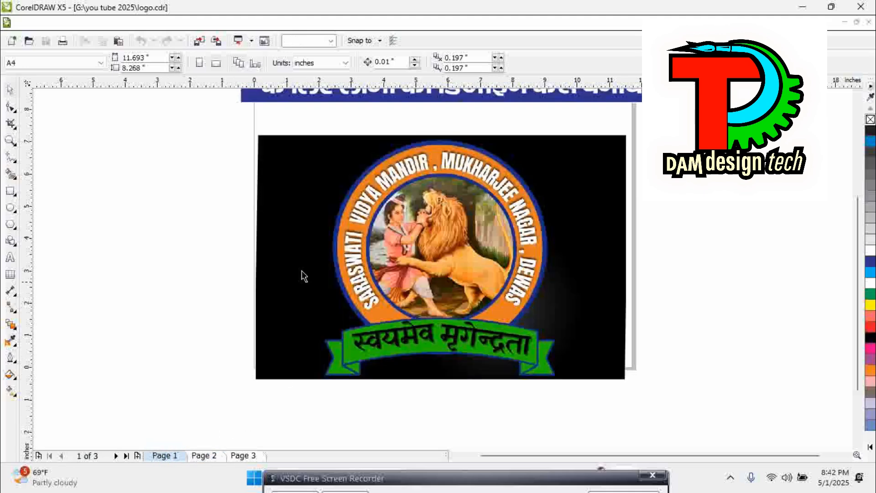
{"action": "left_click", "coordinate": [323, 217]}
{"action": "mouse_move", "coordinate": [319, 211]}
{"action": "left_mouse_down"}
{"action": "mouse_move", "coordinate": [576, 224]}
{"action": "mouse_move", "coordinate": [705, 202]}
{"action": "left_mouse_up"}
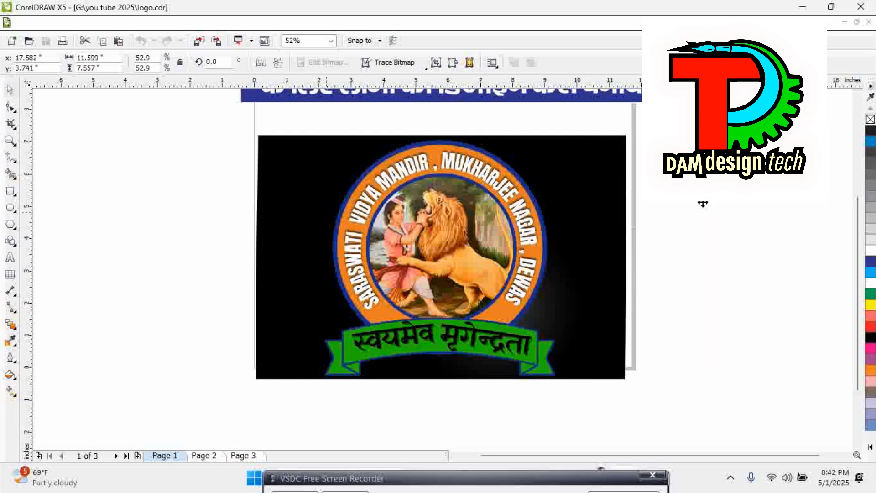
{"action": "left_click", "coordinate": [201, 456]}
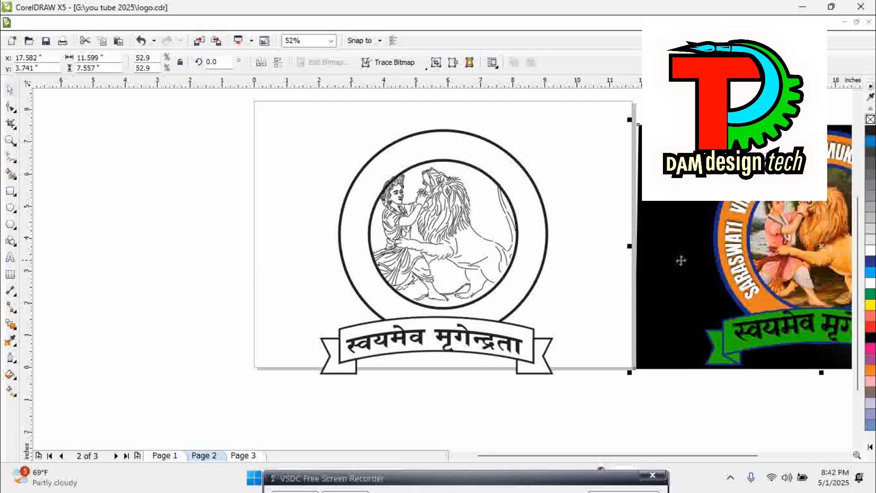
{"action": "key", "text": "p"}
{"action": "left_click", "coordinate": [663, 191]}
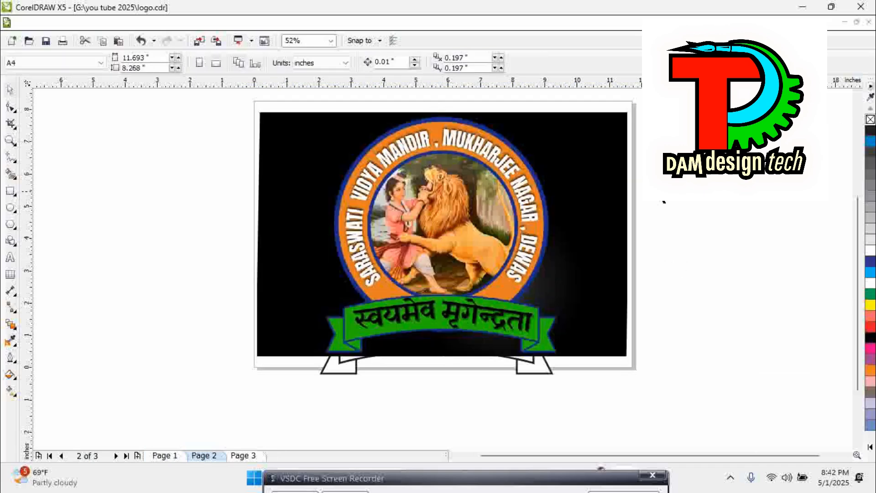
Lock the colour logo image on page 2 so it serves as a fixed tracing reference
{"action": "left_click_drag", "start_coordinate": [292, 104], "coordinate": [586, 374]}
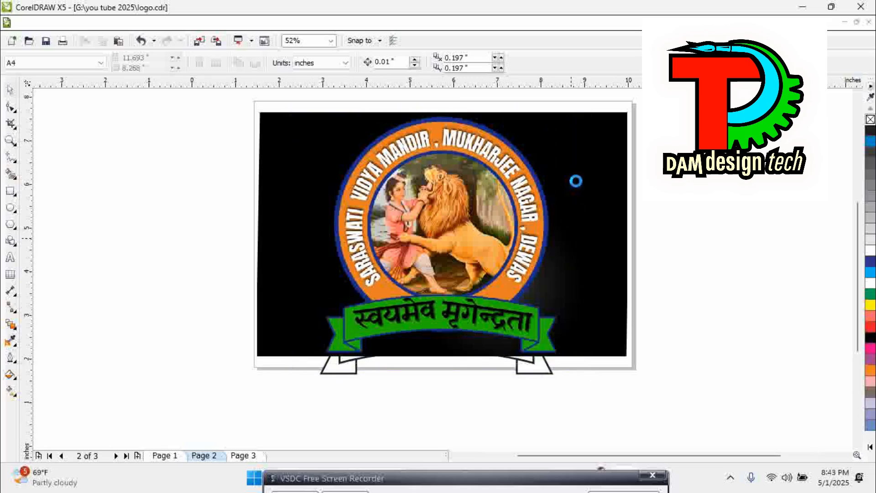
{"action": "left_click", "coordinate": [579, 148]}
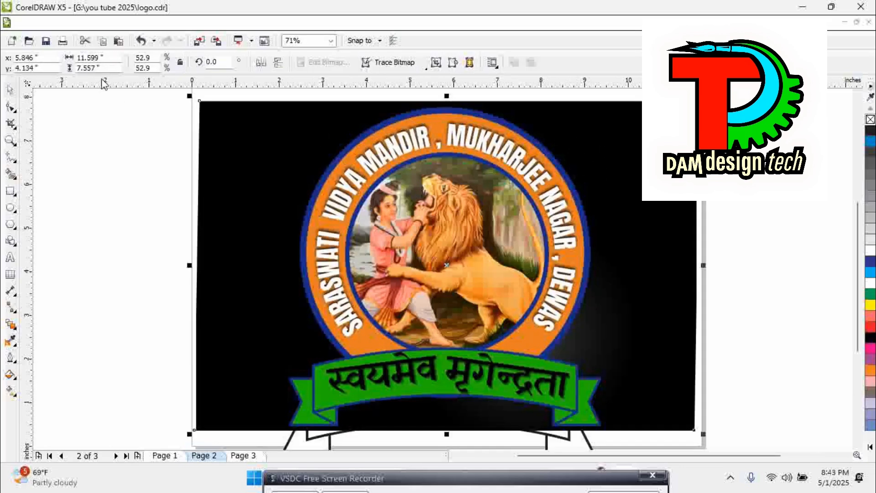
{"action": "left_click", "coordinate": [153, 25]}
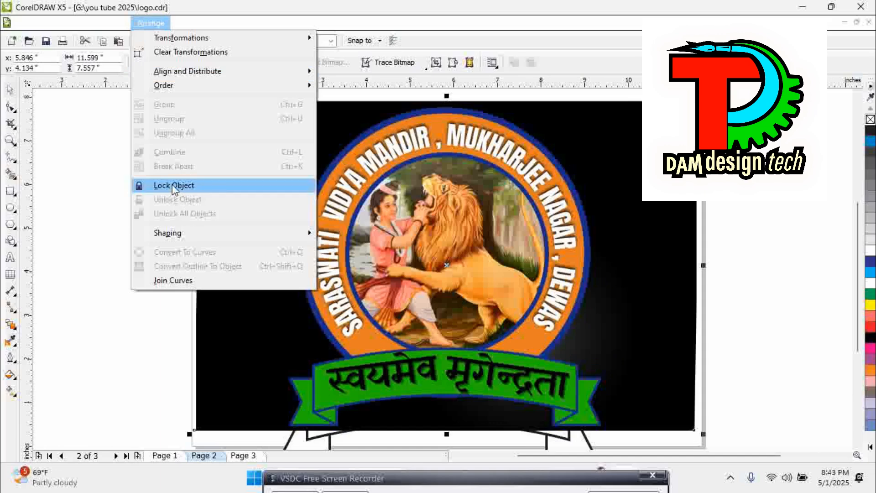
{"action": "left_click", "coordinate": [174, 235]}
{"action": "left_click", "coordinate": [157, 187]}
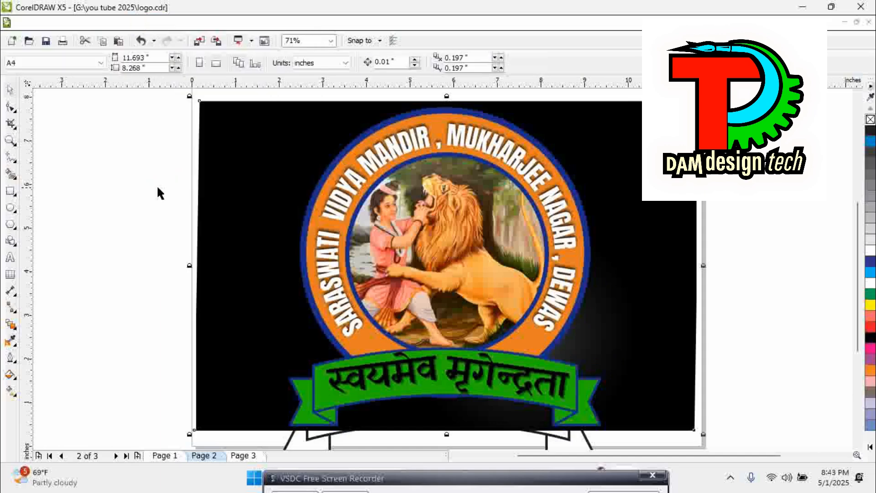
{"action": "left_click", "coordinate": [323, 207]}
Trace the back of the child's hair and the first curls behind the ear with 0.5 pt 3-Point Curves
{"action": "left_click_drag", "start_coordinate": [310, 140], "coordinate": [574, 355]}
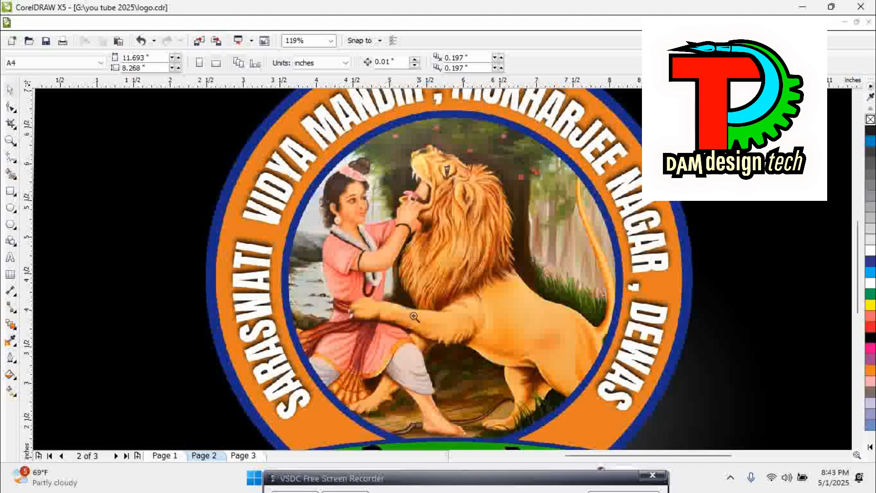
{"action": "left_click_drag", "start_coordinate": [283, 127], "coordinate": [565, 315]}
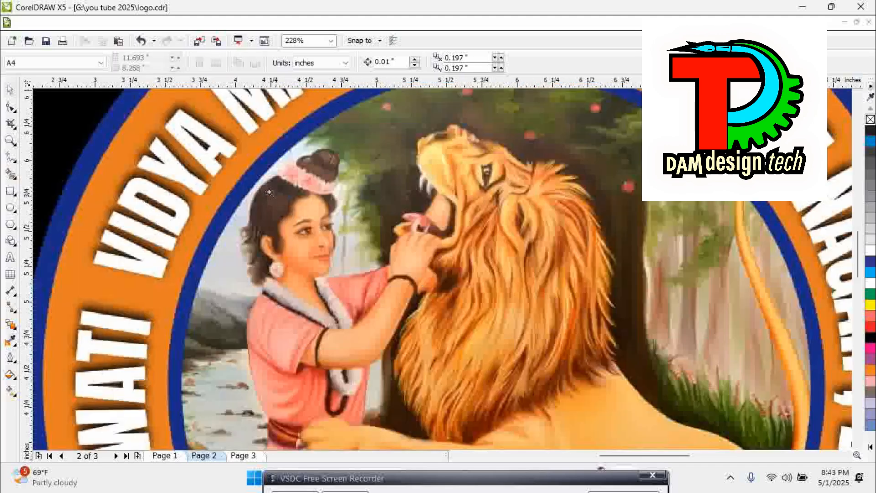
{"action": "left_click_drag", "start_coordinate": [211, 133], "coordinate": [459, 359]}
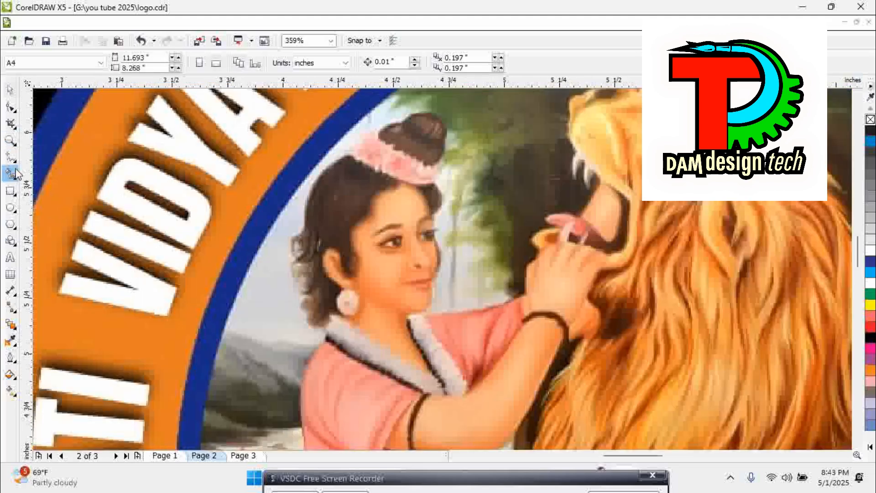
{"action": "left_click", "coordinate": [14, 159]}
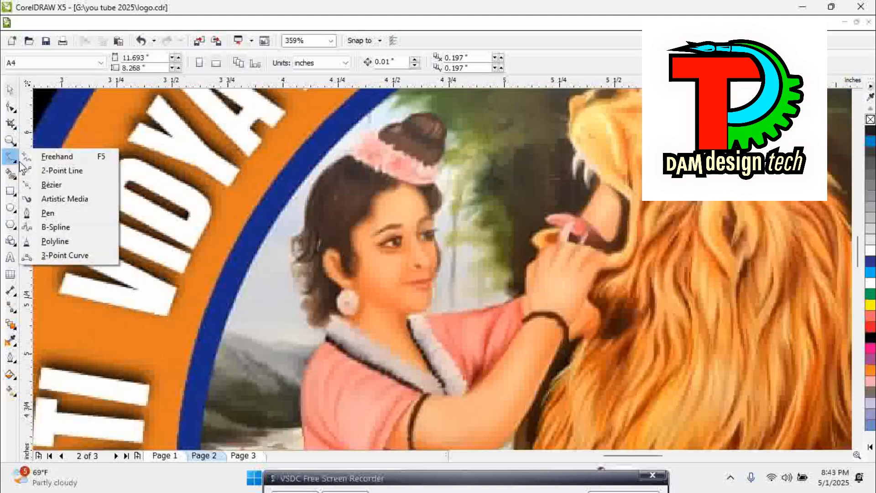
{"action": "left_click", "coordinate": [51, 255]}
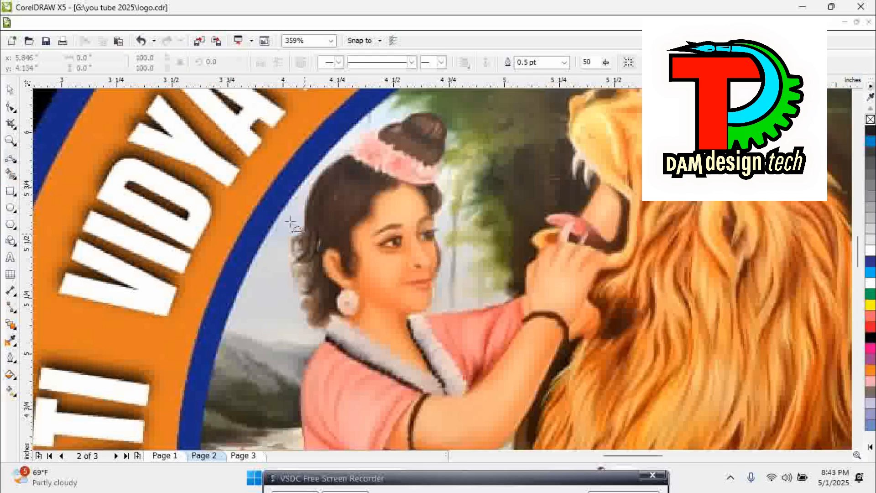
{"action": "mouse_move", "coordinate": [350, 155]}
{"action": "left_mouse_down"}
{"action": "mouse_move", "coordinate": [292, 246]}
{"action": "mouse_move", "coordinate": [313, 246]}
{"action": "left_mouse_up"}
{"action": "left_click", "coordinate": [315, 181]}
{"action": "left_click", "coordinate": [298, 247]}
{"action": "left_click", "coordinate": [300, 265]}
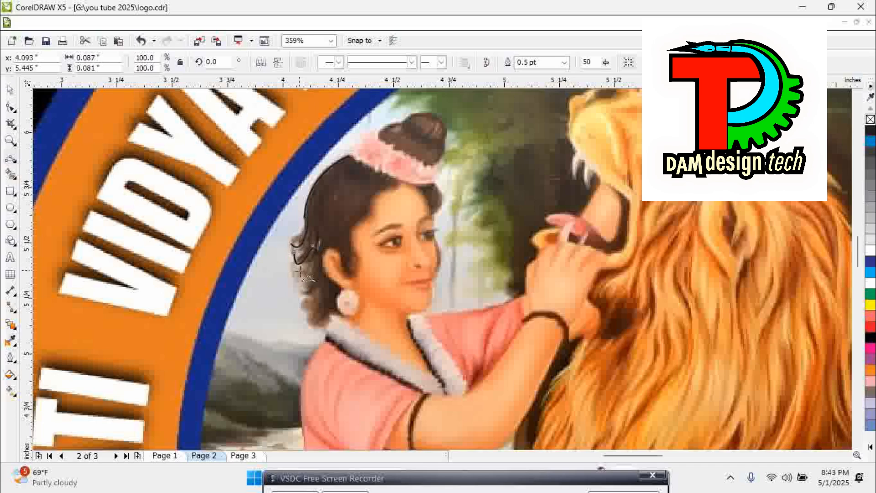
Trace the lower hair curls behind the child's ear with short 3-Point Curves
{"action": "mouse_move", "coordinate": [315, 268]}
{"action": "left_mouse_down"}
{"action": "mouse_move", "coordinate": [299, 270]}
{"action": "mouse_move", "coordinate": [317, 284]}
{"action": "mouse_move", "coordinate": [321, 322]}
{"action": "left_mouse_up"}
{"action": "left_click", "coordinate": [296, 279]}
{"action": "left_click", "coordinate": [304, 291]}
{"action": "left_click", "coordinate": [315, 305]}
{"action": "left_click", "coordinate": [324, 313]}
Outline the child's ear with 3-Point Curves, including its inner fold and front edge
{"action": "left_click_drag", "start_coordinate": [318, 266], "coordinate": [344, 287]}
{"action": "left_click", "coordinate": [323, 268]}
{"action": "mouse_move", "coordinate": [334, 257]}
{"action": "left_mouse_down"}
{"action": "mouse_move", "coordinate": [351, 285]}
{"action": "mouse_move", "coordinate": [335, 249]}
{"action": "left_mouse_up"}
{"action": "left_click", "coordinate": [339, 259]}
{"action": "left_click", "coordinate": [343, 258]}
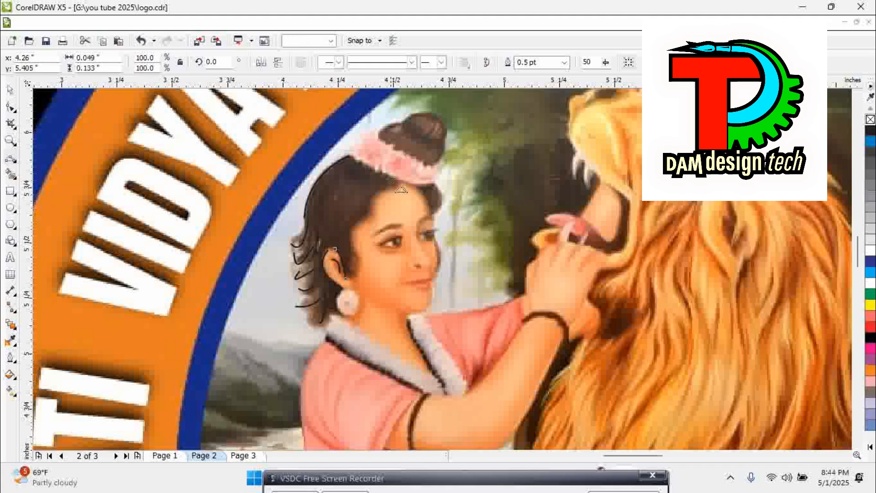
Trace the wavy hairline from the top of the forehead down to the sideburn in front of the ear
{"action": "left_click_drag", "start_coordinate": [378, 196], "coordinate": [383, 192]}
{"action": "left_click", "coordinate": [394, 188]}
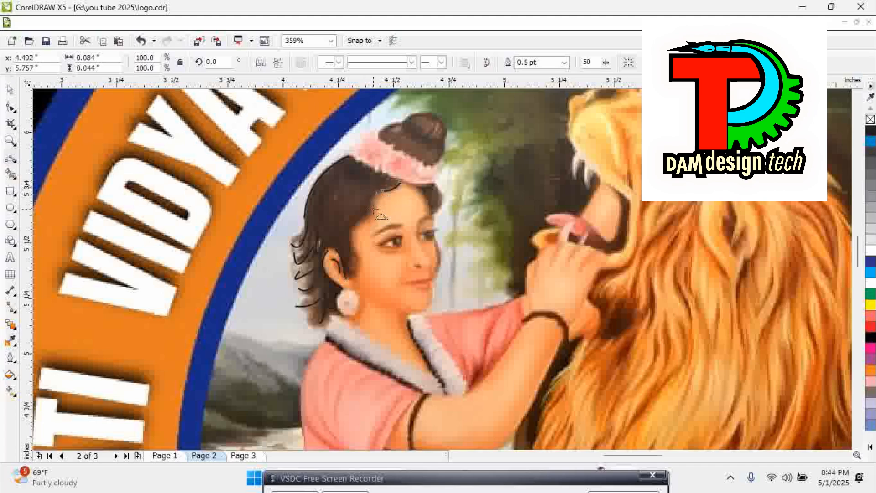
{"action": "left_click", "coordinate": [370, 201]}
{"action": "mouse_move", "coordinate": [370, 209]}
{"action": "left_mouse_down"}
{"action": "mouse_move", "coordinate": [346, 224]}
{"action": "mouse_move", "coordinate": [357, 260]}
{"action": "left_mouse_up"}
{"action": "left_click", "coordinate": [369, 219]}
{"action": "left_click", "coordinate": [358, 262]}
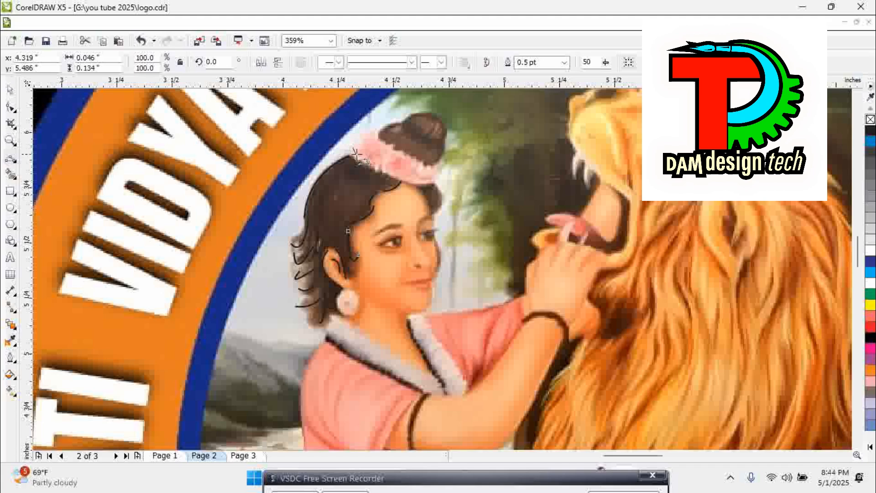
Trace the lower edge of the flower headband and both edges of the hair lock on the far side of the forehead
{"action": "mouse_move", "coordinate": [363, 155]}
{"action": "left_mouse_down"}
{"action": "mouse_move", "coordinate": [376, 170]}
{"action": "mouse_move", "coordinate": [435, 184]}
{"action": "mouse_move", "coordinate": [431, 215]}
{"action": "left_mouse_up"}
{"action": "left_click", "coordinate": [389, 182]}
{"action": "left_click", "coordinate": [429, 201]}
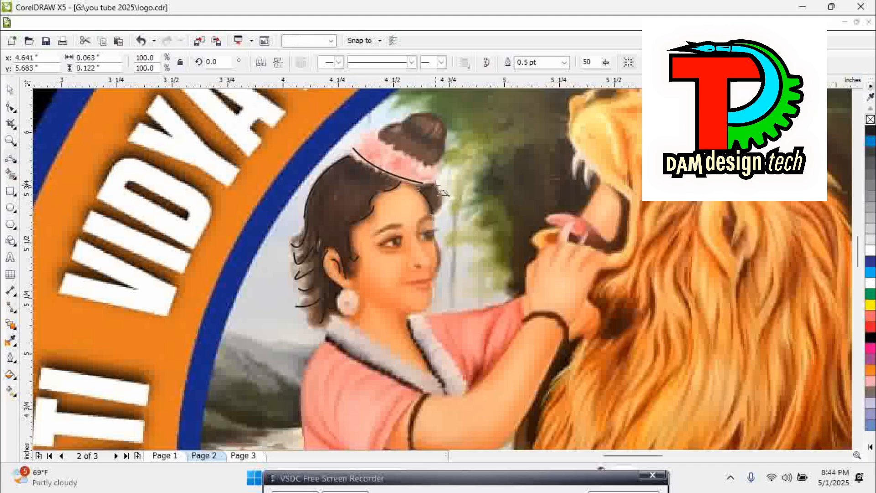
{"action": "left_click", "coordinate": [442, 205]}
Move the lower end node of the far hair lock's outer curve in to meet the tip of its inner curve
{"action": "scroll", "coordinate": [437, 207], "scroll_direction": "up", "scroll_amount": 3}
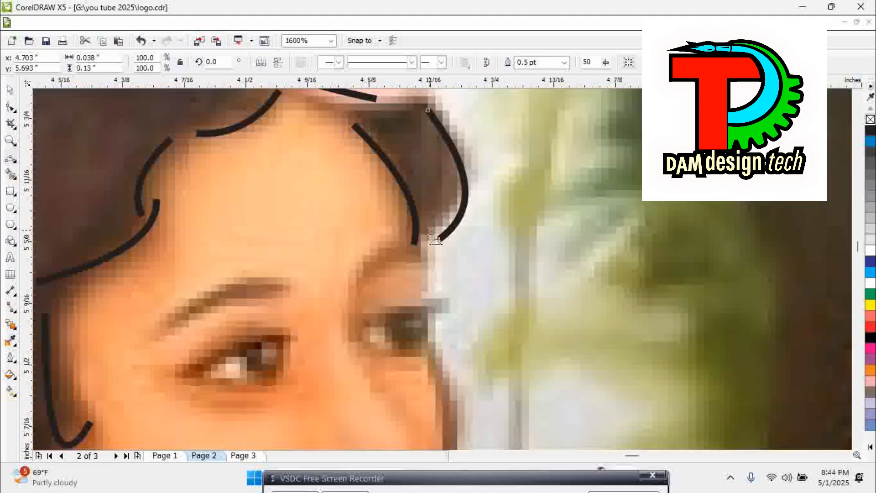
{"action": "left_click", "coordinate": [10, 108]}
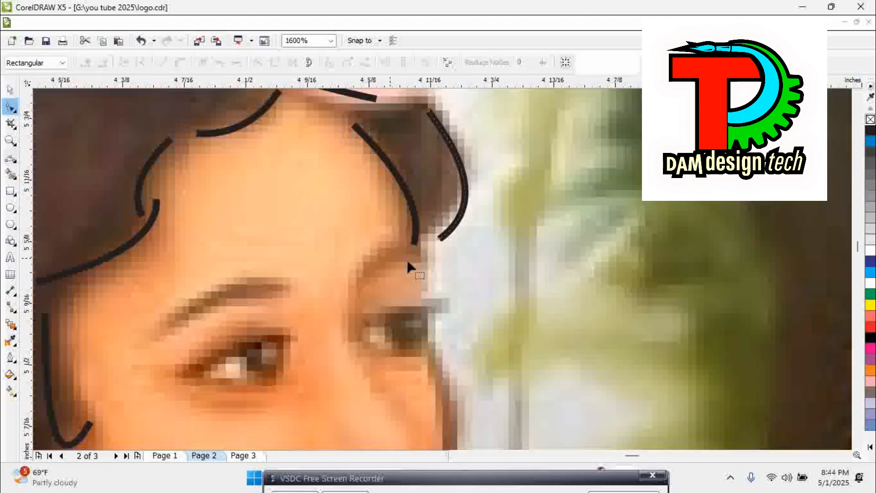
{"action": "left_click", "coordinate": [438, 238]}
{"action": "left_click_drag", "start_coordinate": [439, 240], "coordinate": [425, 243]}
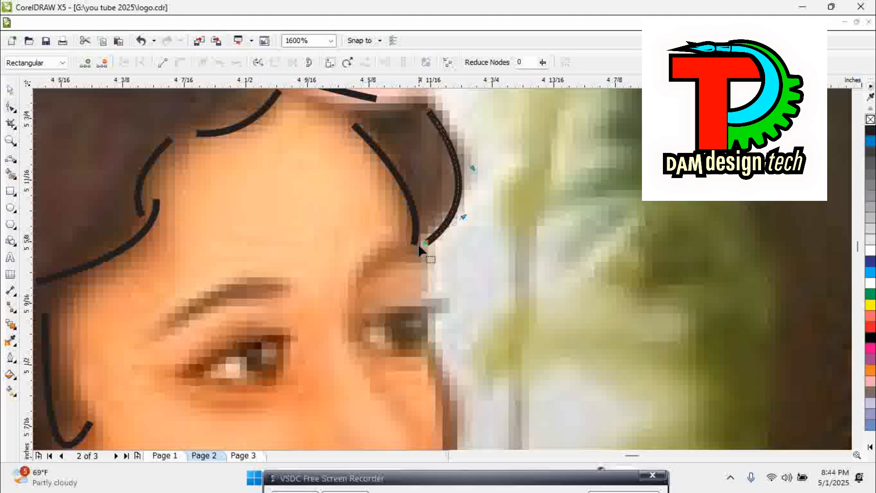
{"action": "scroll", "coordinate": [401, 240], "scroll_direction": "down", "scroll_amount": 2}
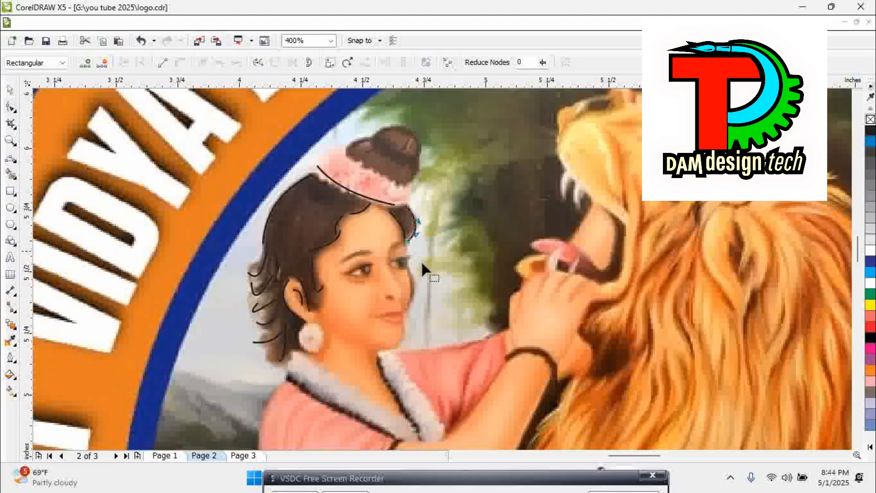
Reshape the wavy hairline curve with an added node, and straighten the hooked lower end of the sideburn curve
{"action": "scroll", "coordinate": [357, 232], "scroll_direction": "up", "scroll_amount": 1}
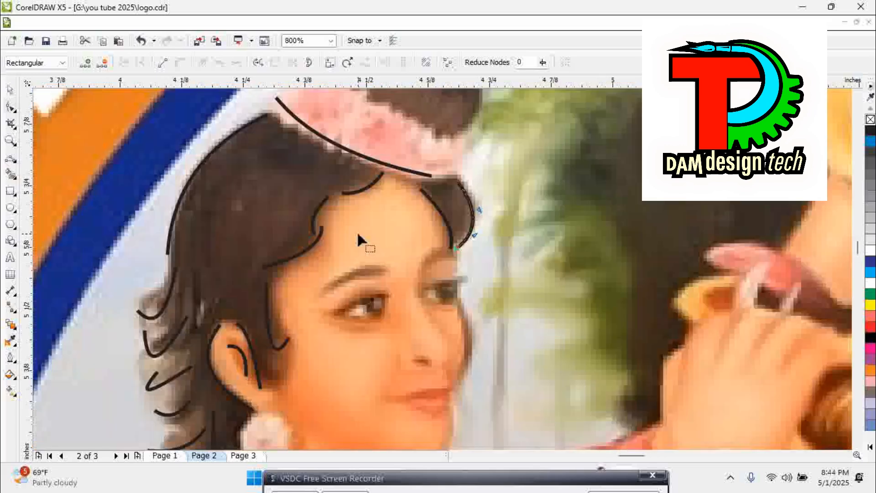
{"action": "left_click", "coordinate": [310, 244]}
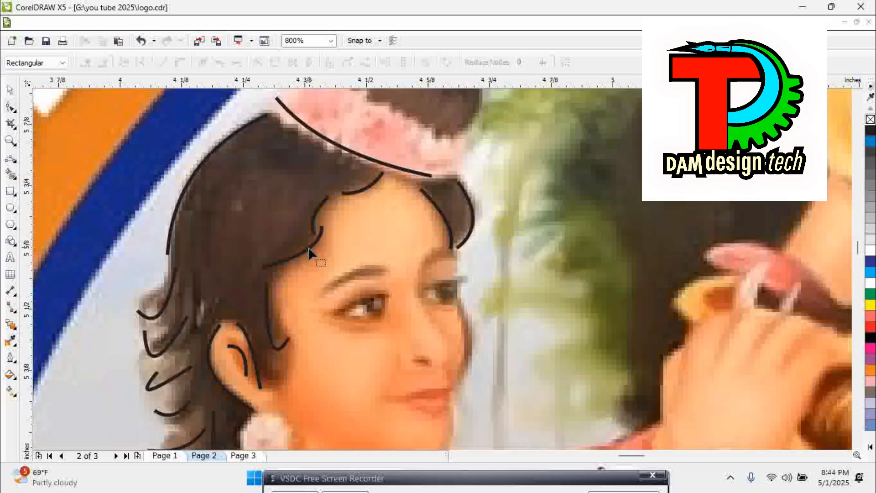
{"action": "left_click", "coordinate": [263, 274]}
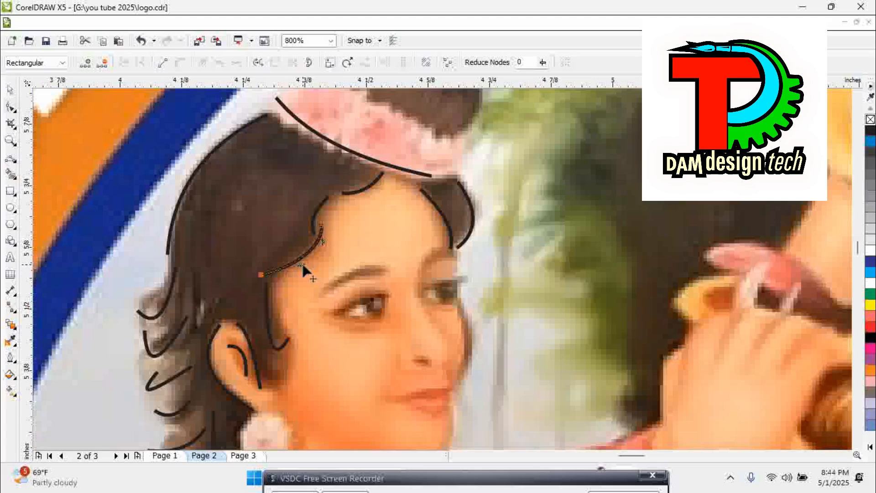
{"action": "left_click_drag", "start_coordinate": [278, 254], "coordinate": [274, 255]}
{"action": "double_click", "coordinate": [307, 245]}
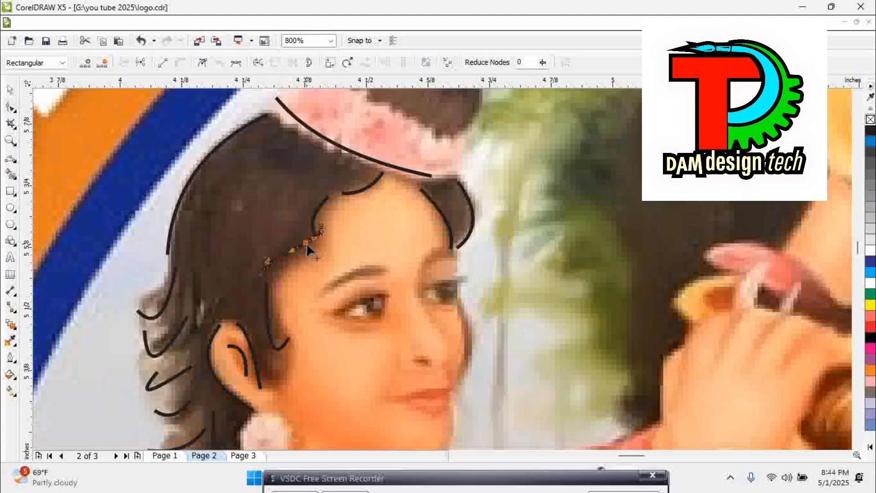
{"action": "left_click", "coordinate": [283, 346]}
{"action": "mouse_move", "coordinate": [277, 346]}
{"action": "left_mouse_down"}
{"action": "mouse_move", "coordinate": [281, 328]}
{"action": "mouse_move", "coordinate": [280, 351]}
{"action": "left_mouse_up"}
Trace the upper and lower lids of the child's nearer eye with 3-Point Curves
{"action": "left_click", "coordinate": [10, 158]}
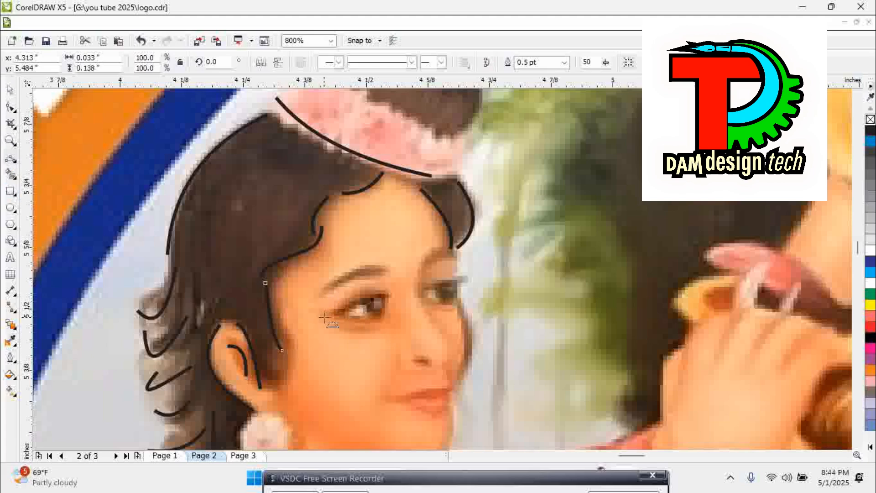
{"action": "left_click_drag", "start_coordinate": [334, 315], "coordinate": [388, 299]}
{"action": "left_click", "coordinate": [356, 305]}
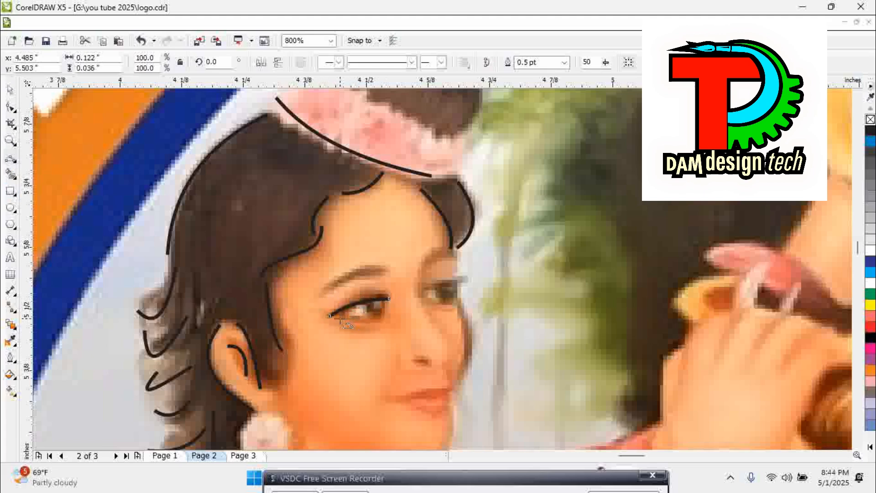
{"action": "left_click_drag", "start_coordinate": [357, 326], "coordinate": [391, 322]}
{"action": "left_click", "coordinate": [358, 321]}
Trace both sides of the iris between the lids of the nearer eye with two small 3-Point Curves
{"action": "scroll", "coordinate": [385, 312], "scroll_direction": "up", "scroll_amount": 1}
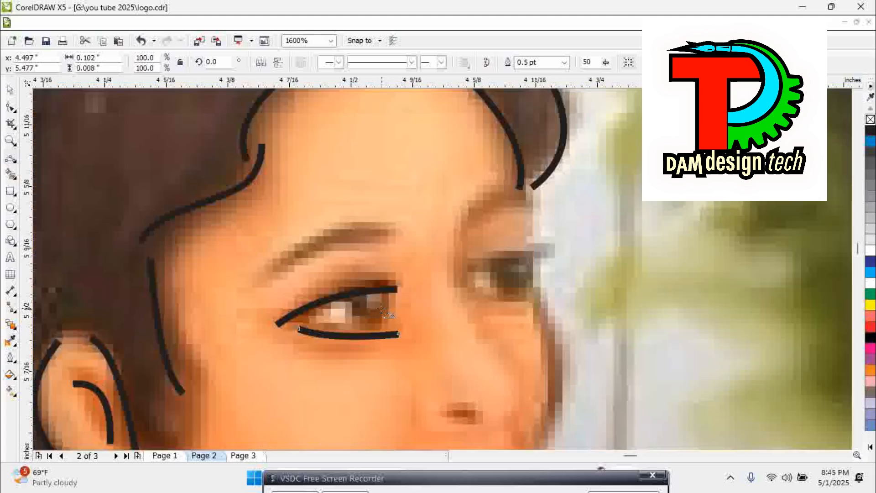
{"action": "mouse_move", "coordinate": [384, 295]}
{"action": "left_mouse_down"}
{"action": "mouse_move", "coordinate": [378, 327]}
{"action": "mouse_move", "coordinate": [365, 327]}
{"action": "left_mouse_up"}
{"action": "left_click", "coordinate": [384, 320]}
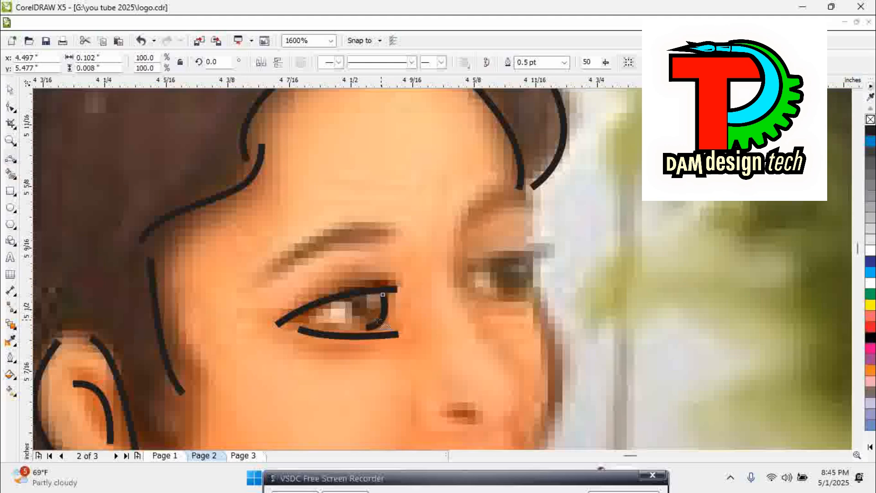
{"action": "left_click", "coordinate": [348, 319]}
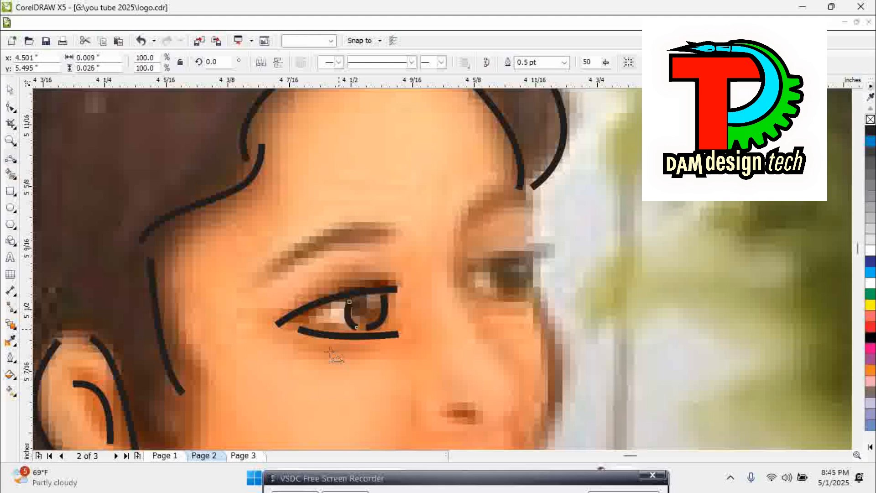
Trace the lower and upper edges of the eyebrow above the nearer eye with two 3-Point Curves
{"action": "left_click_drag", "start_coordinate": [251, 282], "coordinate": [343, 245]}
{"action": "left_click", "coordinate": [337, 240]}
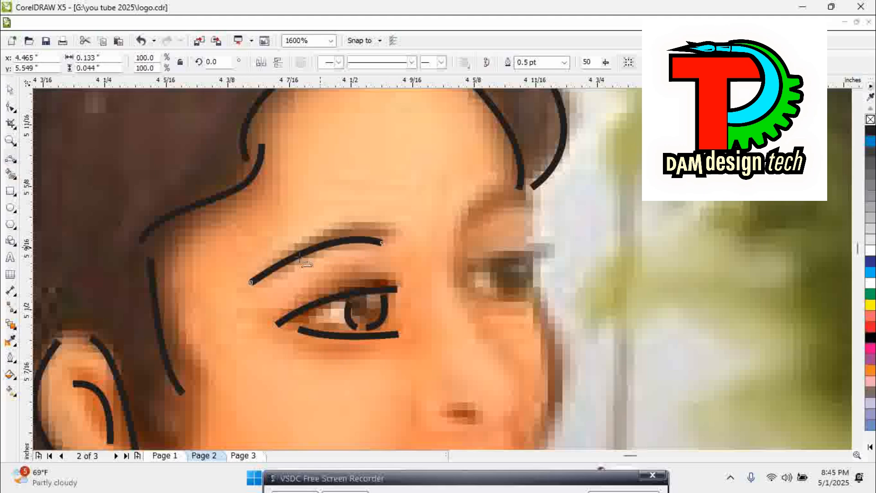
{"action": "left_click_drag", "start_coordinate": [253, 272], "coordinate": [391, 227]}
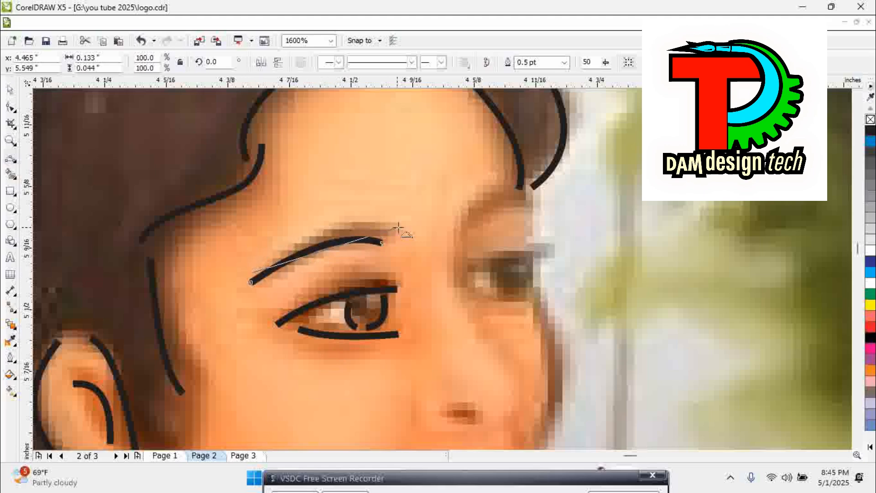
{"action": "left_click", "coordinate": [324, 230]}
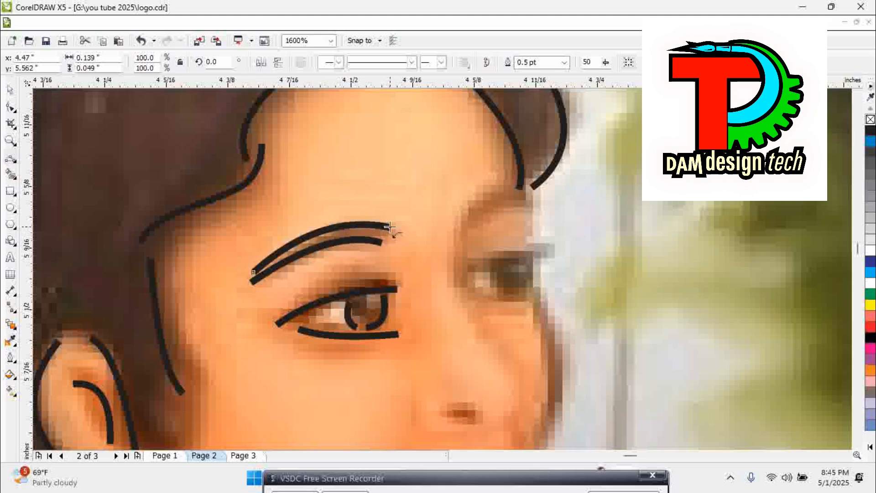
Close the inner end of the eyebrow above the child's nearer eye with a short 3-Point Curve
{"action": "left_click", "coordinate": [384, 244]}
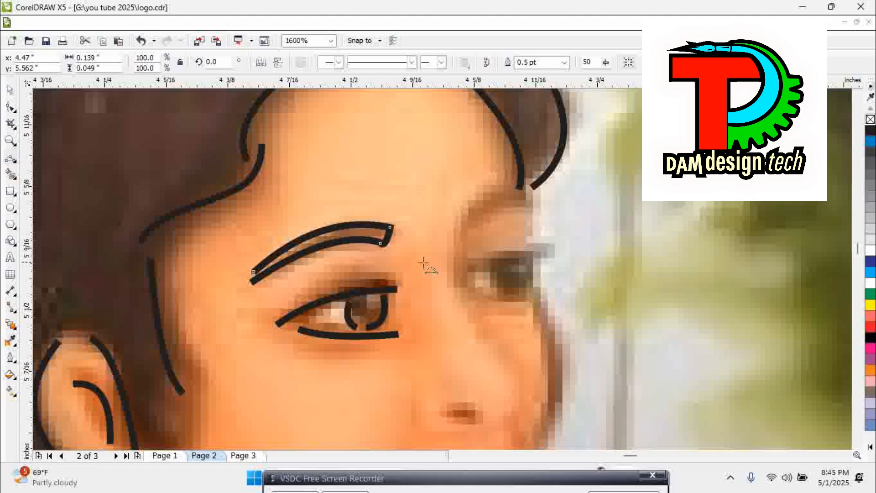
{"action": "left_click", "coordinate": [10, 89]}
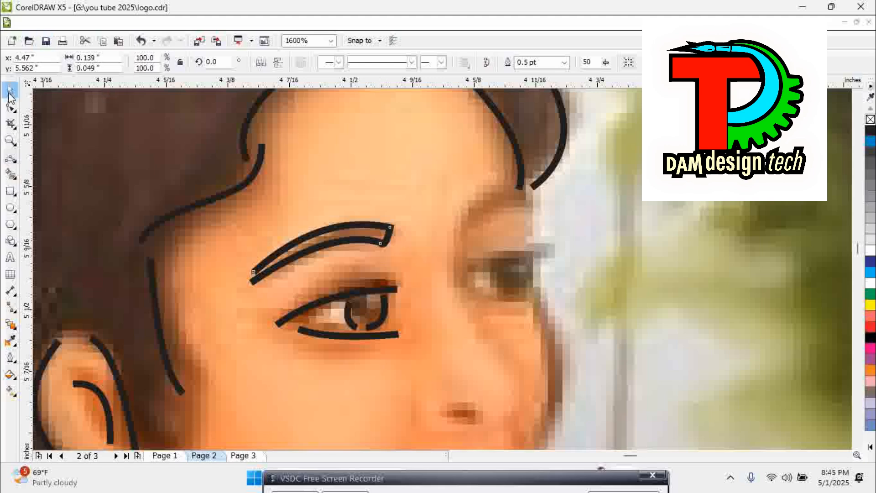
{"action": "scroll", "coordinate": [397, 279], "scroll_direction": "down", "scroll_amount": 2}
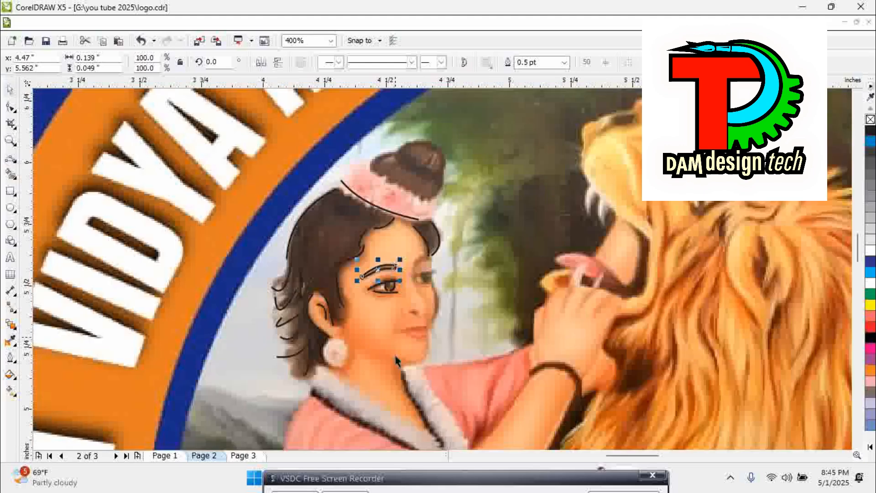
{"action": "left_click", "coordinate": [414, 479]}
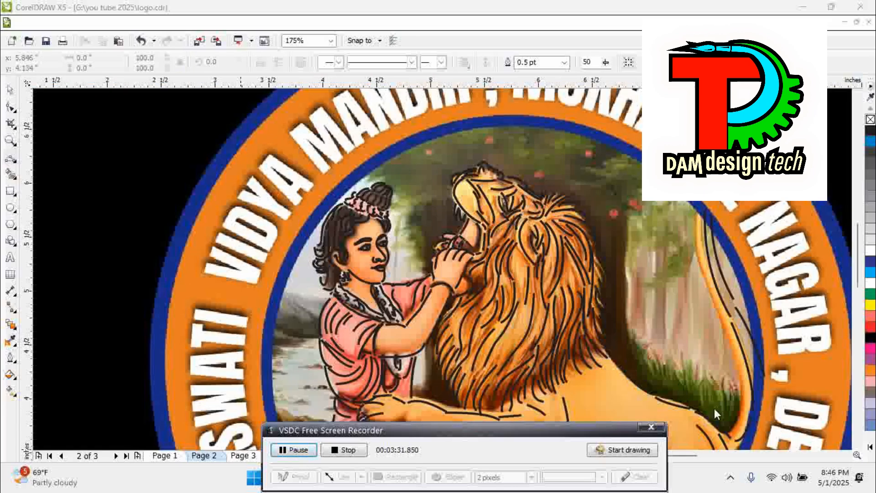
Select the finished child-and-lion line art group and narrow it to 4.38 inches wide so it fits the picture
{"action": "left_click_drag", "start_coordinate": [855, 269], "coordinate": [855, 292]}
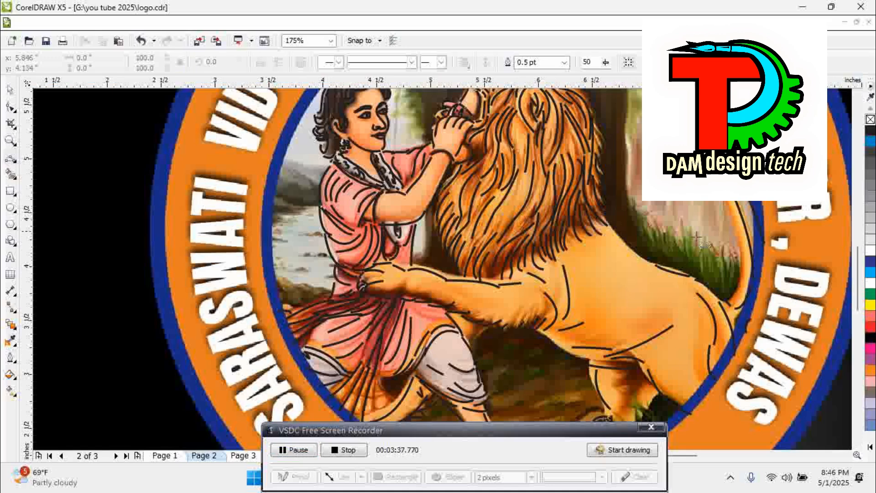
{"action": "left_click", "coordinate": [14, 93]}
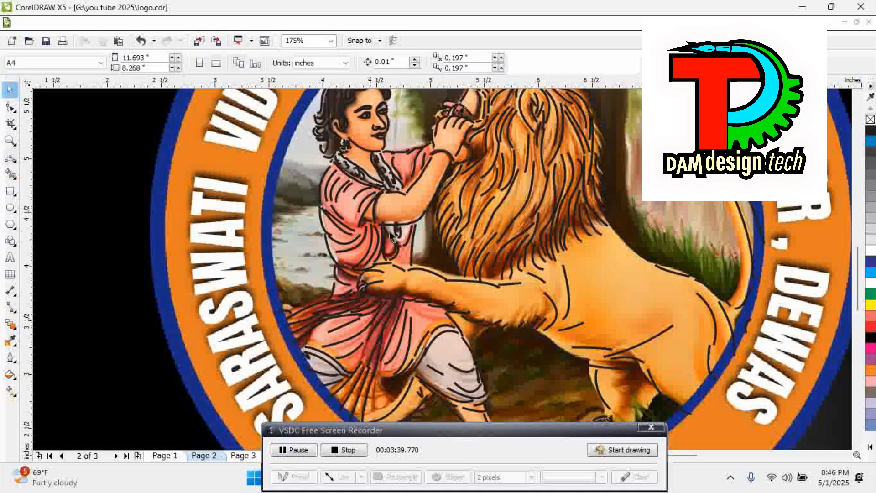
{"action": "left_click", "coordinate": [652, 270]}
{"action": "scroll", "coordinate": [652, 270], "scroll_direction": "down", "scroll_amount": 3}
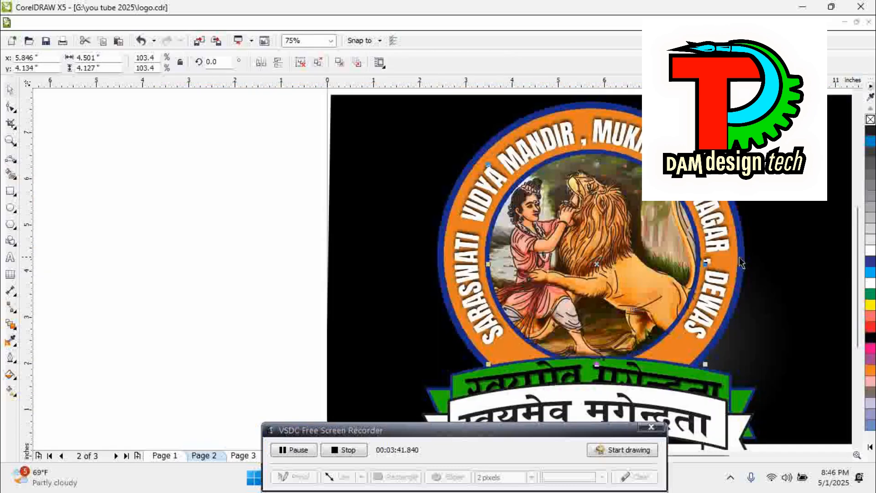
{"action": "left_click_drag", "start_coordinate": [707, 263], "coordinate": [695, 278]}
{"action": "scroll", "coordinate": [546, 250], "scroll_direction": "up", "scroll_amount": 2}
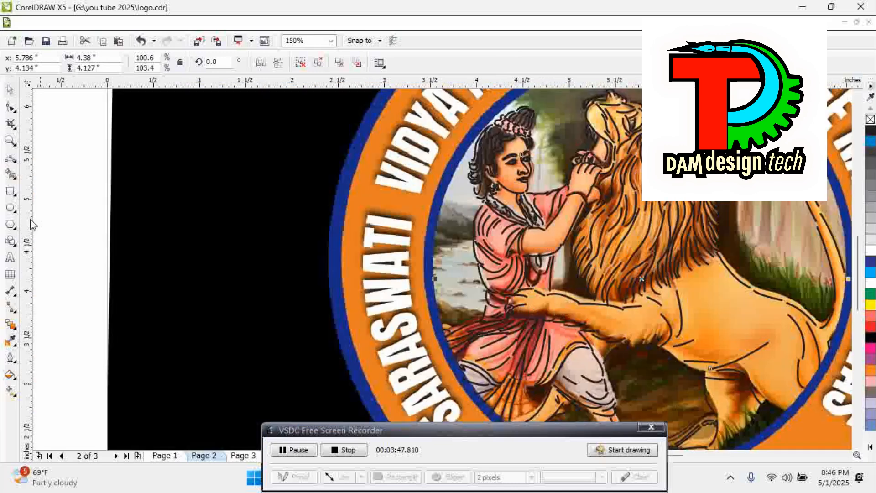
Try yellow, red and white outline colours on the line art group
{"action": "left_click", "coordinate": [10, 158]}
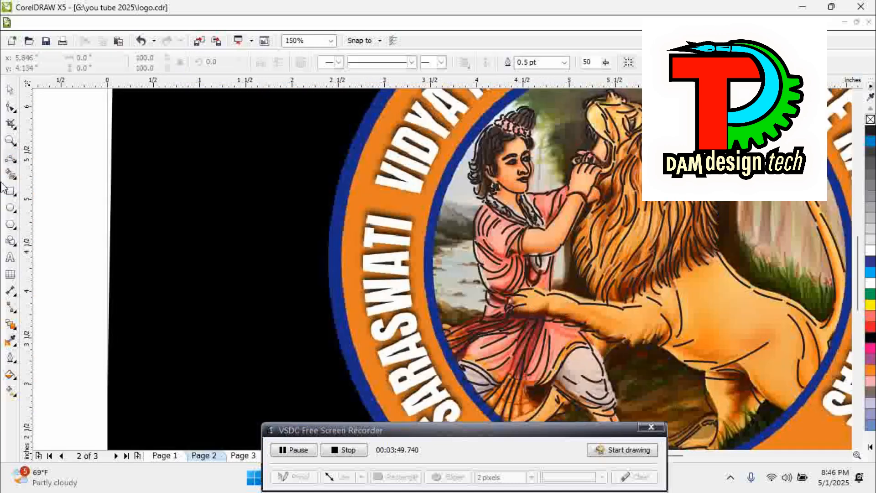
{"action": "left_click", "coordinate": [10, 89]}
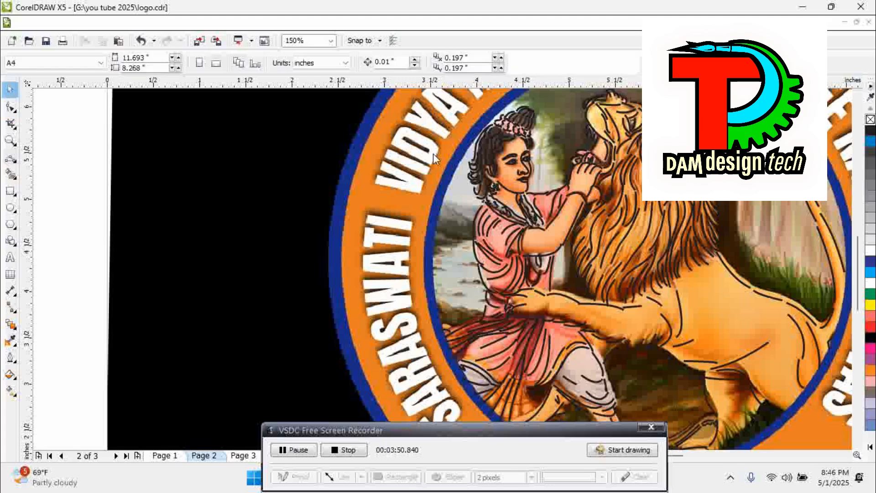
{"action": "left_click", "coordinate": [614, 188]}
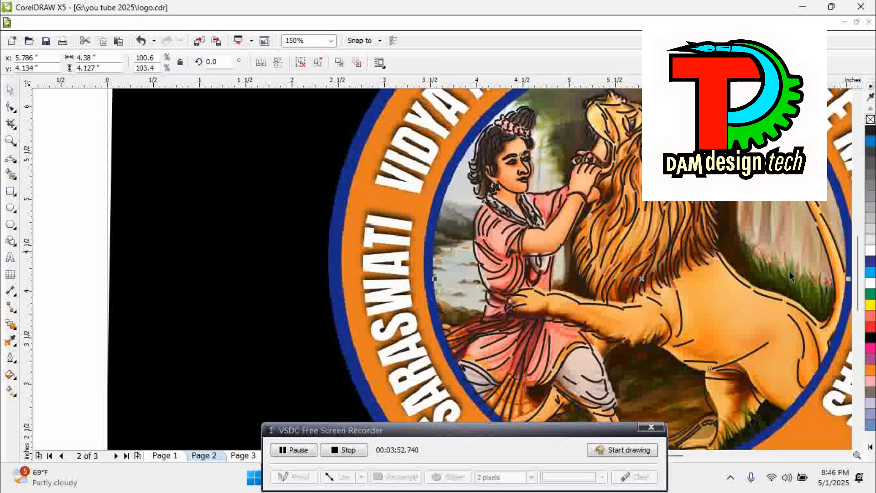
{"action": "right_click", "coordinate": [870, 305]}
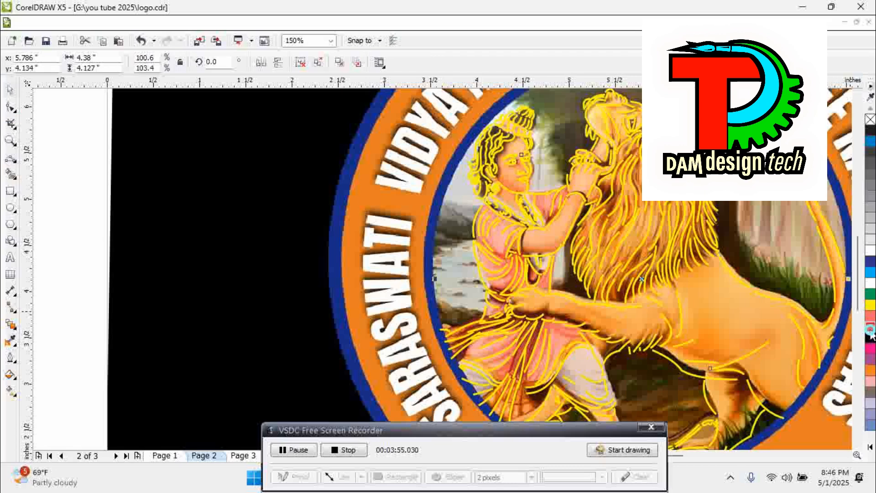
{"action": "right_click", "coordinate": [870, 325]}
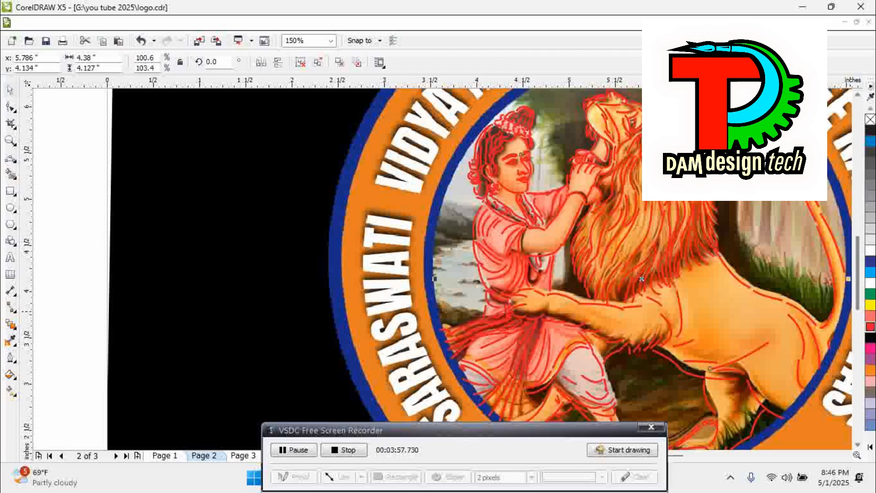
{"action": "right_click", "coordinate": [869, 258]}
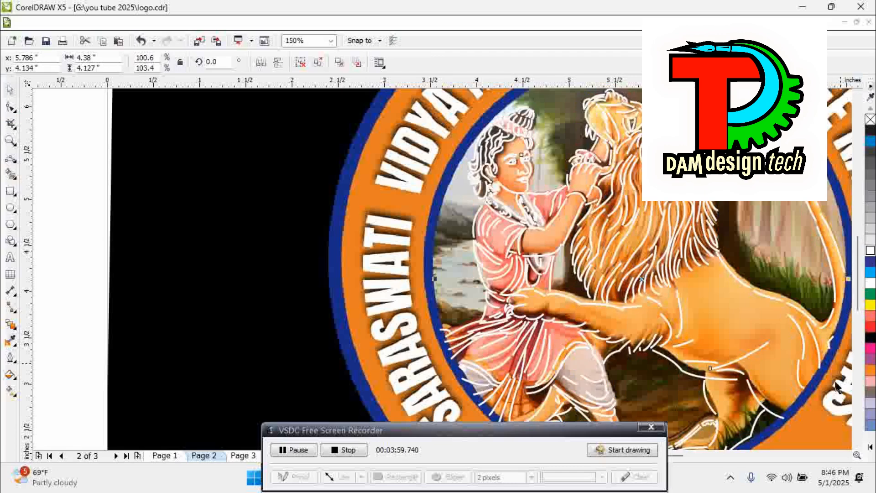
Set the outline width of the child-and-lion line art group to 1 pt
{"action": "left_click", "coordinate": [847, 455]}
{"action": "left_click", "coordinate": [846, 455]}
{"action": "left_click", "coordinate": [846, 455]}
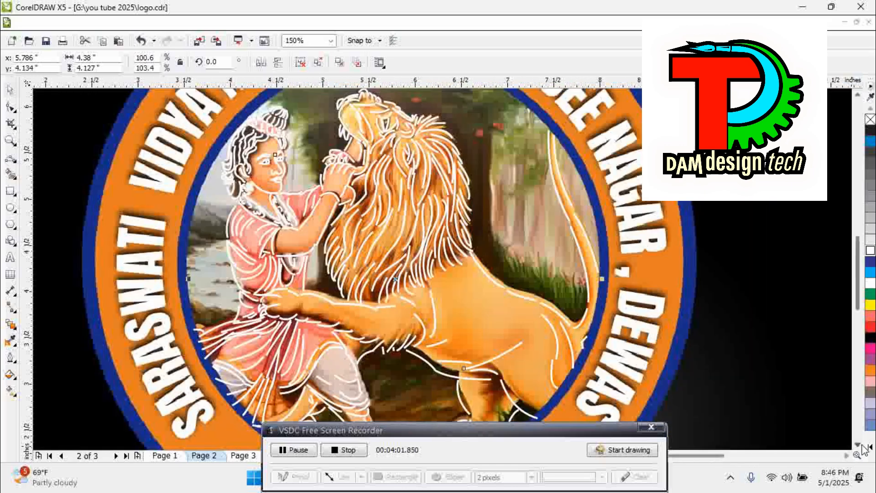
{"action": "left_click", "coordinate": [858, 445]}
{"action": "left_click", "coordinate": [858, 445]}
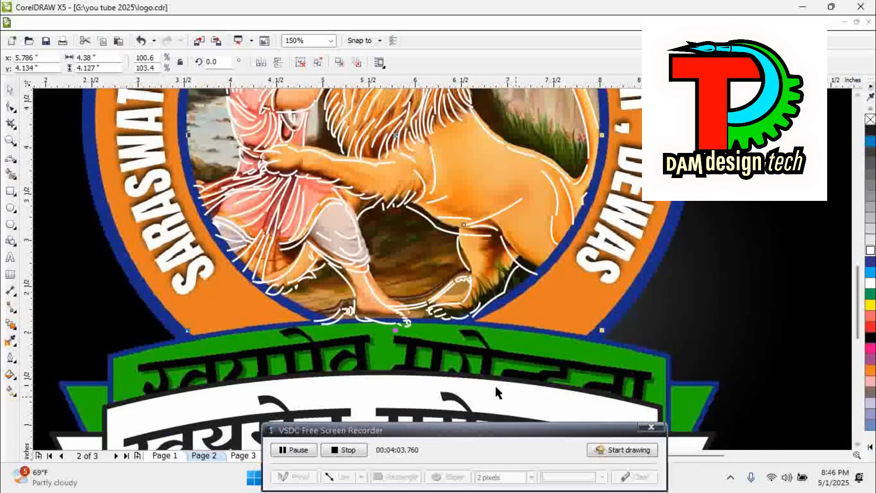
{"action": "scroll", "coordinate": [420, 342], "scroll_direction": "up", "scroll_amount": 2}
{"action": "scroll", "coordinate": [319, 265], "scroll_direction": "down", "scroll_amount": 1}
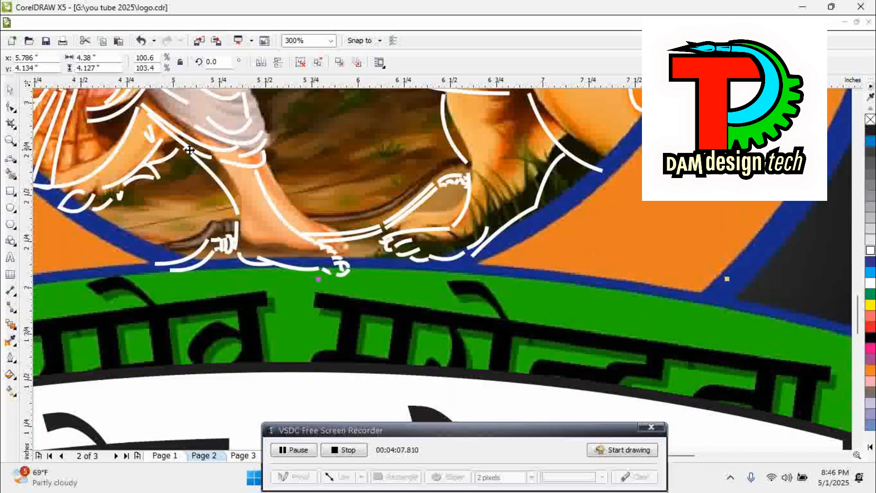
{"action": "scroll", "coordinate": [227, 217], "scroll_direction": "down", "scroll_amount": 1}
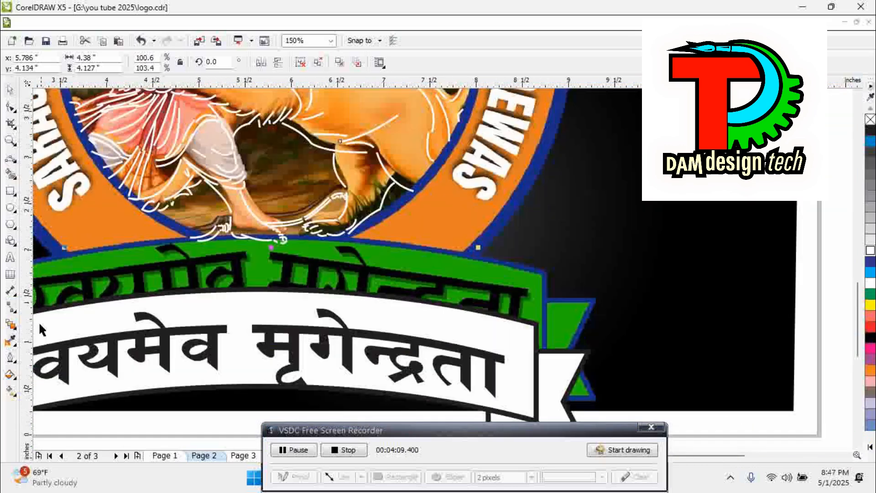
{"action": "left_click", "coordinate": [10, 357]}
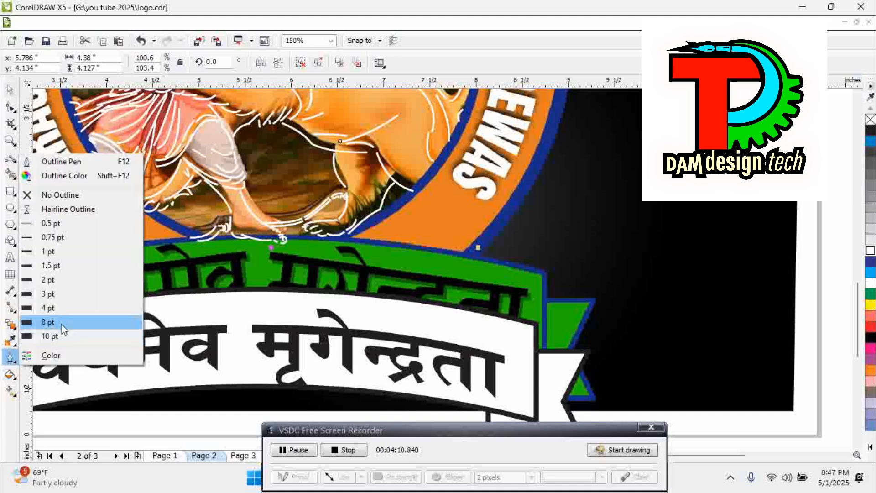
{"action": "left_click", "coordinate": [59, 251]}
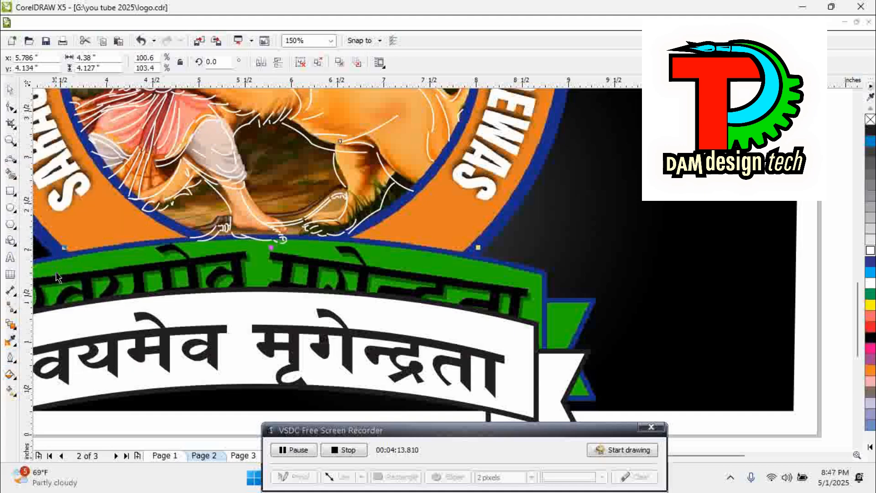
Examine the white line art against the picture from the feet up to the heads of the child and lion
{"action": "scroll", "coordinate": [144, 172], "scroll_direction": "up", "scroll_amount": 1}
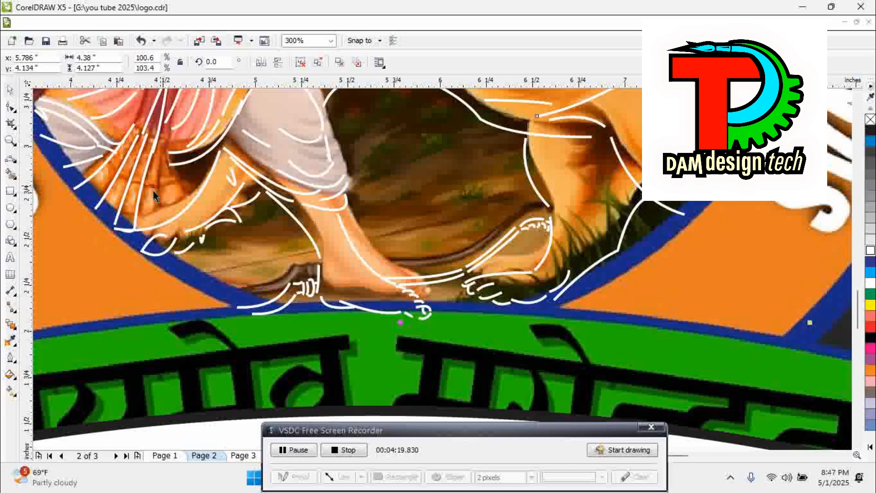
{"action": "left_click", "coordinate": [857, 91]}
{"action": "left_click", "coordinate": [856, 92]}
{"action": "left_click", "coordinate": [856, 92]}
{"action": "left_click", "coordinate": [856, 91]}
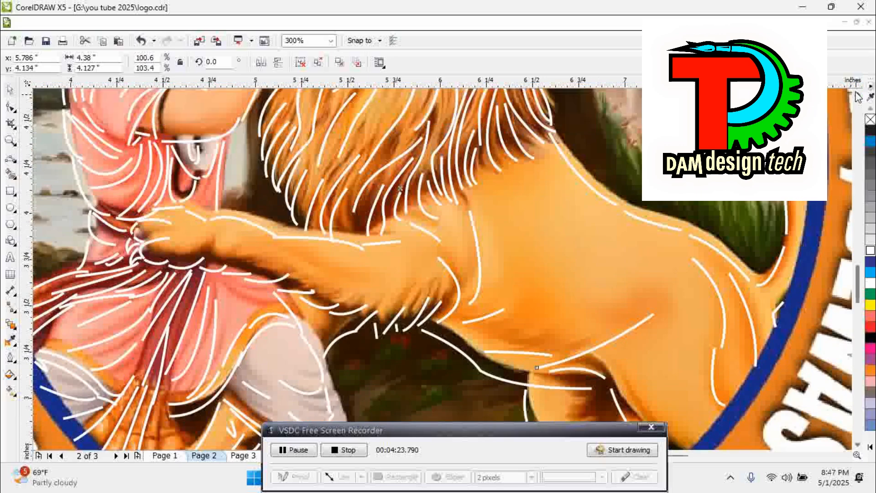
{"action": "left_click", "coordinate": [857, 92]}
{"action": "left_click", "coordinate": [856, 92]}
{"action": "left_click", "coordinate": [856, 92]}
{"action": "left_click", "coordinate": [857, 94]}
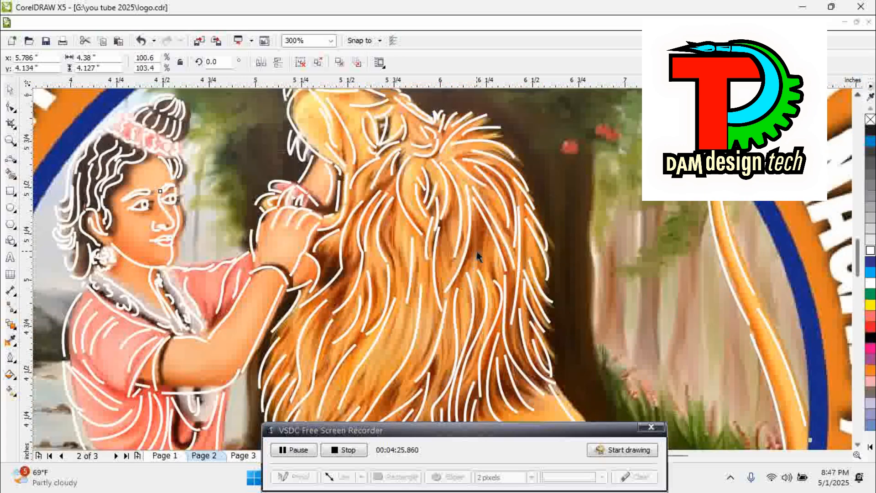
{"action": "scroll", "coordinate": [473, 260], "scroll_direction": "down", "scroll_amount": 1}
{"action": "scroll", "coordinate": [354, 287], "scroll_direction": "down", "scroll_amount": 1}
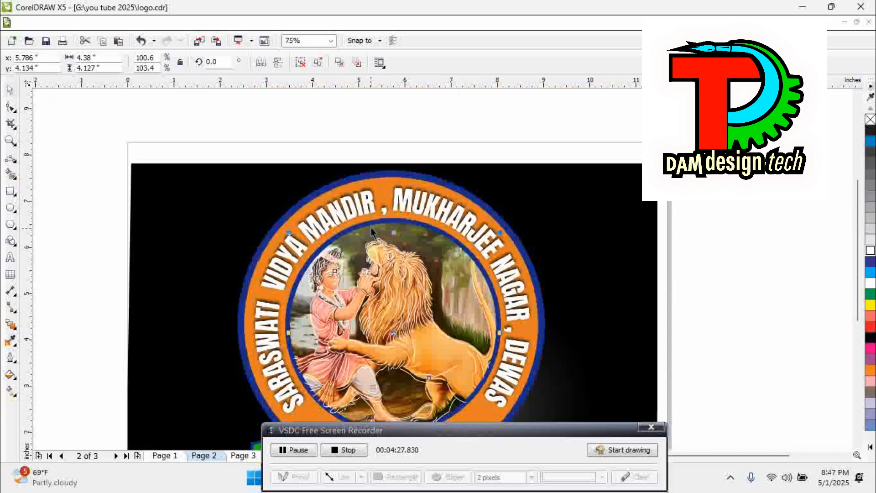
{"action": "scroll", "coordinate": [323, 239], "scroll_direction": "down", "scroll_amount": 1}
Move the line art group off the page into the empty area beside the logo image, with its outline in black
{"action": "left_click_drag", "start_coordinate": [214, 182], "coordinate": [421, 343]}
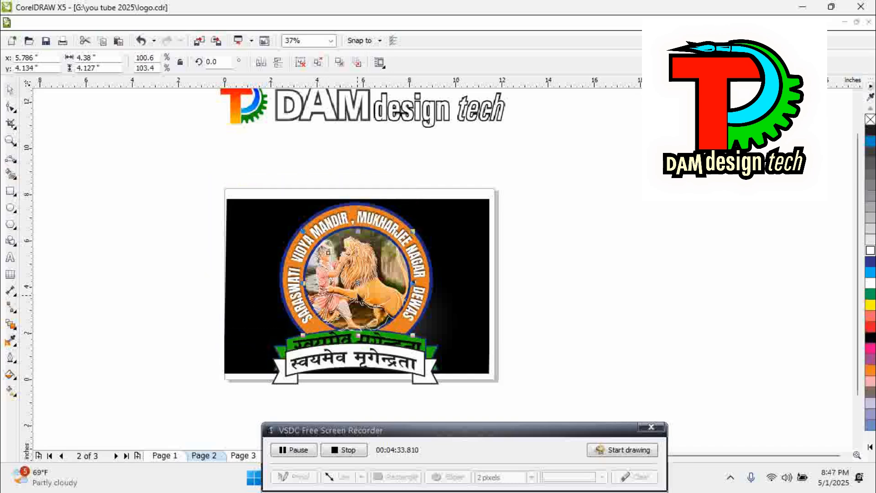
{"action": "left_click_drag", "start_coordinate": [356, 285], "coordinate": [596, 279]}
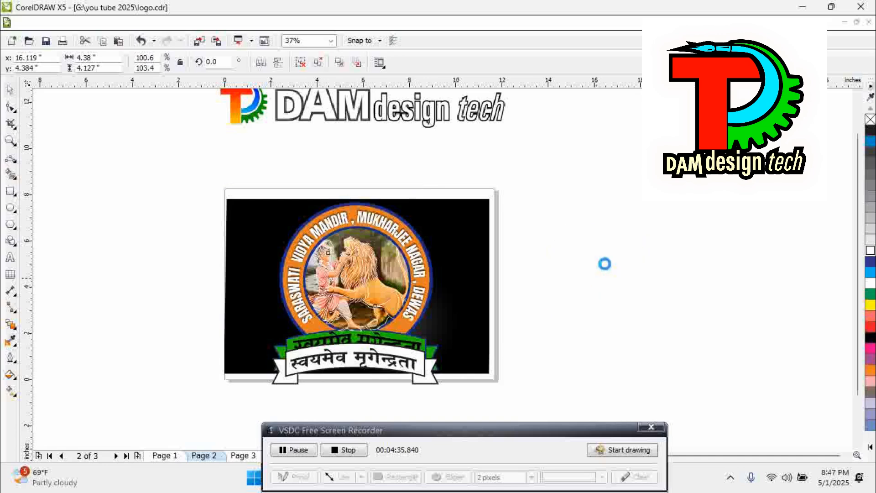
{"action": "left_click", "coordinate": [534, 190]}
Move the black Hindi motto text off the white ribbon to the empty area below it
{"action": "key", "text": "z"}
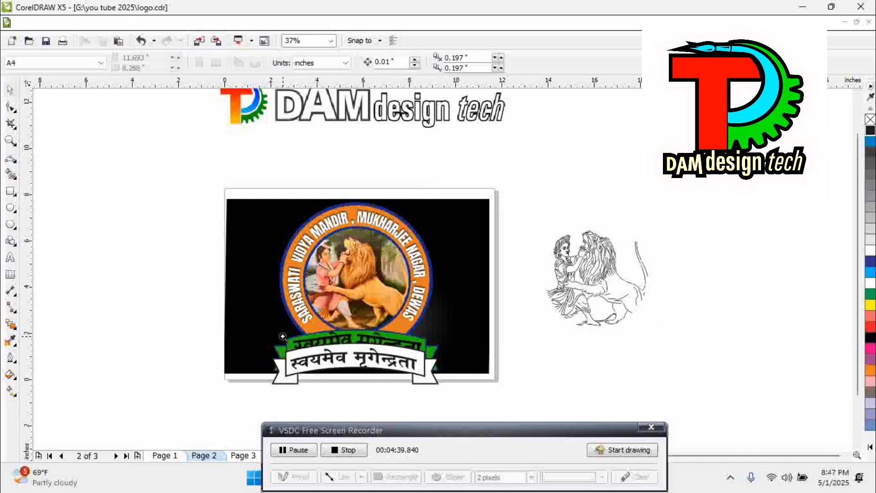
{"action": "left_click_drag", "start_coordinate": [211, 305], "coordinate": [480, 391]}
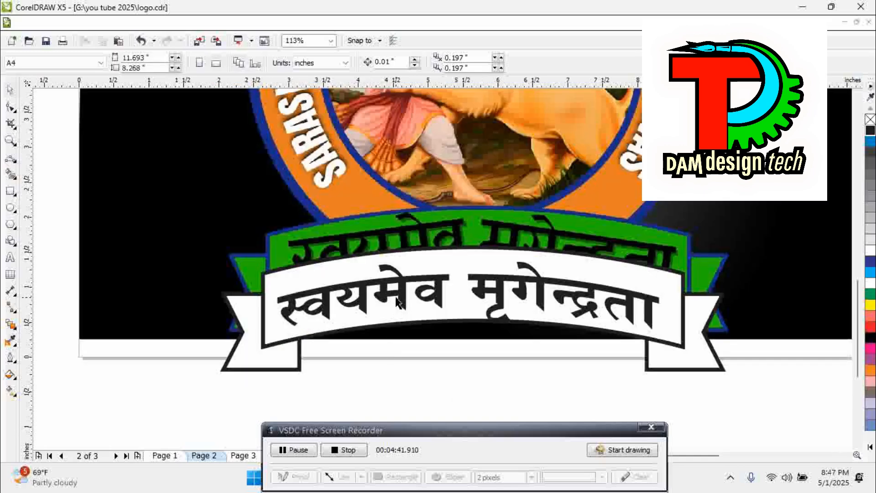
{"action": "left_click_drag", "start_coordinate": [395, 314], "coordinate": [409, 391]}
{"action": "left_click_drag", "start_coordinate": [442, 431], "coordinate": [447, 470]}
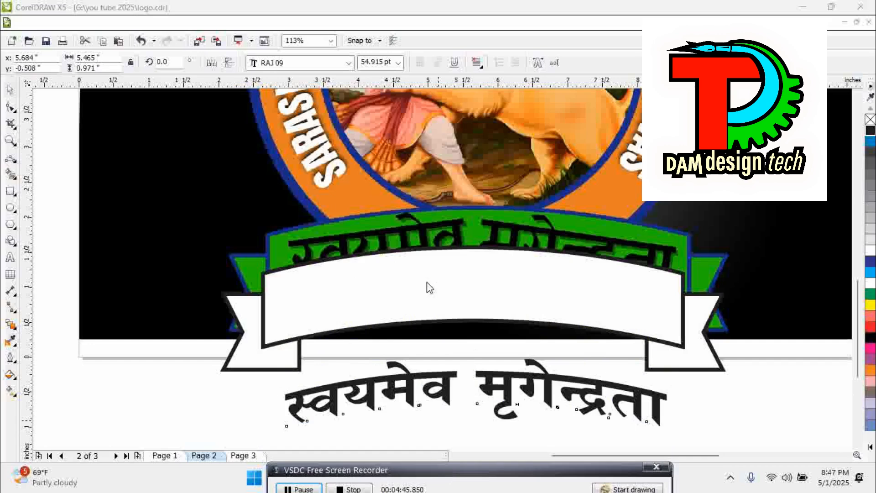
Move the white ribbon up over the image's green banner and place the Hindi motto text back on it
{"action": "left_click", "coordinate": [443, 289]}
{"action": "left_click", "coordinate": [476, 296]}
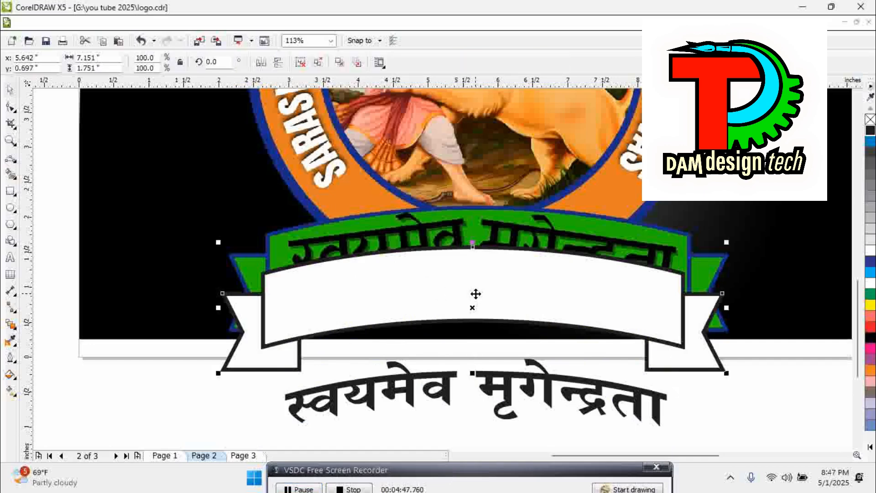
{"action": "left_click_drag", "start_coordinate": [546, 294], "coordinate": [555, 255]}
{"action": "left_click_drag", "start_coordinate": [496, 376], "coordinate": [494, 231]}
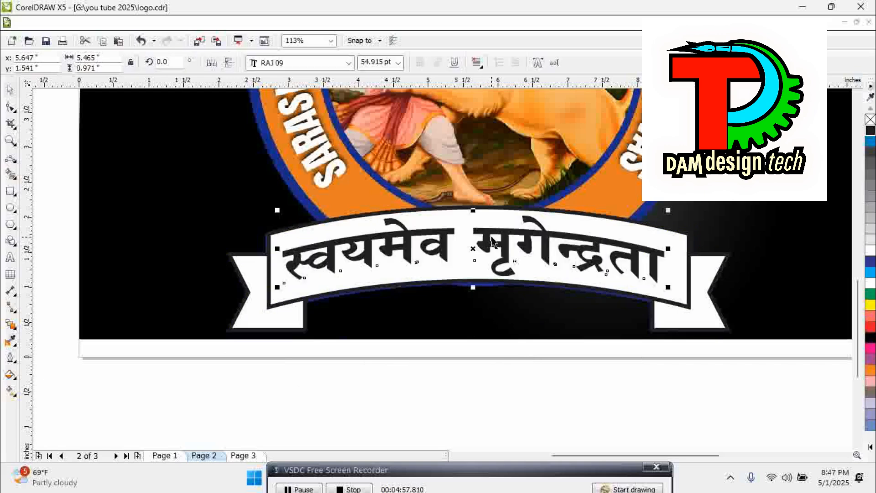
Draw a circle about 4.41 inches in diameter from the picture's centre, roughly matching the inner blue ring
{"action": "scroll", "coordinate": [494, 233], "scroll_direction": "down", "scroll_amount": 3}
{"action": "left_click_drag", "start_coordinate": [349, 113], "coordinate": [590, 276]}
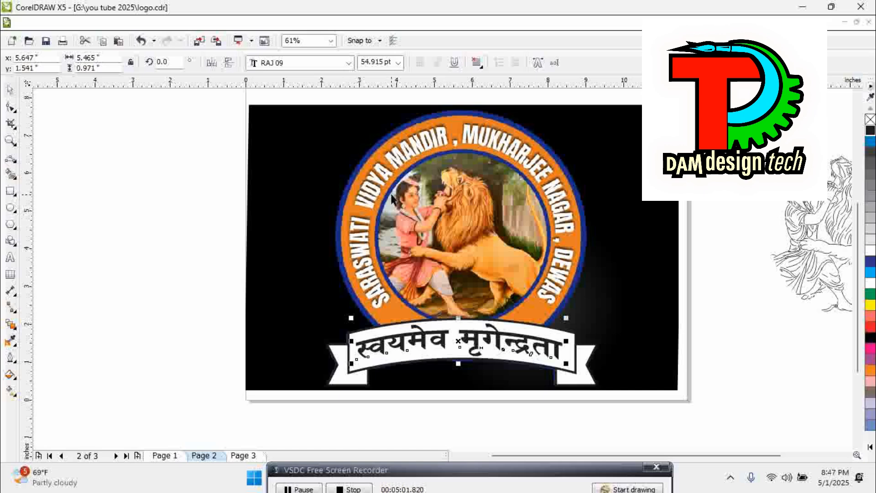
{"action": "left_click_drag", "start_coordinate": [210, 105], "coordinate": [630, 387]}
{"action": "left_click", "coordinate": [10, 207]}
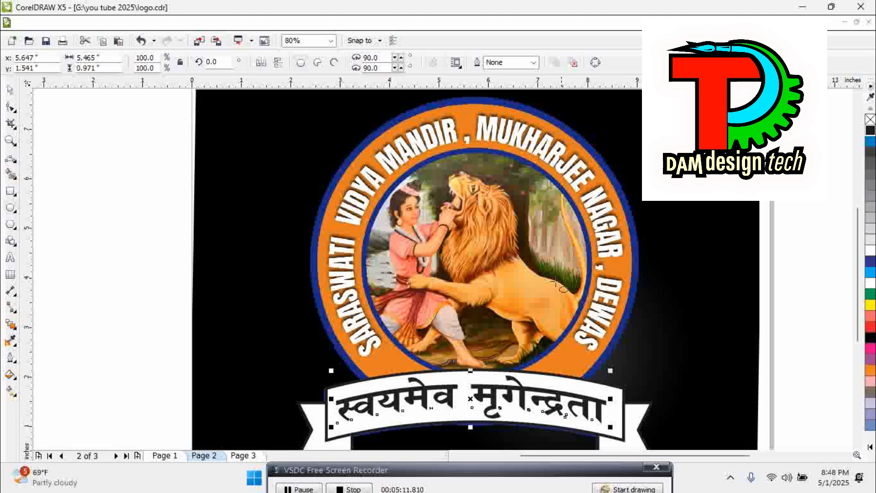
{"action": "mouse_move", "coordinate": [465, 267]}
{"action": "left_mouse_down"}
{"action": "mouse_move", "coordinate": [502, 315]}
{"action": "mouse_move", "coordinate": [580, 381]}
{"action": "left_mouse_up"}
Give the circle an 8 pt outline and fit it at about 4.63 inches in diameter over the image's inner blue ring
{"action": "left_click", "coordinate": [10, 90]}
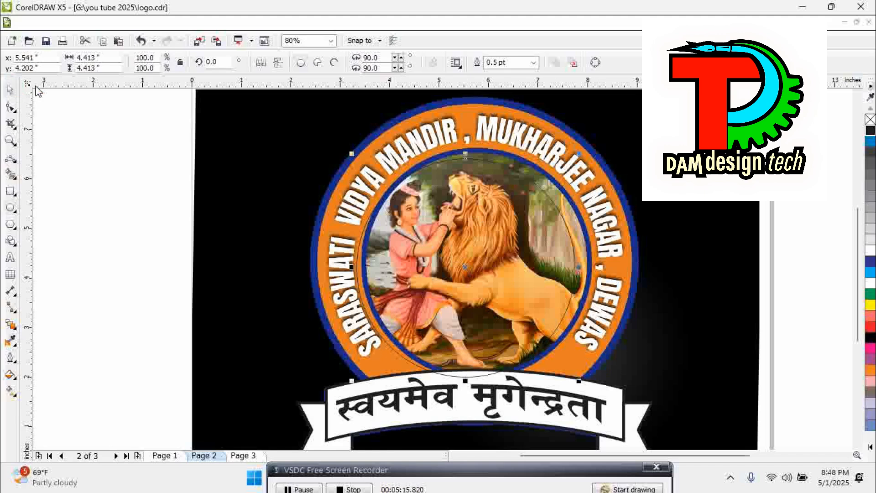
{"action": "left_click", "coordinate": [537, 62]}
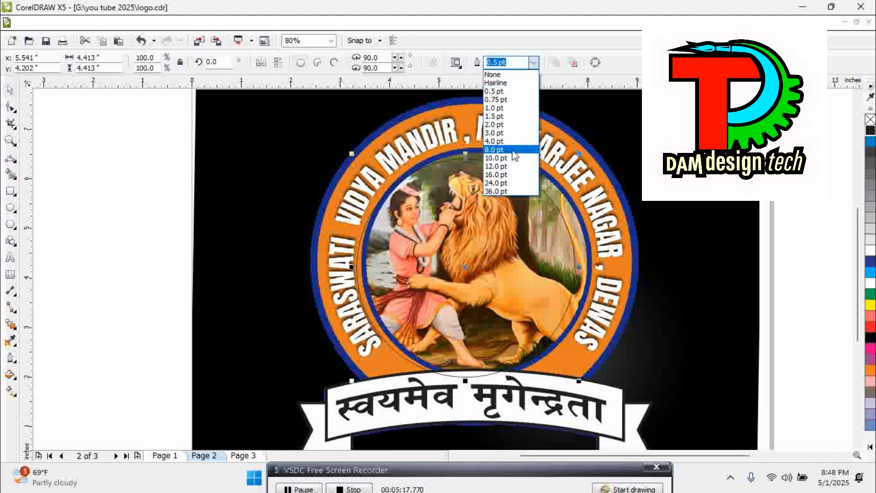
{"action": "left_click", "coordinate": [515, 153]}
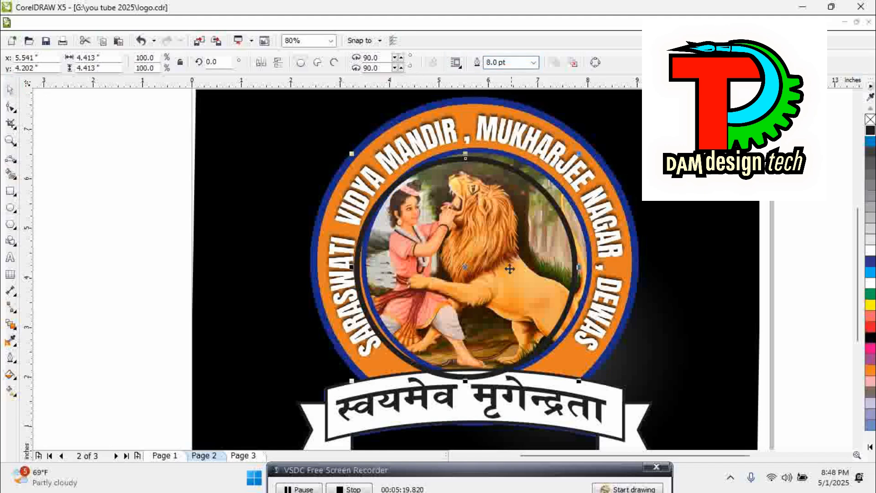
{"action": "left_click_drag", "start_coordinate": [578, 154], "coordinate": [590, 143]}
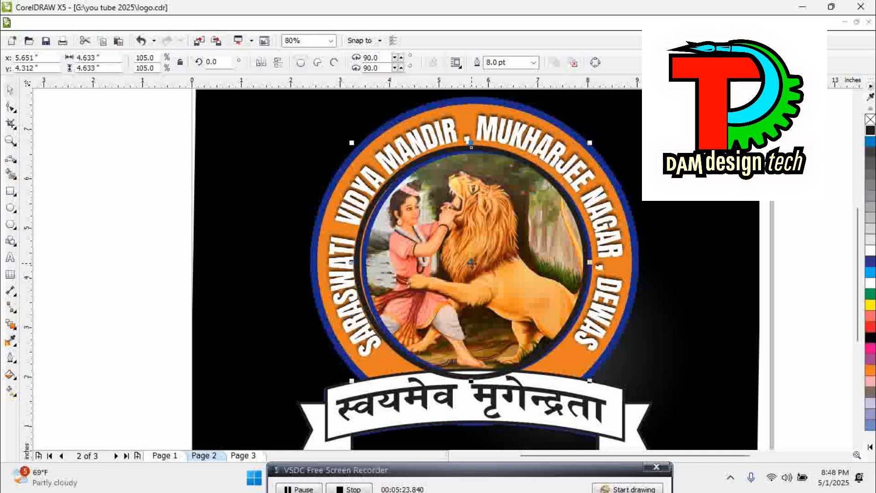
{"action": "left_click_drag", "start_coordinate": [471, 263], "coordinate": [473, 258]}
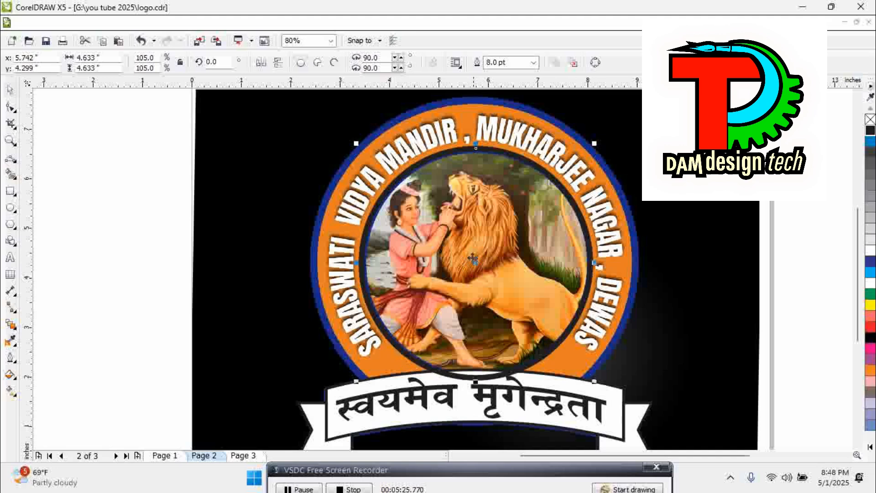
Add the artistic text "SARASWATI" in the empty area beside the logo image
{"action": "left_click", "coordinate": [9, 260]}
{"action": "left_click", "coordinate": [144, 242]}
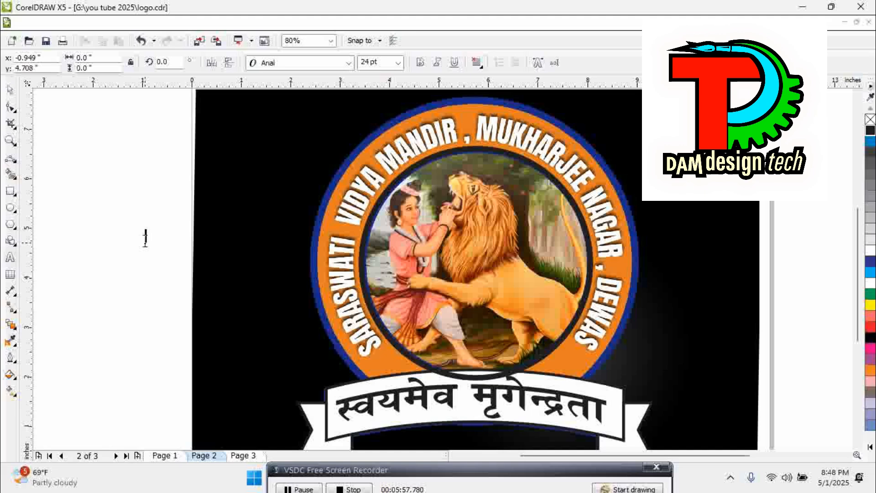
{"action": "left_click", "coordinate": [146, 241]}
{"action": "type", "text": "S"}
{"action": "key", "text": "BackSpace"}
{"action": "type", "text": "SARI"}
{"action": "type", "text": "ARA"}
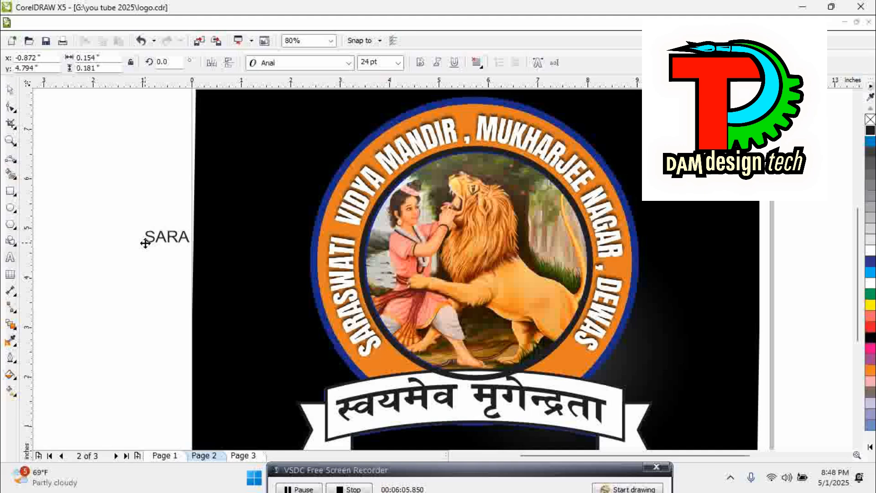
{"action": "type", "text": "SWATI"}
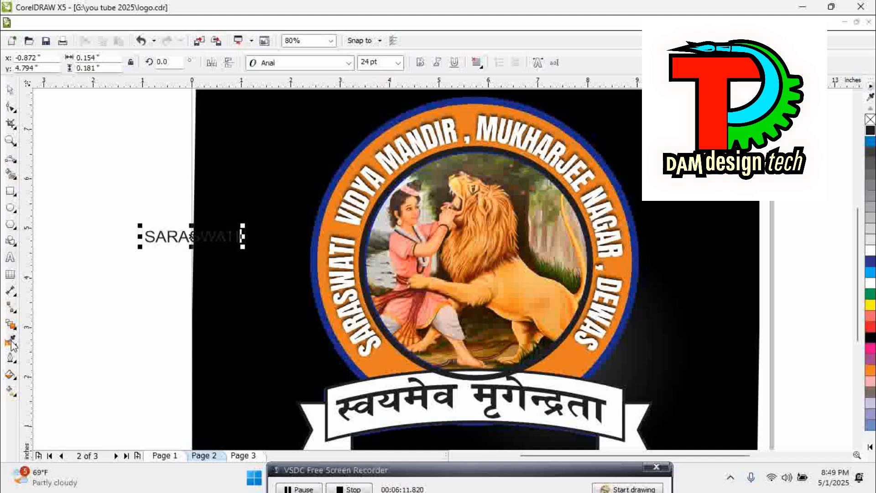
Colour the SARASWATI text white and move it to the upper-left part of the image's black background
{"action": "left_click", "coordinate": [10, 92]}
{"action": "left_click", "coordinate": [870, 283]}
{"action": "left_click_drag", "start_coordinate": [196, 237], "coordinate": [259, 128]}
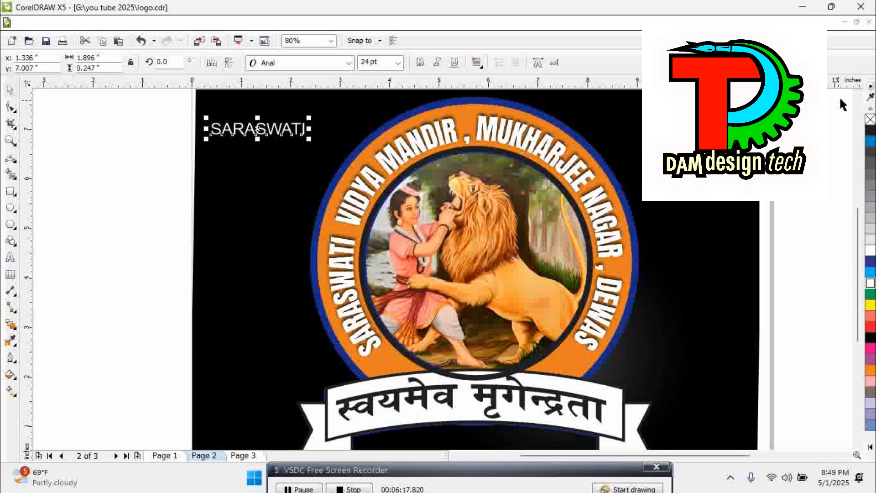
Extend the white text so it reads "SARASWATI VIDYA, MUKHARJEE NAGAR, DEWAS"
{"action": "scroll", "coordinate": [858, 95], "scroll_direction": "up", "scroll_amount": 3}
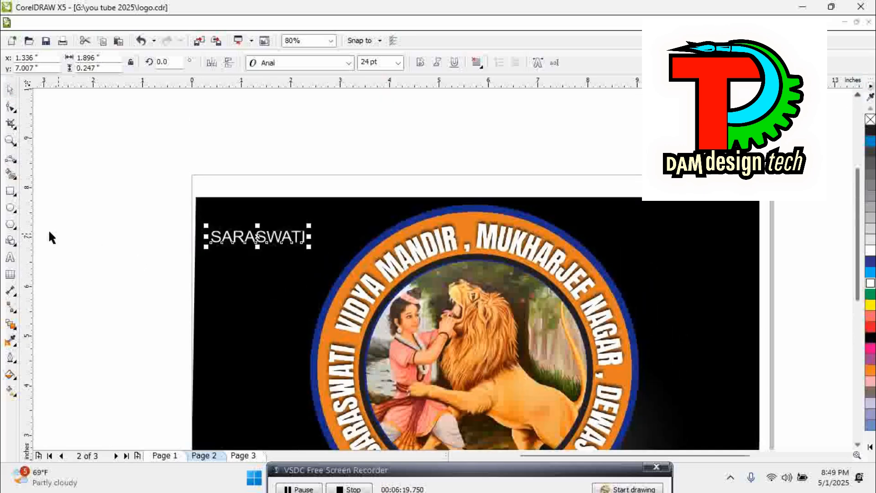
{"action": "left_click", "coordinate": [10, 258]}
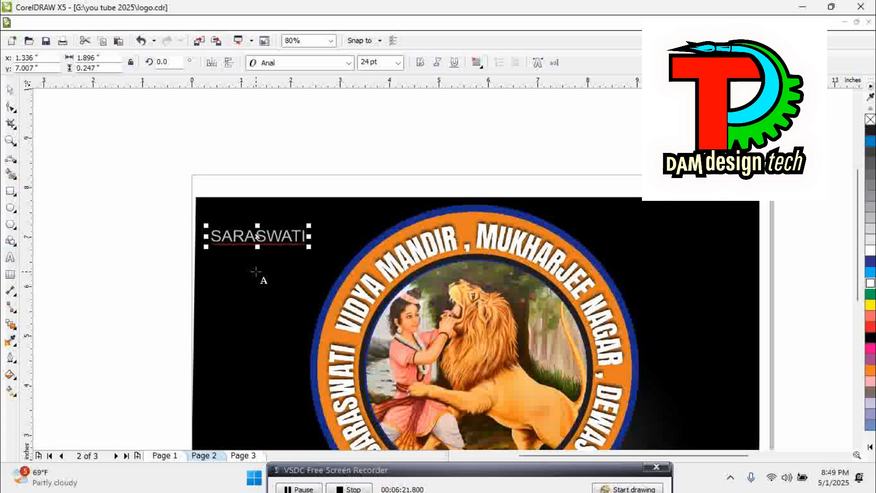
{"action": "key", "text": "Escape"}
{"action": "type", "text": "D"}
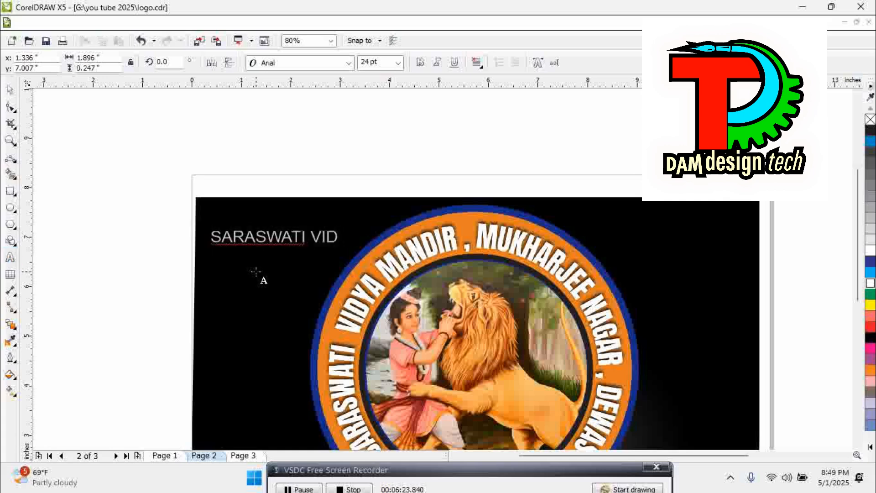
{"action": "type", "text": "YA, MUKH"}
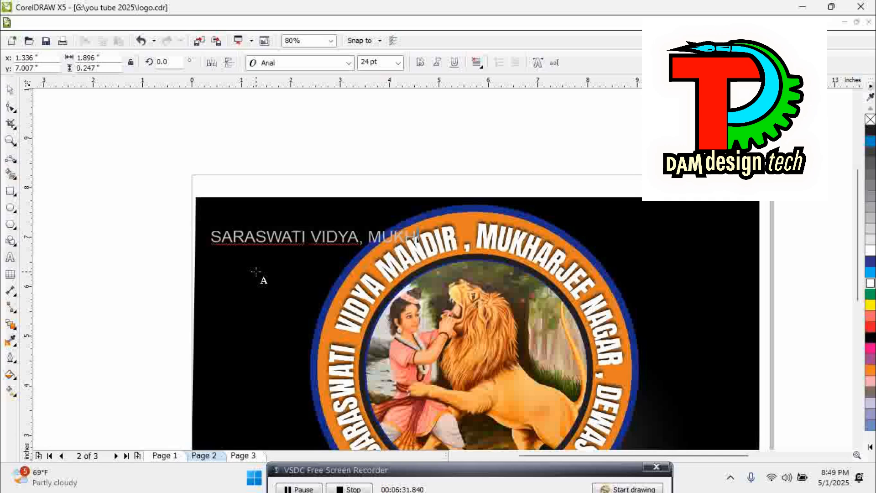
{"action": "type", "text": "ARJEE NAG"}
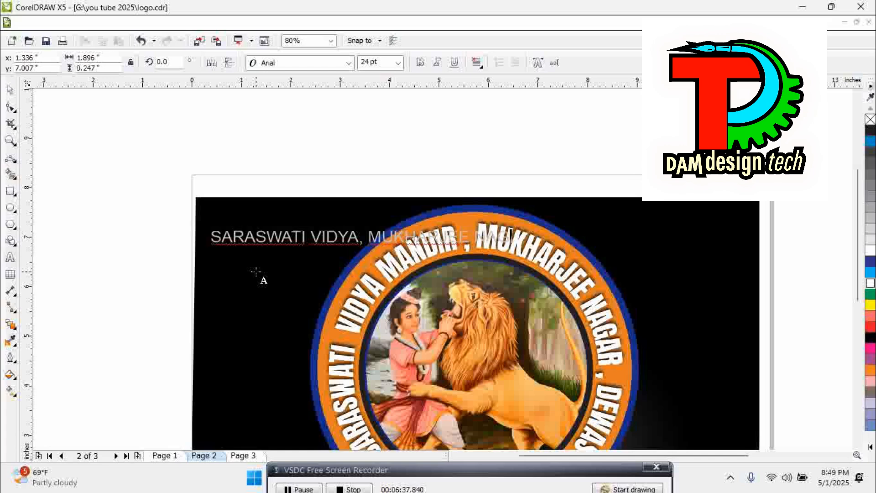
{"action": "type", "text": "AR,"}
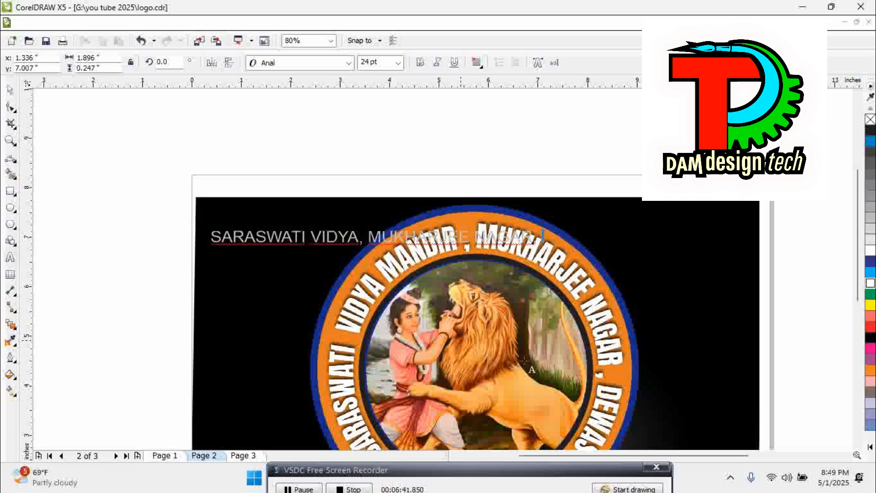
{"action": "scroll", "coordinate": [858, 450], "scroll_direction": "down", "scroll_amount": 2}
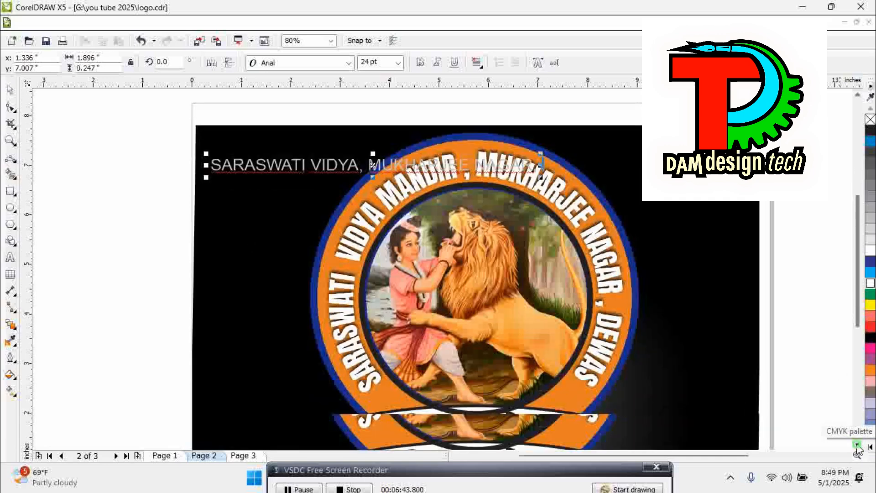
{"action": "type", "text": "DEWAS"}
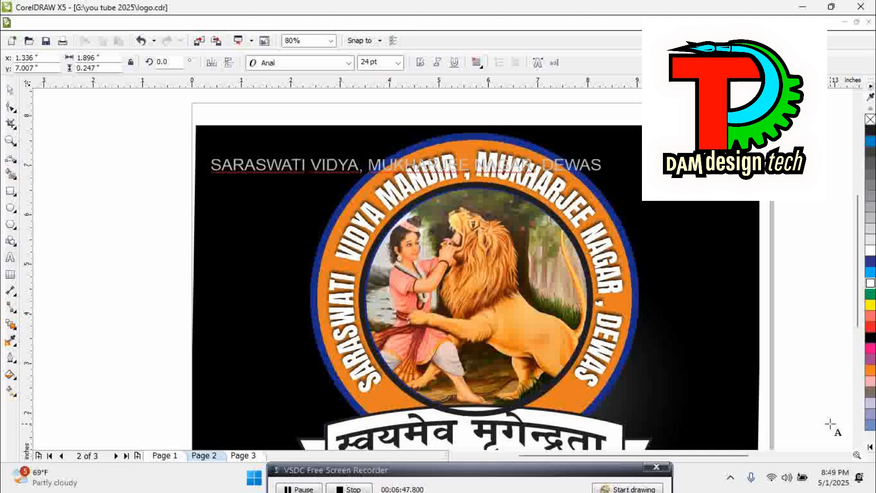
{"action": "key", "text": "Escape"}
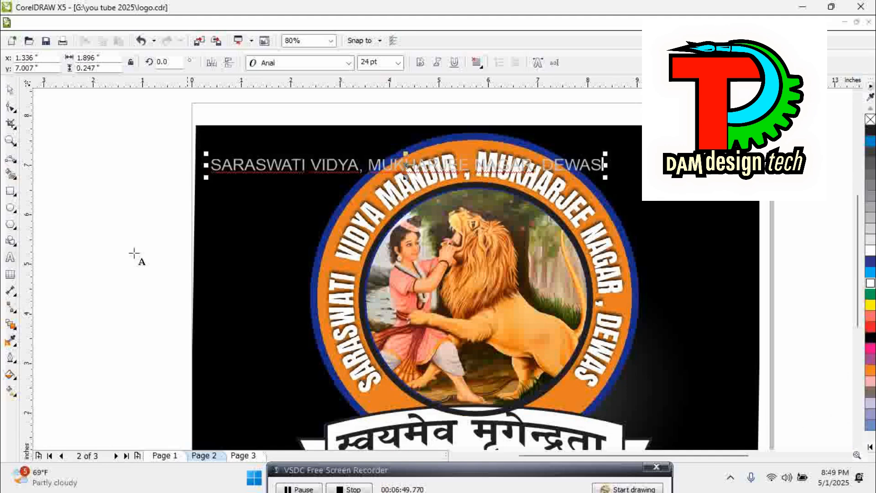
Set the school name text to the Swiss911 XCm BT font and enlarge it to about 52 pt
{"action": "left_click", "coordinate": [11, 107]}
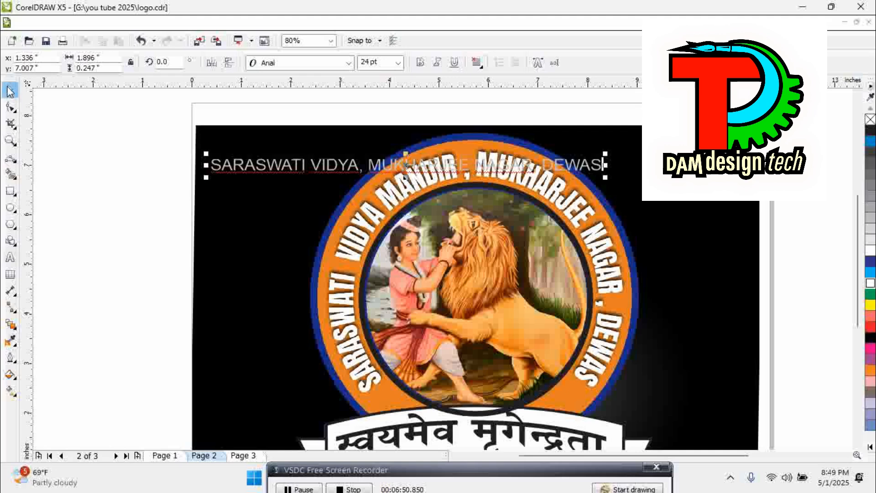
{"action": "left_click", "coordinate": [331, 62]}
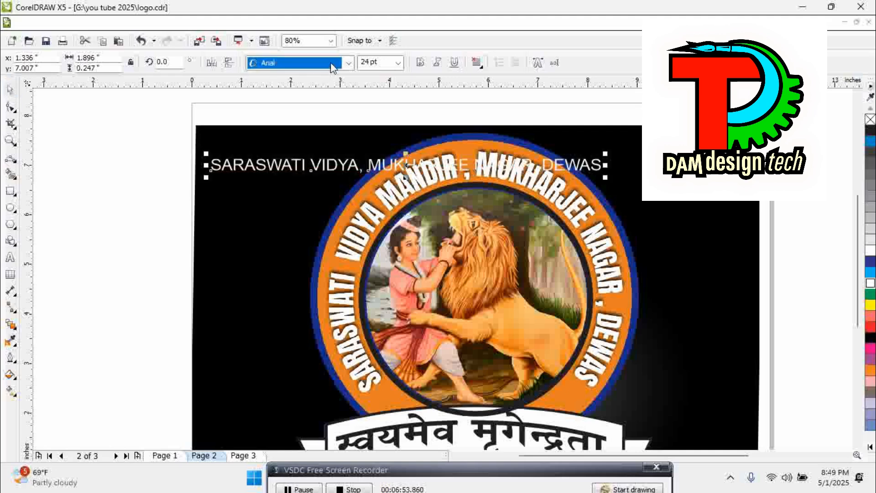
{"action": "type", "text": "Ebrim"}
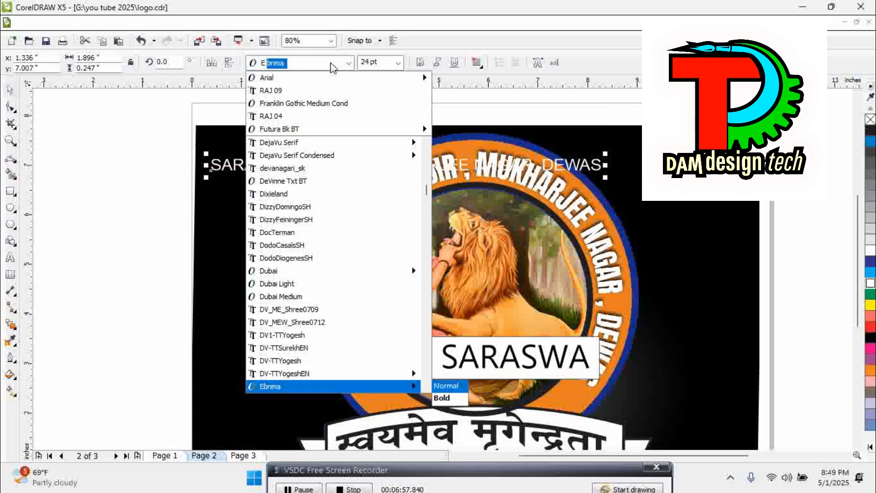
{"action": "key", "text": "Down"}
{"action": "key", "text": "Down"}
{"action": "key", "text": "Down"}
{"action": "key", "text": "Down"}
{"action": "key", "text": "Down"}
{"action": "key", "text": "Down"}
{"action": "key", "text": "Down"}
{"action": "key", "text": "Down"}
{"action": "key", "text": "Down"}
{"action": "key", "text": "Down"}
{"action": "key", "text": "Down"}
{"action": "key", "text": "Down"}
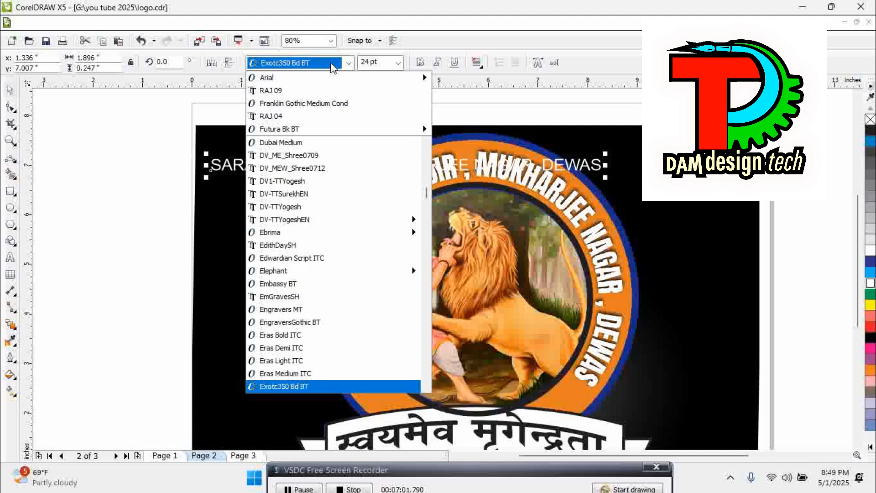
{"action": "type", "text": "S"}
{"action": "key", "text": "Down"}
{"action": "key", "text": "Down"}
{"action": "key", "text": "Down"}
{"action": "key", "text": "Down"}
{"action": "key", "text": "Down"}
{"action": "key", "text": "Down"}
{"action": "key", "text": "Down"}
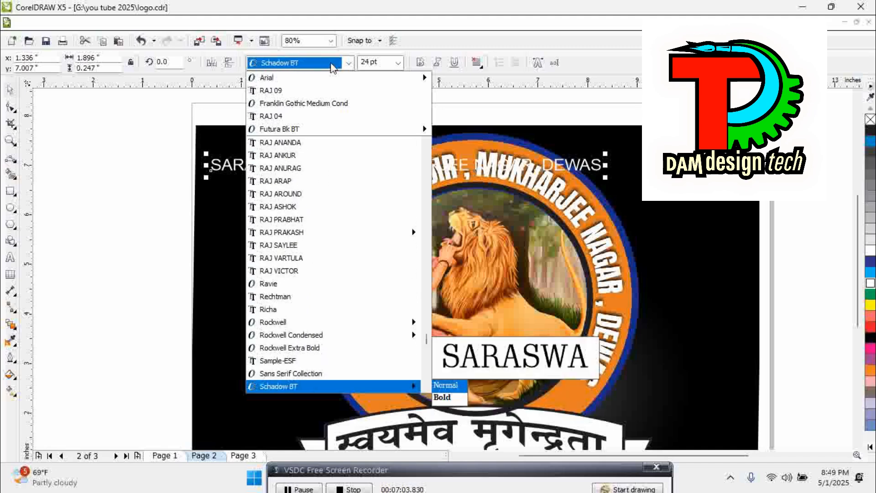
{"action": "key", "text": "Down"}
{"action": "key", "text": "Down"}
{"action": "key", "text": "Down"}
{"action": "key", "text": "Down"}
{"action": "key", "text": "Down"}
{"action": "key", "text": "Down"}
{"action": "key", "text": "Down"}
{"action": "key", "text": "Down"}
{"action": "key", "text": "Down"}
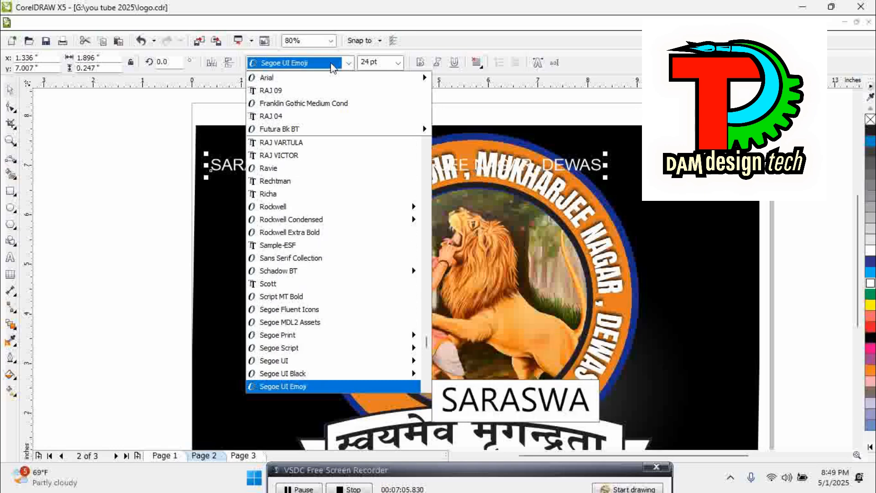
{"action": "key", "text": "Down"}
{"action": "key", "text": "Down"}
{"action": "key", "text": "Down"}
{"action": "key", "text": "Down"}
{"action": "key", "text": "Down"}
{"action": "key", "text": "Down"}
{"action": "key", "text": "Down"}
{"action": "key", "text": "Down"}
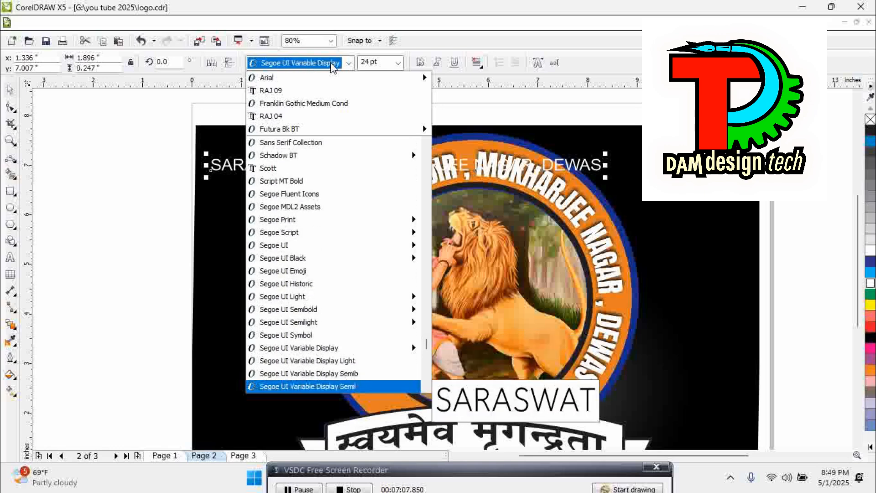
{"action": "key", "text": "Down"}
{"action": "key", "text": "Down"}
{"action": "key", "text": "Down"}
{"action": "key", "text": "Down"}
{"action": "key", "text": "Down"}
{"action": "key", "text": "Down"}
{"action": "key", "text": "Down"}
{"action": "key", "text": "Down"}
{"action": "key", "text": "Down"}
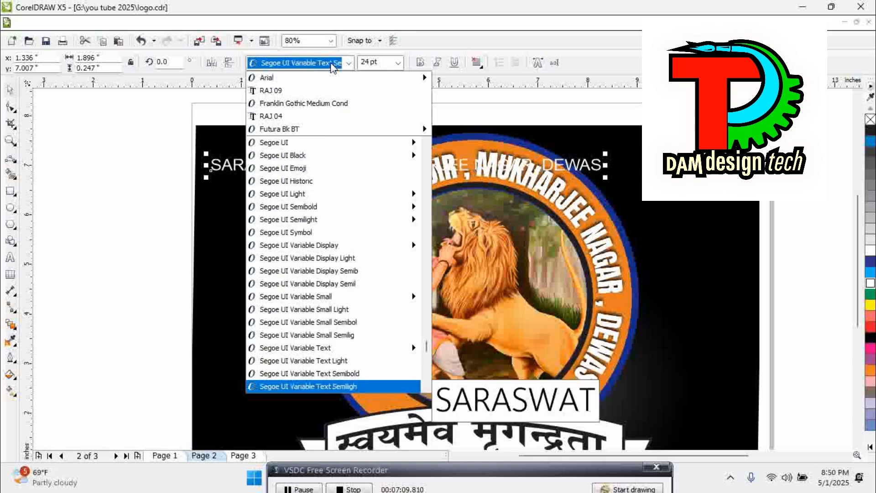
{"action": "key", "text": "Down"}
{"action": "key", "text": "Down"}
{"action": "key", "text": "Down"}
{"action": "key", "text": "Down"}
{"action": "key", "text": "Down"}
{"action": "key", "text": "Down"}
{"action": "key", "text": "Down"}
{"action": "key", "text": "Down"}
{"action": "key", "text": "Down"}
{"action": "key", "text": "Down"}
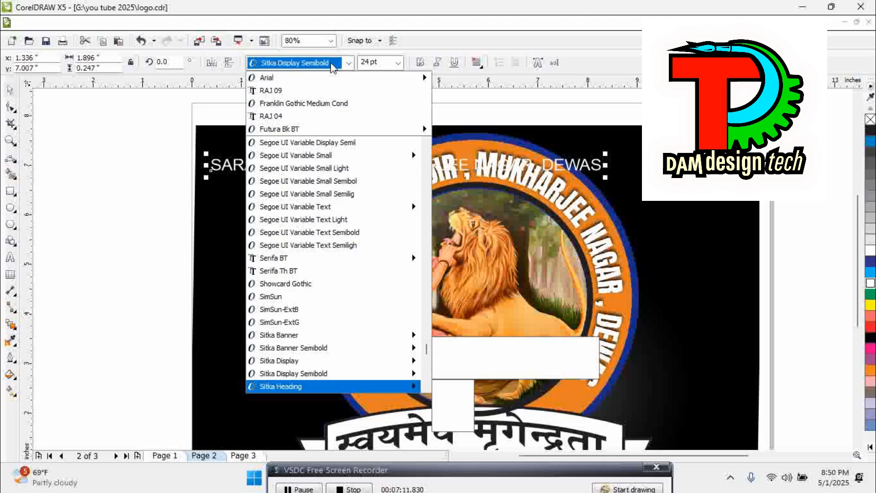
{"action": "key", "text": "Down"}
{"action": "key", "text": "Down"}
{"action": "key", "text": "Down"}
{"action": "key", "text": "Down"}
{"action": "key", "text": "Down"}
{"action": "key", "text": "Down"}
{"action": "key", "text": "Down"}
{"action": "key", "text": "Down"}
{"action": "key", "text": "Down"}
{"action": "key", "text": "Down"}
{"action": "key", "text": "Down"}
{"action": "key", "text": "Down"}
{"action": "key", "text": "Down"}
{"action": "key", "text": "Down"}
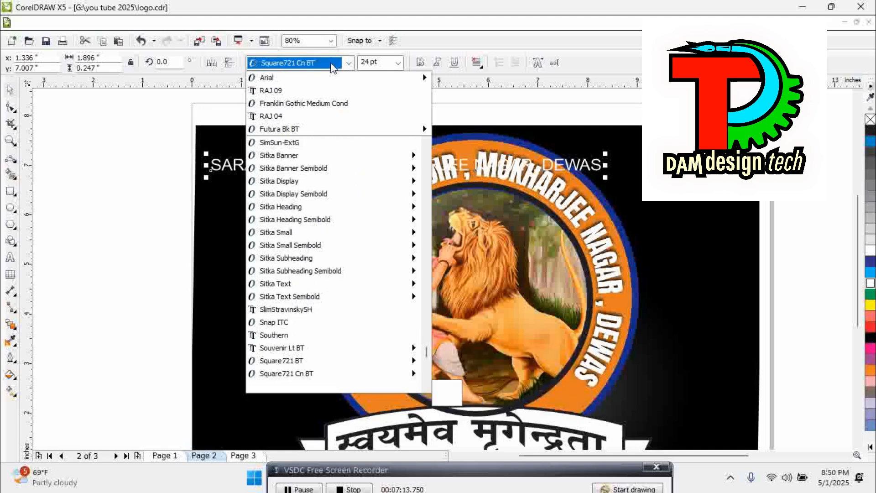
{"action": "key", "text": "Down"}
{"action": "key", "text": "Down"}
{"action": "key", "text": "Down"}
{"action": "key", "text": "Down"}
{"action": "key", "text": "Down"}
{"action": "key", "text": "Down"}
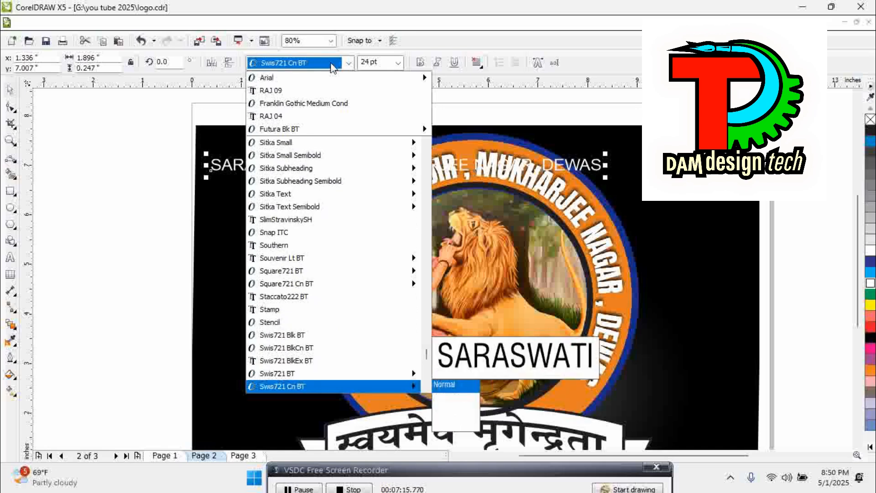
{"action": "key", "text": "Down"}
{"action": "key", "text": "Down"}
{"action": "key", "text": "Down"}
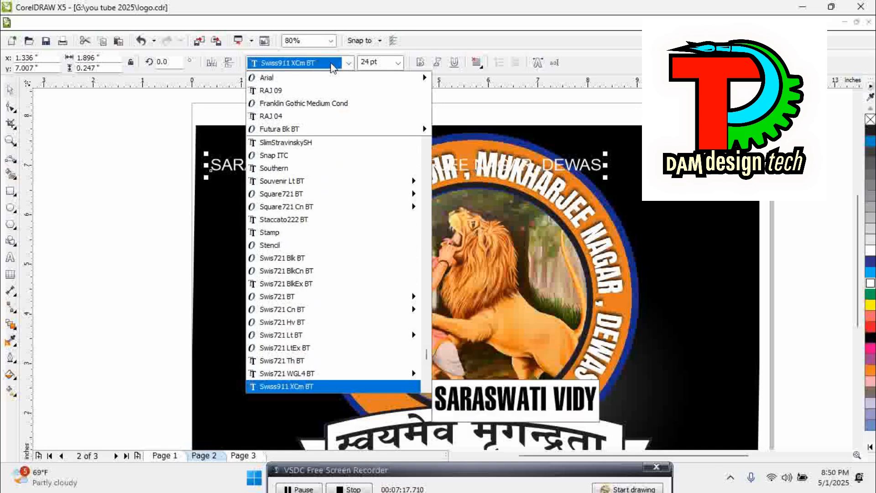
{"action": "key", "text": "Up"}
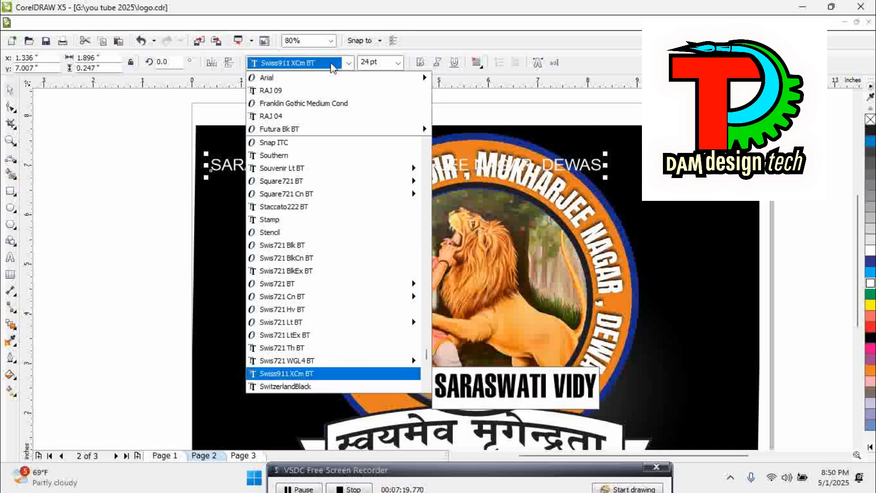
{"action": "key", "text": "Return"}
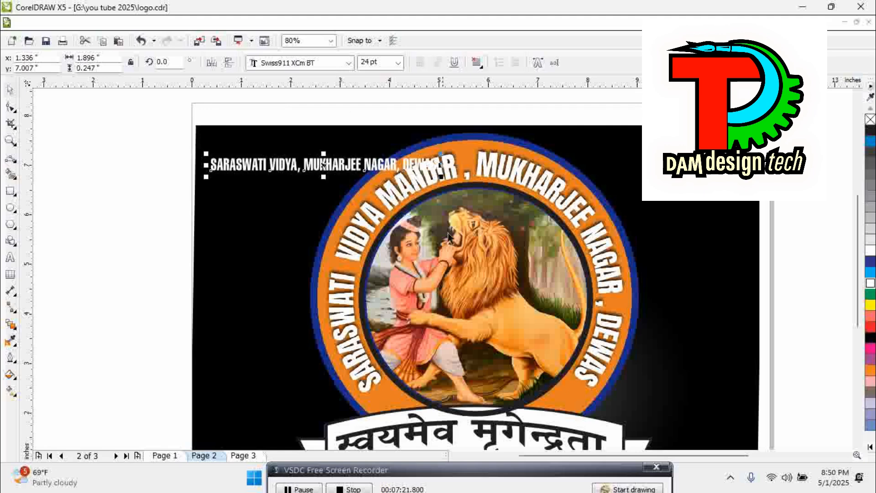
{"action": "left_click_drag", "start_coordinate": [440, 176], "coordinate": [703, 286]}
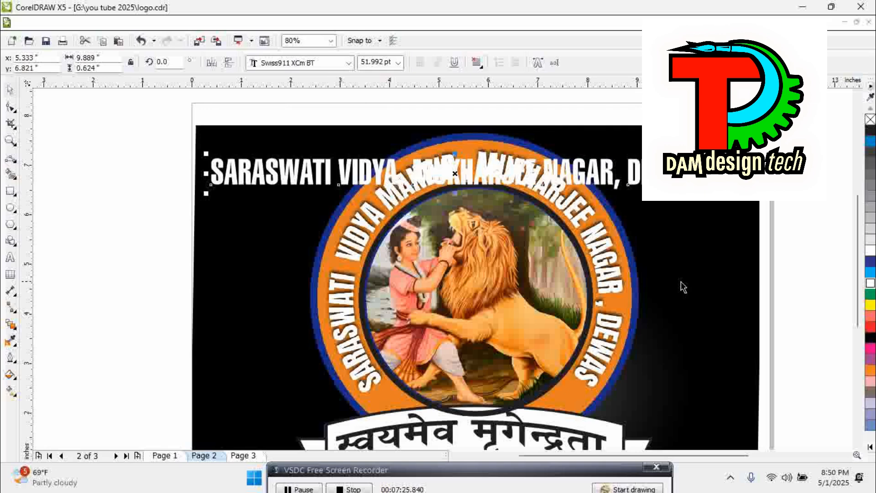
Delete the DAM design banner image above the page
{"action": "scroll", "coordinate": [659, 287], "scroll_direction": "down", "scroll_amount": 2}
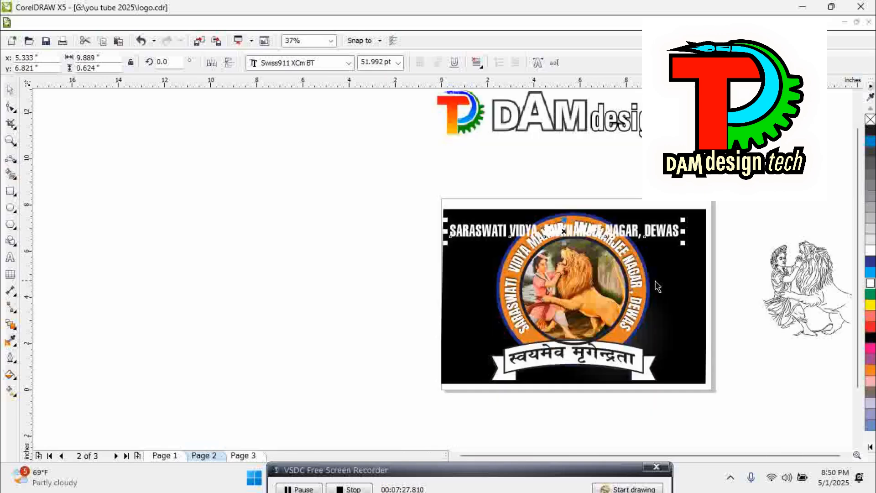
{"action": "left_click", "coordinate": [562, 113]}
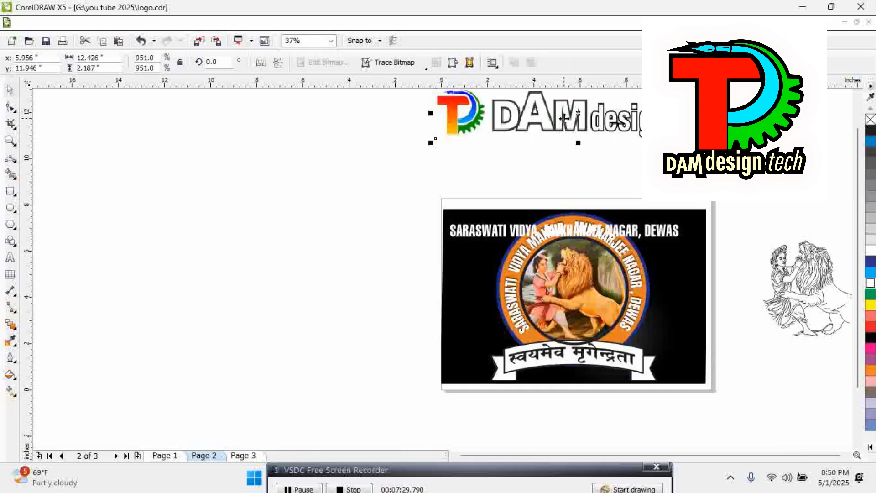
{"action": "key", "text": "Delete"}
Move the circle and the school name text to the empty area beside the page, recolouring the text black
{"action": "left_click_drag", "start_coordinate": [587, 268], "coordinate": [364, 251]}
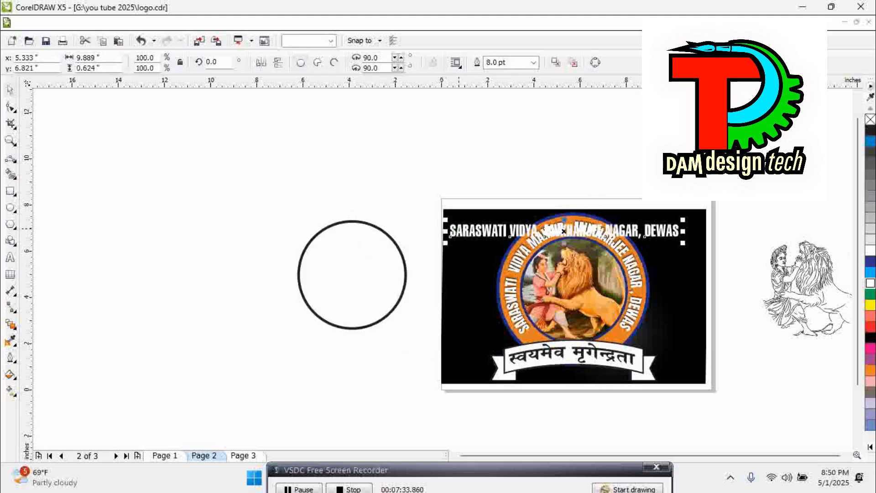
{"action": "left_click", "coordinate": [564, 228]}
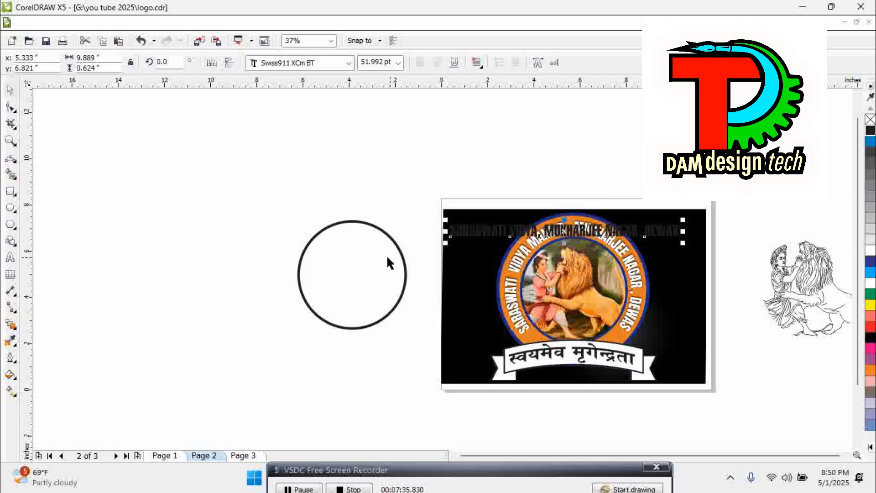
{"action": "left_click_drag", "start_coordinate": [455, 230], "coordinate": [256, 187]}
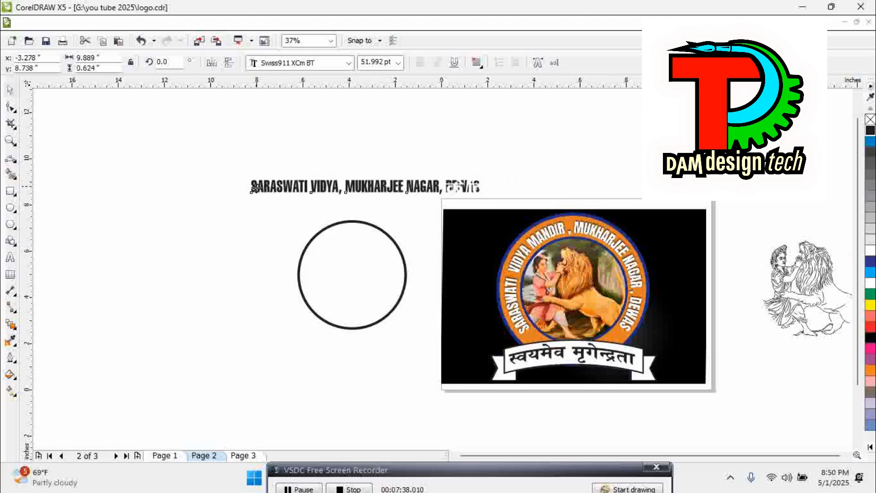
Fit the school name text to the circle's path
{"action": "left_click", "coordinate": [343, 223], "text": "shift"}
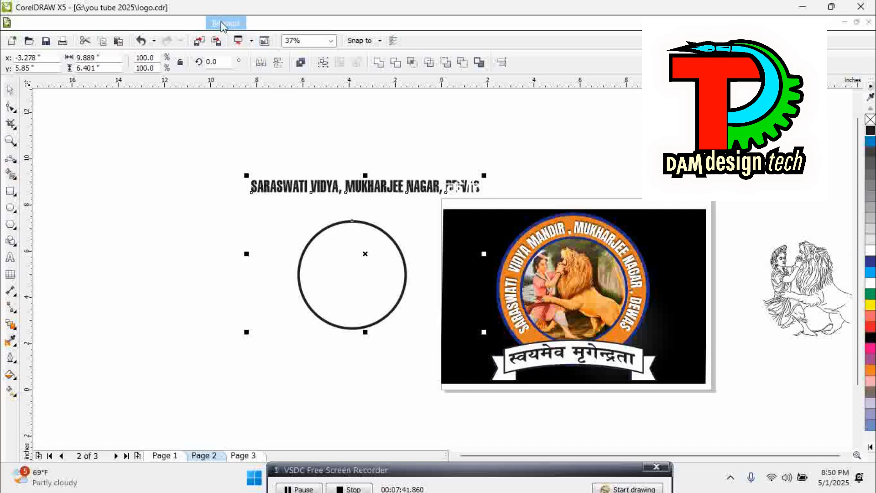
{"action": "left_click", "coordinate": [224, 23]}
{"action": "mouse_move", "coordinate": [261, 22]}
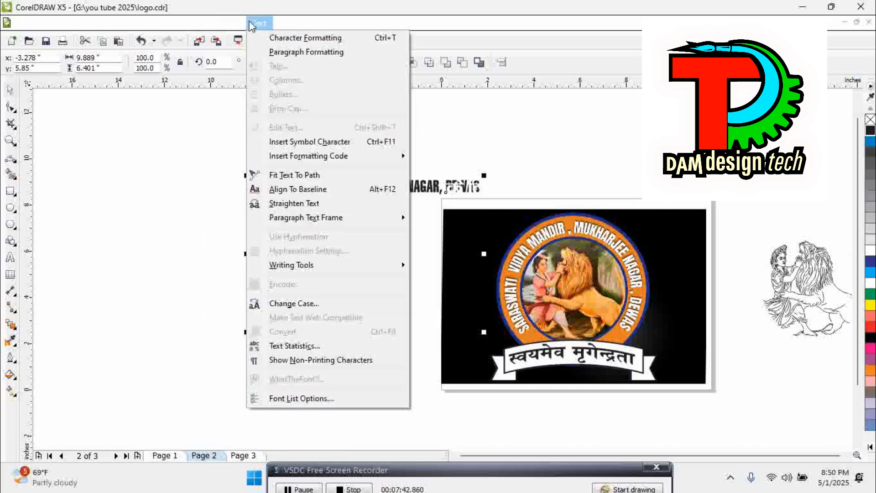
{"action": "left_click", "coordinate": [297, 176]}
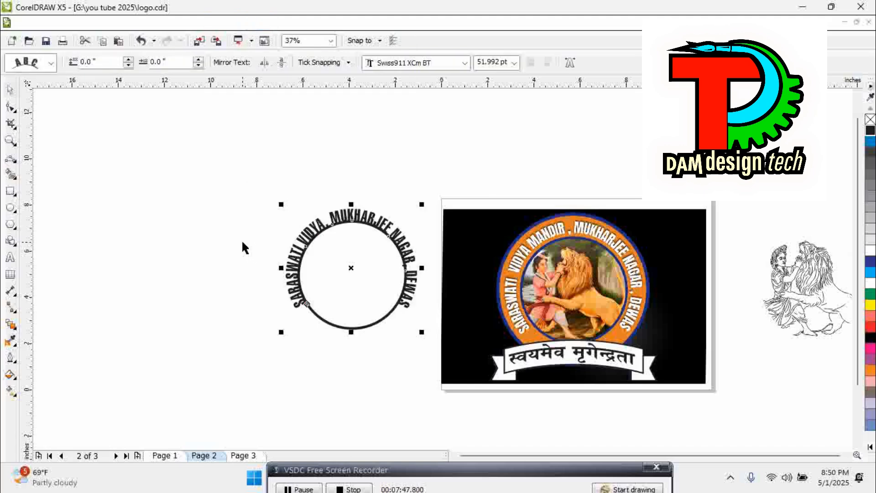
Set the circular school name text to 55 pt and its distance from the path to 0.2 inches
{"action": "left_click", "coordinate": [508, 62]}
{"action": "type", "text": "55"}
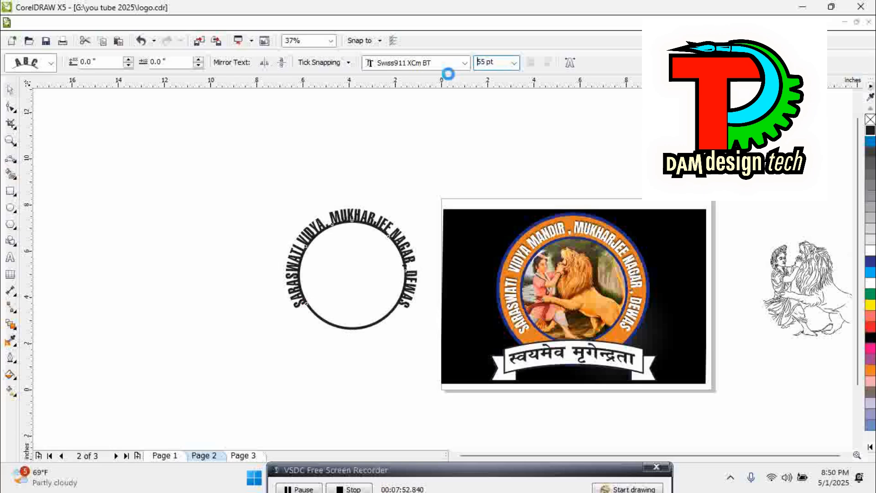
{"action": "key", "text": "Return"}
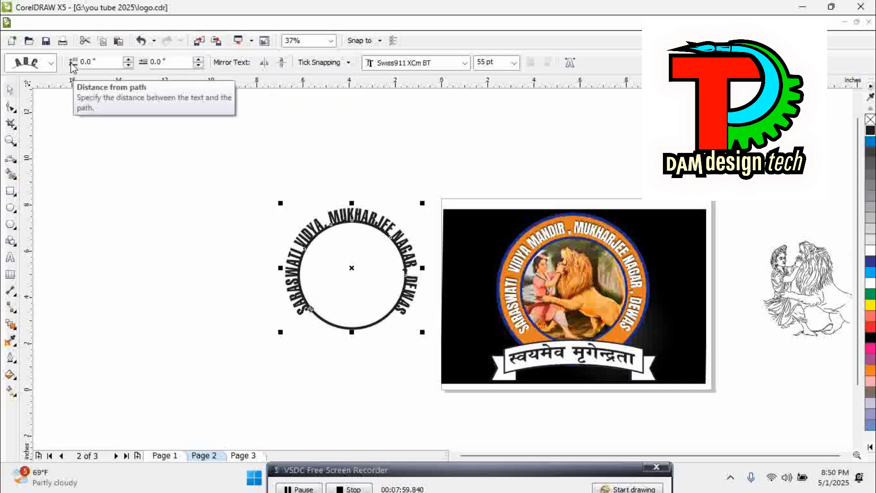
{"action": "left_click", "coordinate": [127, 59]}
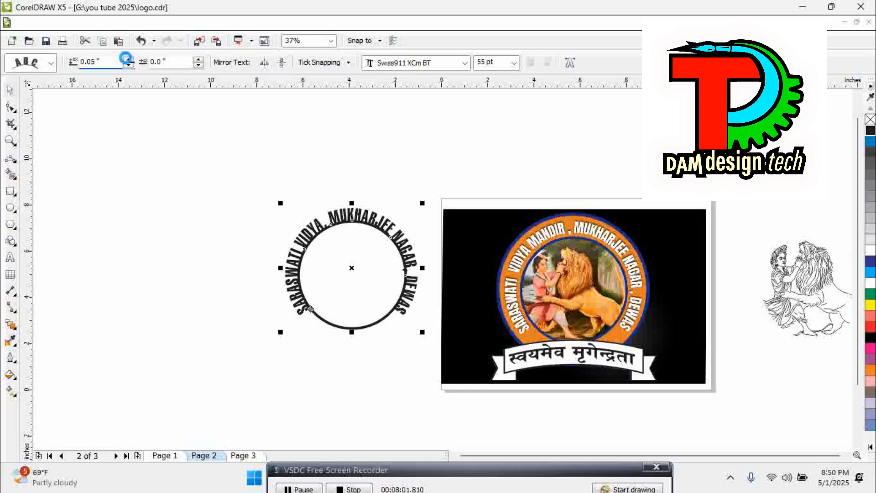
{"action": "left_click", "coordinate": [127, 59]}
{"action": "left_click", "coordinate": [127, 59]}
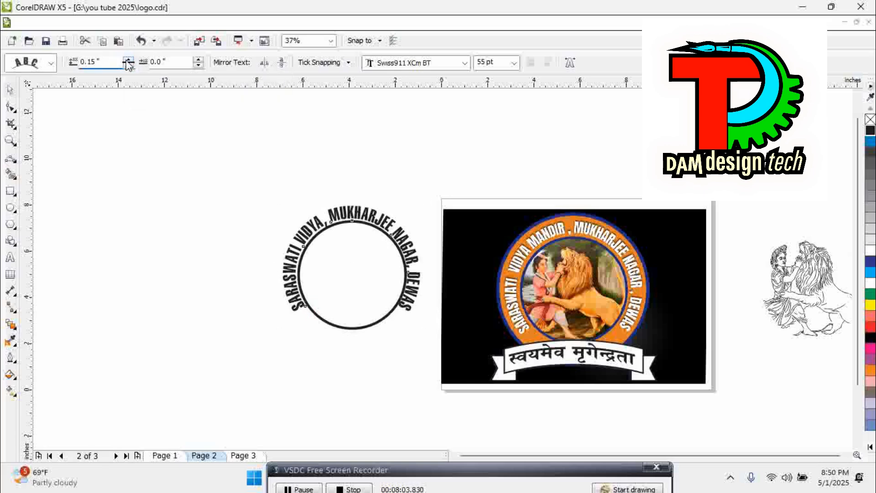
{"action": "left_click", "coordinate": [128, 59]}
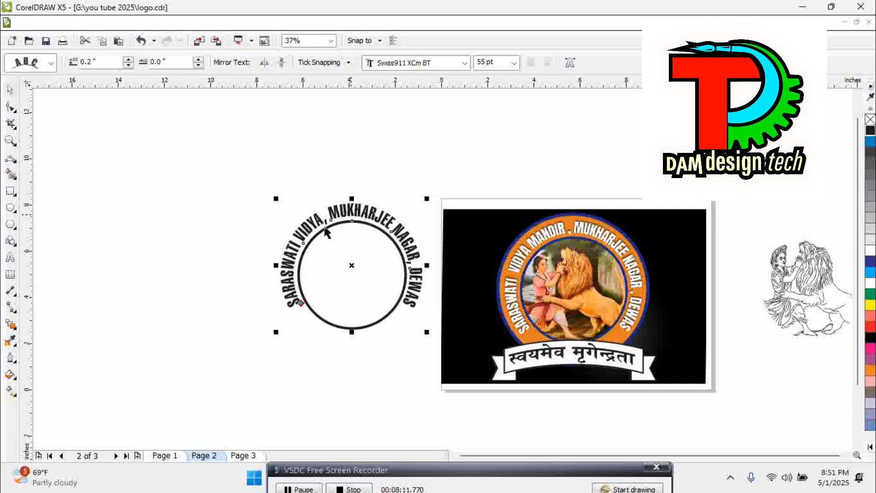
Break the curved school name text apart from its circle path
{"action": "left_click", "coordinate": [151, 23]}
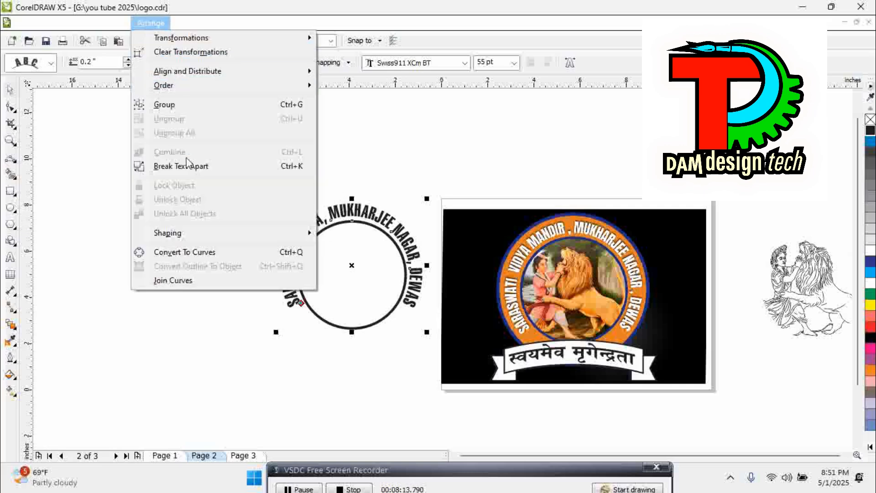
{"action": "left_click", "coordinate": [181, 166]}
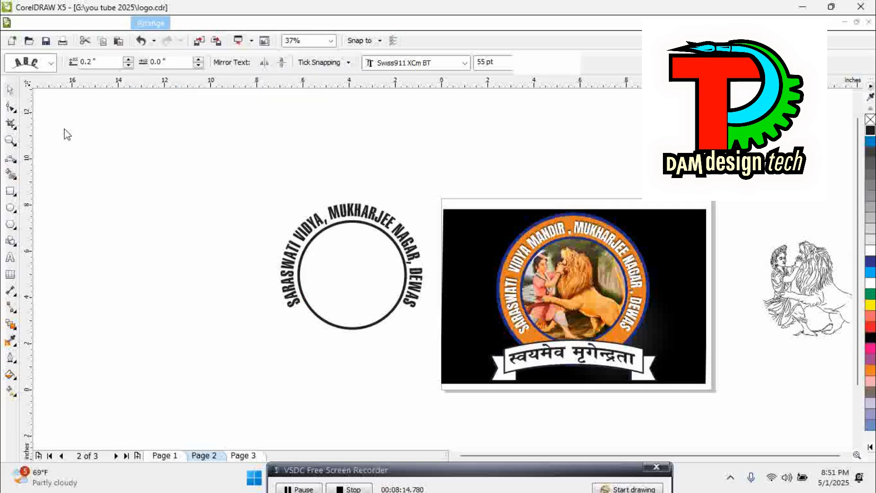
{"action": "left_click", "coordinate": [208, 175]}
Copy the circle onto the logo image and enlarge the copy to about 6.449 inches to match the outer ring
{"action": "left_click", "coordinate": [351, 269]}
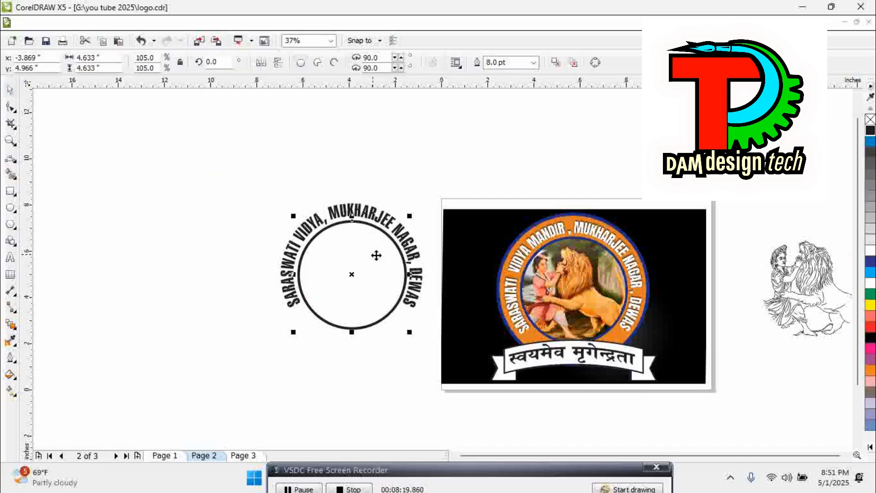
{"action": "left_click_drag", "start_coordinate": [360, 274], "coordinate": [558, 274]}
{"action": "left_click_drag", "start_coordinate": [618, 335], "coordinate": [652, 367]}
{"action": "left_click_drag", "start_coordinate": [499, 214], "coordinate": [494, 210]}
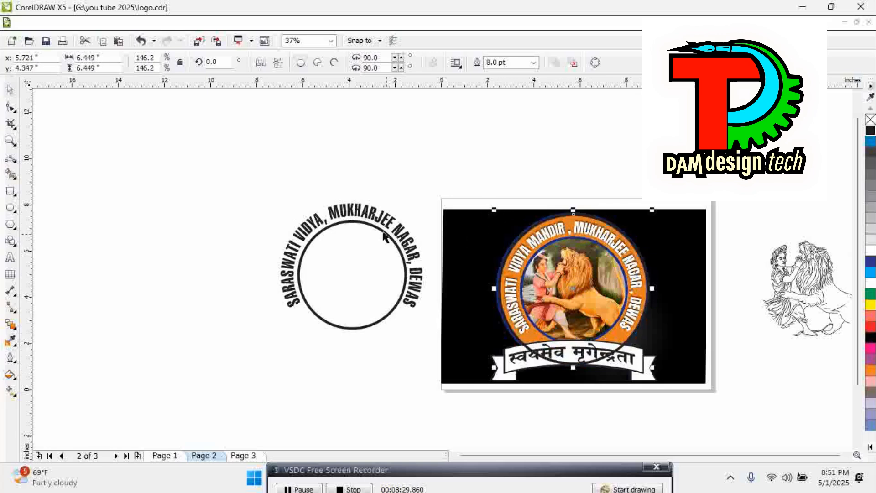
Align the smaller circle to the centre of the large ring circle, horizontally and vertically
{"action": "left_click", "coordinate": [361, 230]}
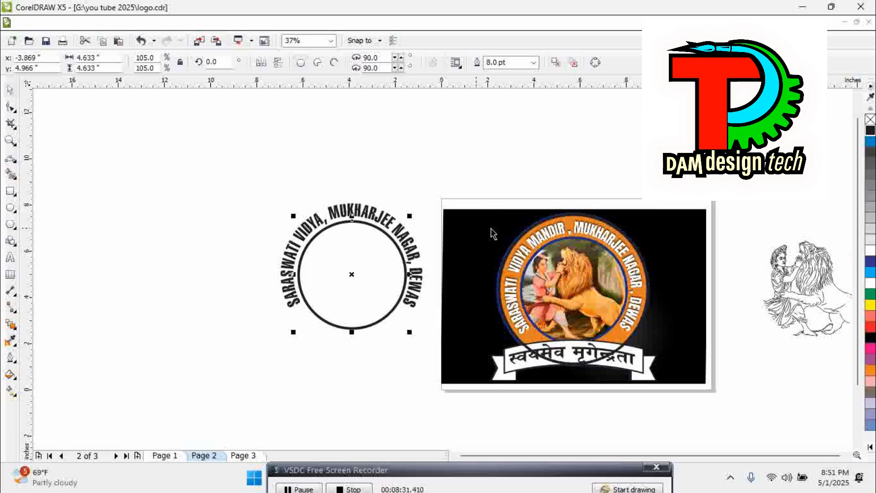
{"action": "left_click", "coordinate": [535, 223], "text": "shift"}
{"action": "key", "text": "c"}
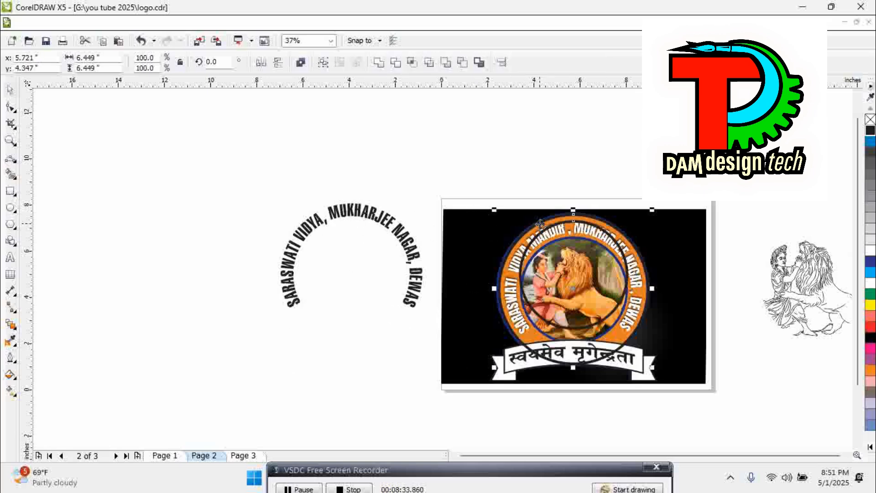
{"action": "key", "text": "e"}
Align the curved school name text to the centre of the large ring circle, horizontally and vertically
{"action": "left_click", "coordinate": [449, 166]}
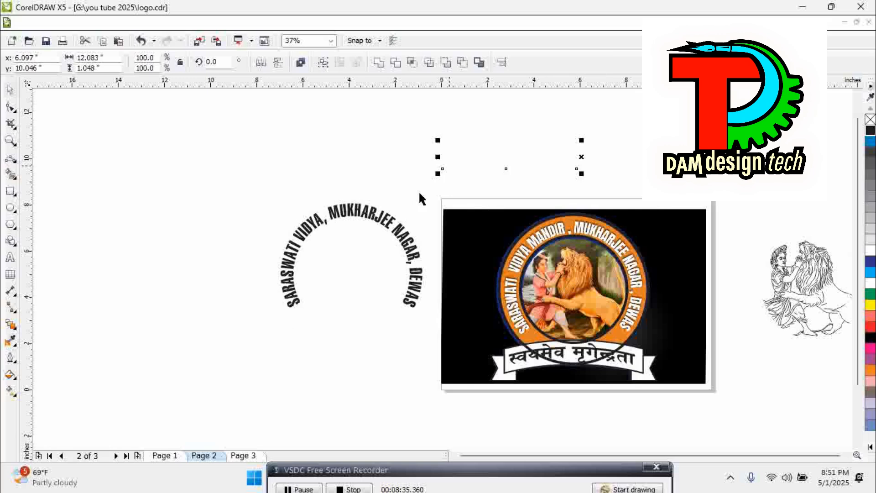
{"action": "left_click", "coordinate": [365, 212]}
{"action": "left_click", "coordinate": [484, 162]}
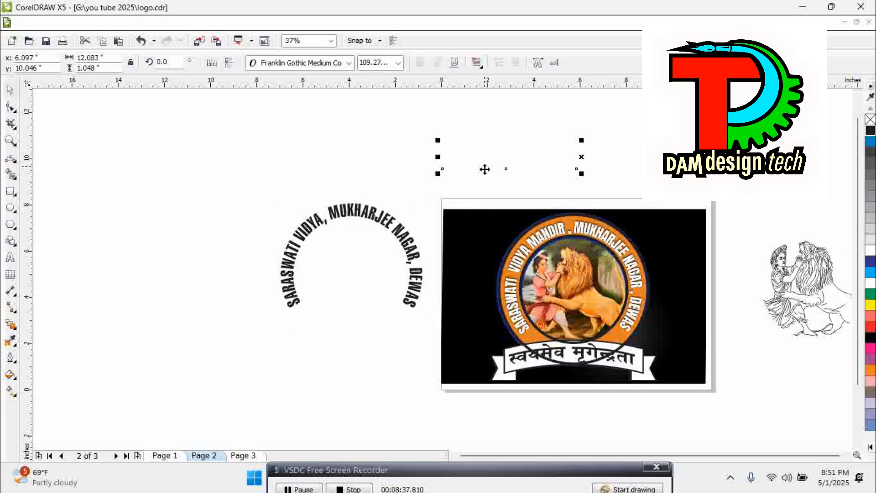
{"action": "left_click", "coordinate": [482, 188]}
{"action": "left_click", "coordinate": [366, 214]}
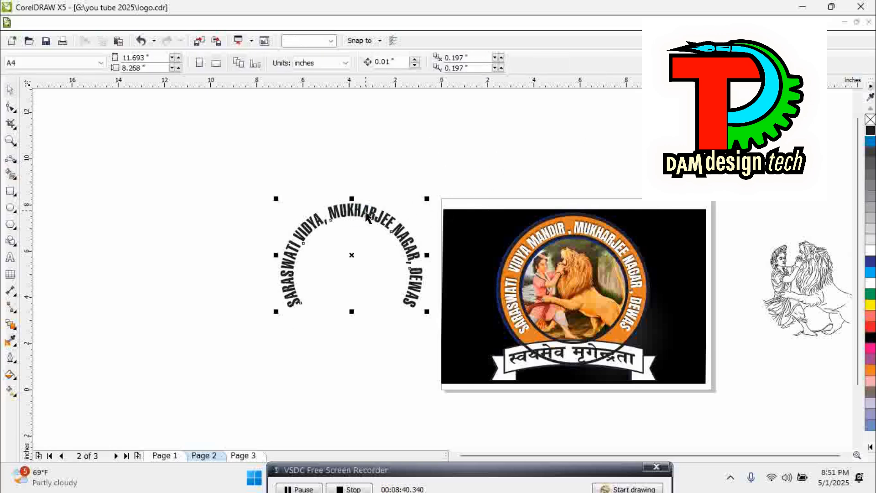
{"action": "left_click", "coordinate": [574, 215], "text": "shift"}
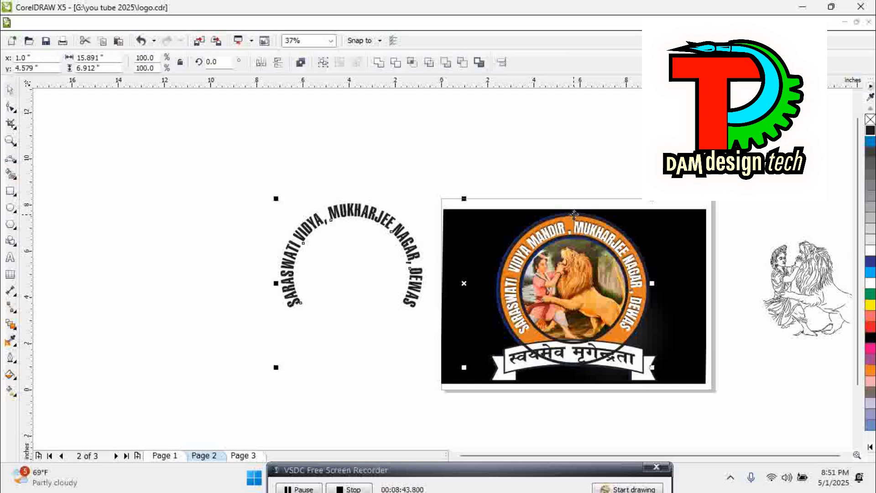
{"action": "key", "text": "c"}
{"action": "key", "text": "e"}
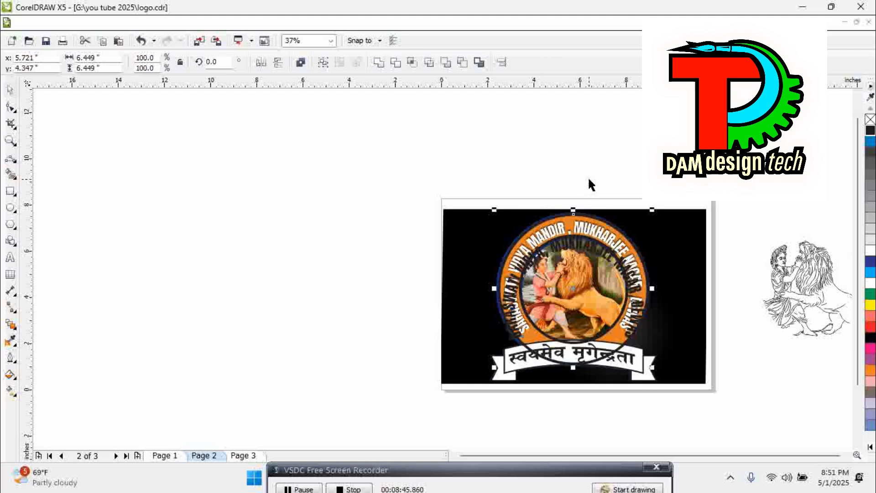
Move the curved school name text up into the orange band between the inner and outer circles
{"action": "left_click", "coordinate": [587, 232]}
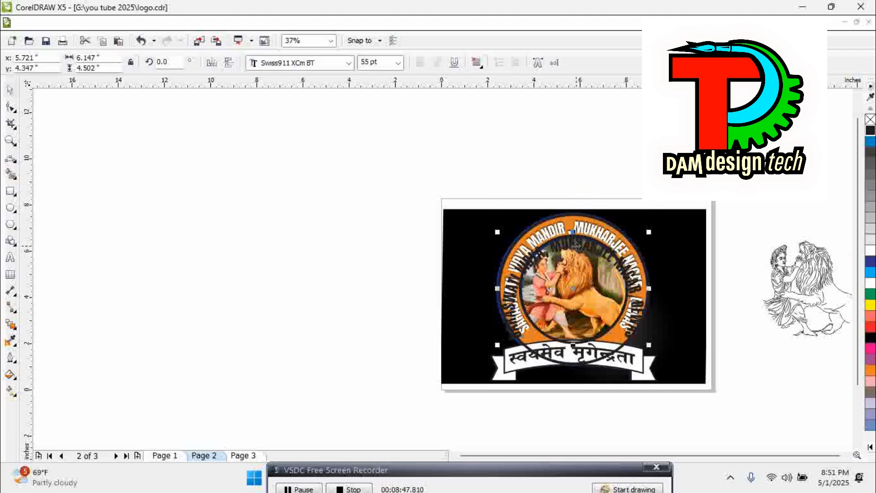
{"action": "key", "text": "F2"}
{"action": "left_click_drag", "start_coordinate": [489, 195], "coordinate": [679, 354]}
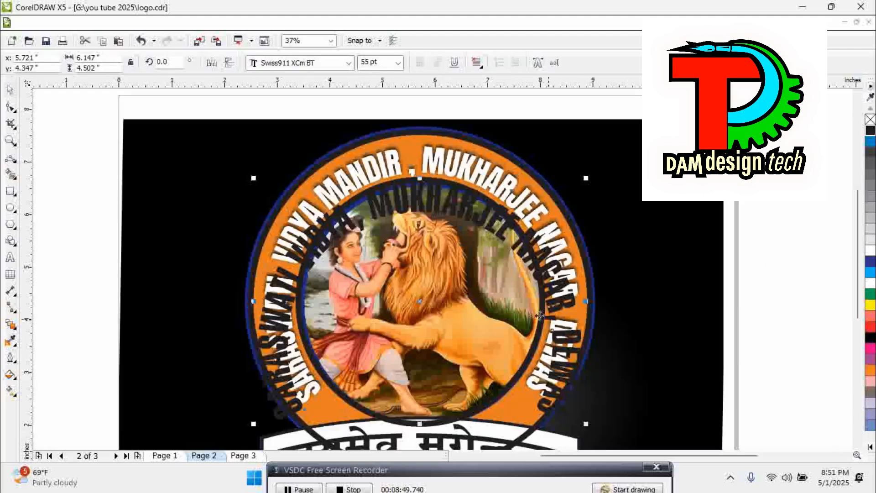
{"action": "left_click", "coordinate": [303, 320]}
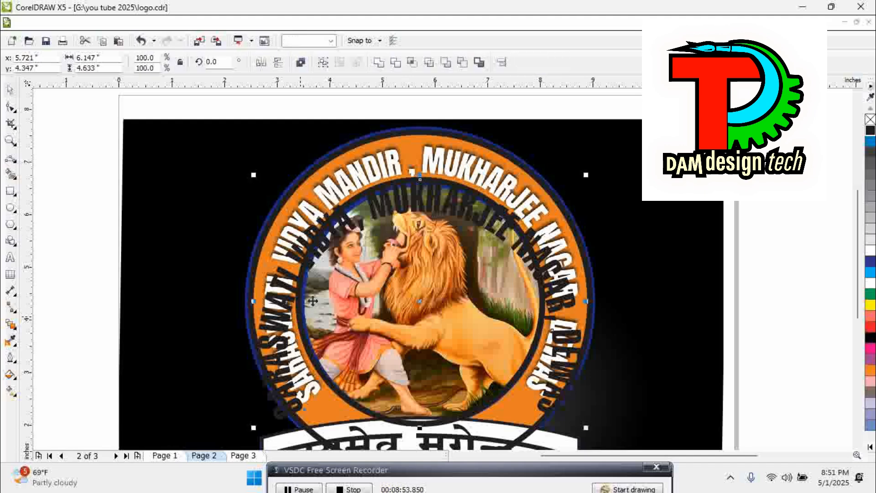
{"action": "left_click", "coordinate": [727, 250]}
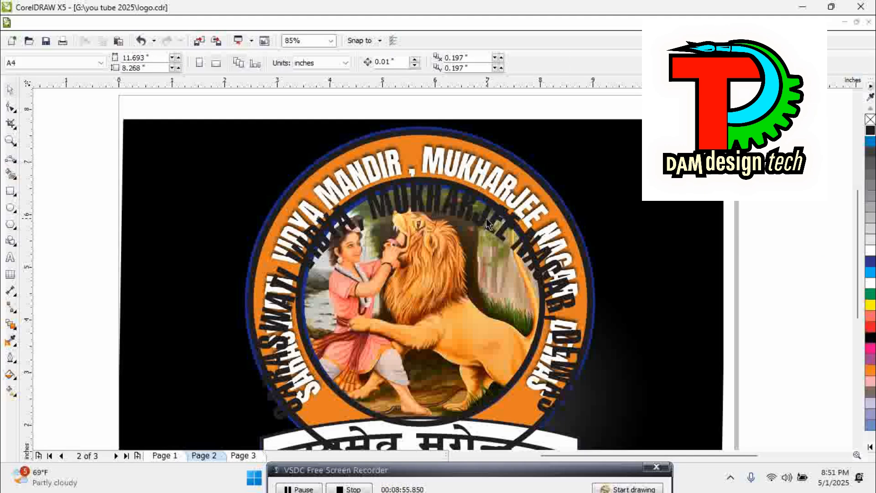
{"action": "left_click", "coordinate": [491, 178]}
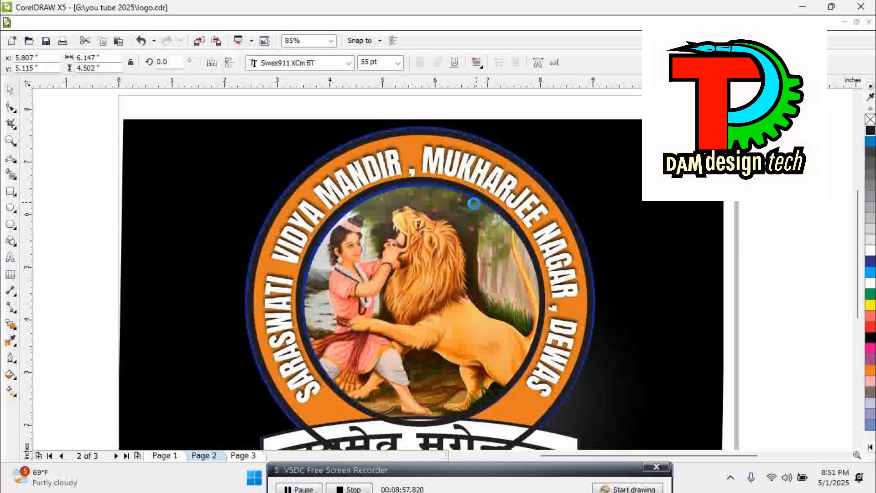
Move the logo image from behind the artwork to the empty area beside the page and fine-tune the school name text between the circles
{"action": "scroll", "coordinate": [581, 249], "scroll_direction": "down", "scroll_amount": 5}
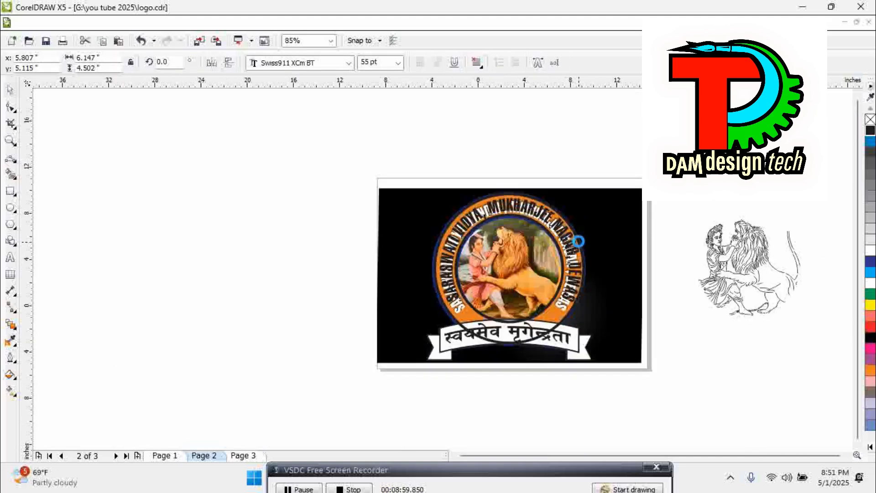
{"action": "left_click", "coordinate": [601, 226]}
{"action": "left_click_drag", "start_coordinate": [585, 226], "coordinate": [434, 225]}
{"action": "key", "text": "z"}
{"action": "left_click_drag", "start_coordinate": [341, 190], "coordinate": [686, 319]}
{"action": "key", "text": "space"}
{"action": "left_click", "coordinate": [537, 212]}
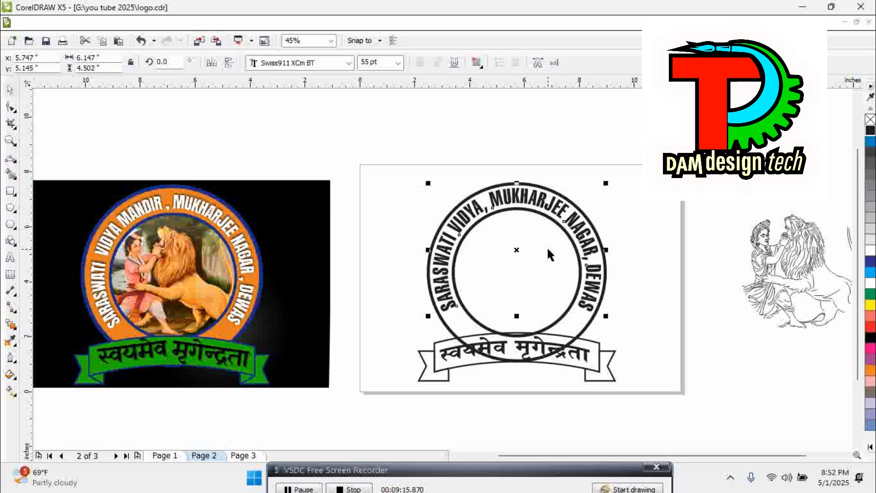
{"action": "left_click", "coordinate": [587, 353]}
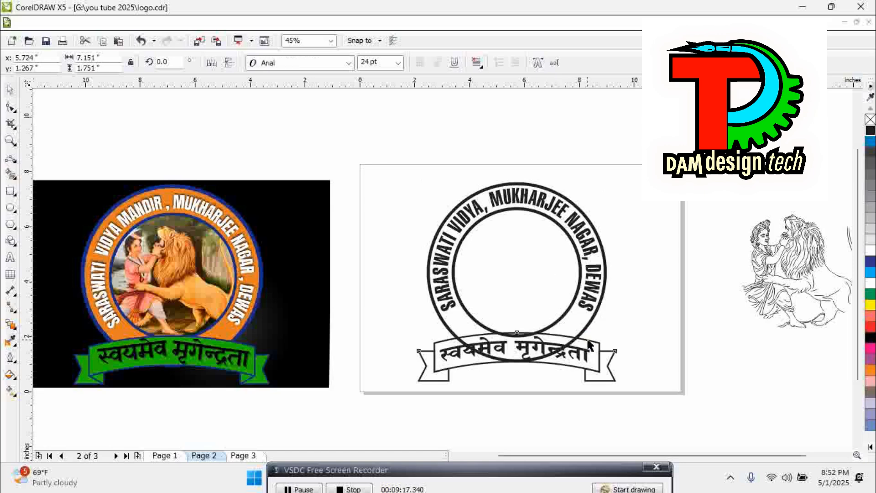
{"action": "left_click", "coordinate": [554, 325]}
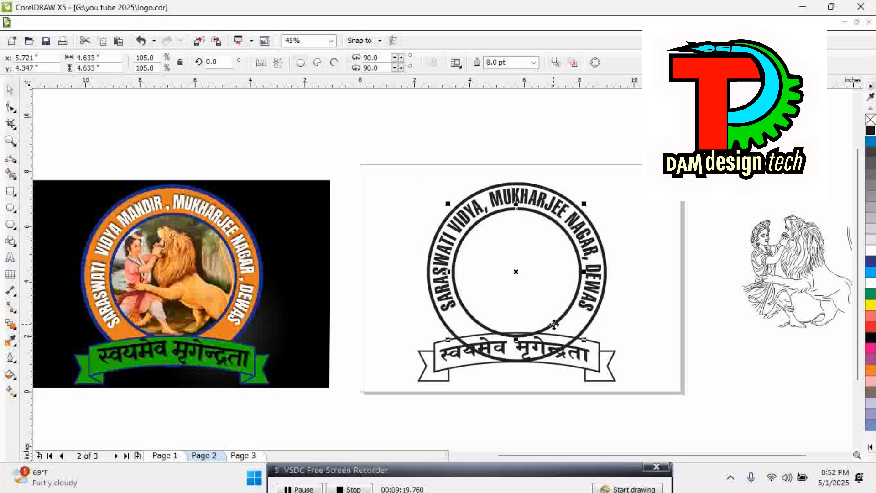
{"action": "left_click", "coordinate": [494, 188], "text": "shift"}
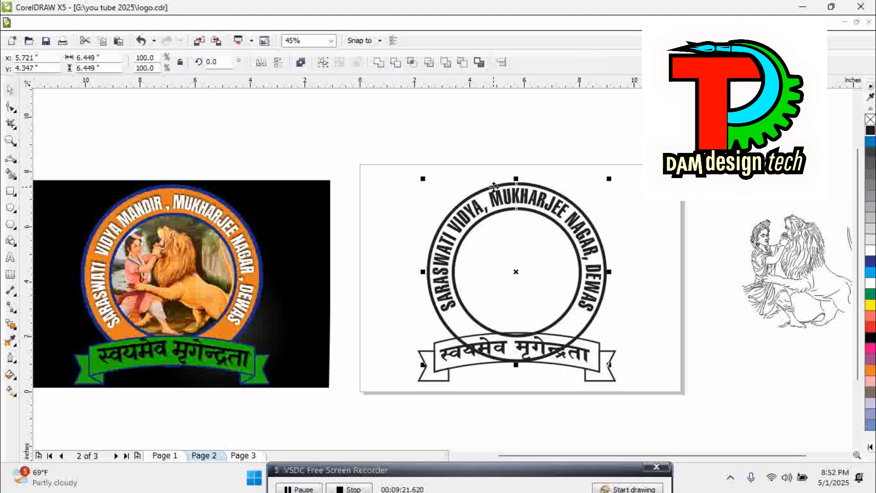
{"action": "left_click", "coordinate": [510, 210]}
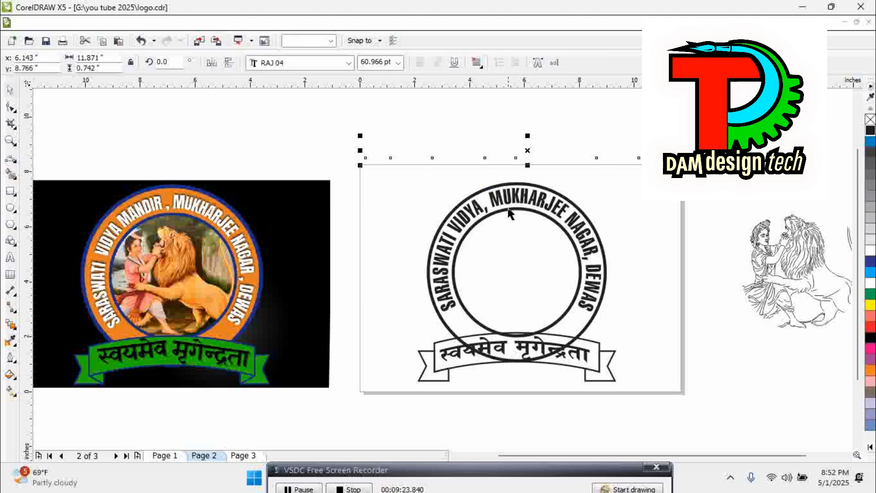
{"action": "left_click", "coordinate": [502, 187], "text": "shift"}
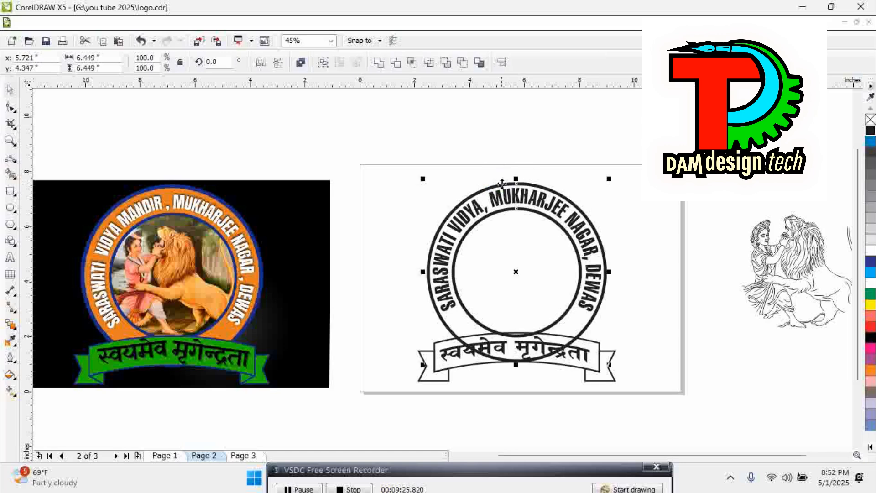
{"action": "left_click", "coordinate": [427, 152]}
{"action": "left_click", "coordinate": [544, 272]}
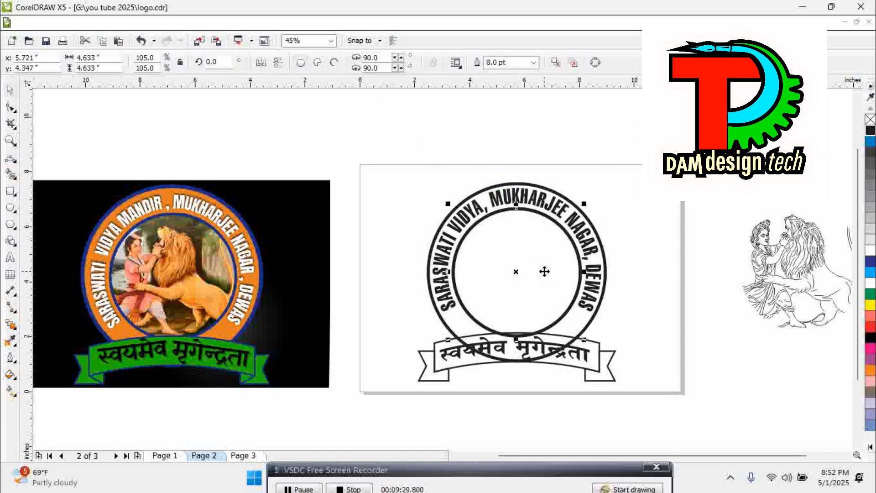
{"action": "key", "text": "Escape"}
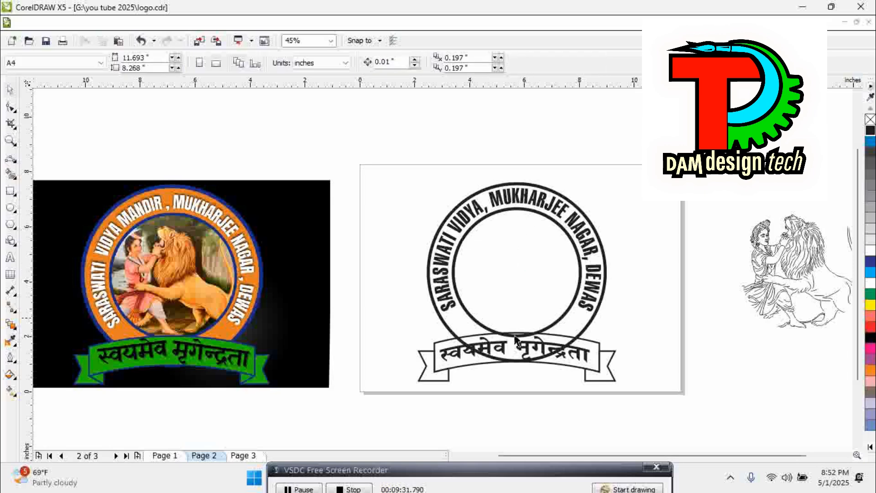
{"action": "left_click", "coordinate": [476, 339]}
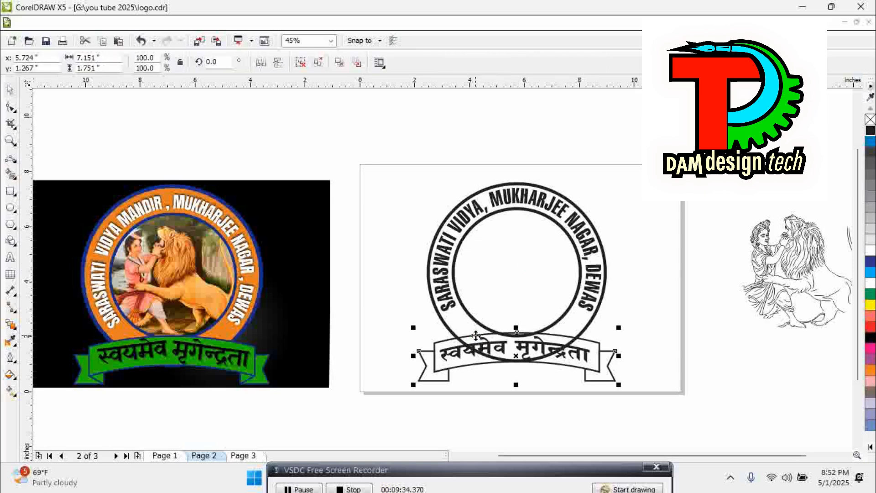
{"action": "left_click", "coordinate": [464, 310], "text": "shift"}
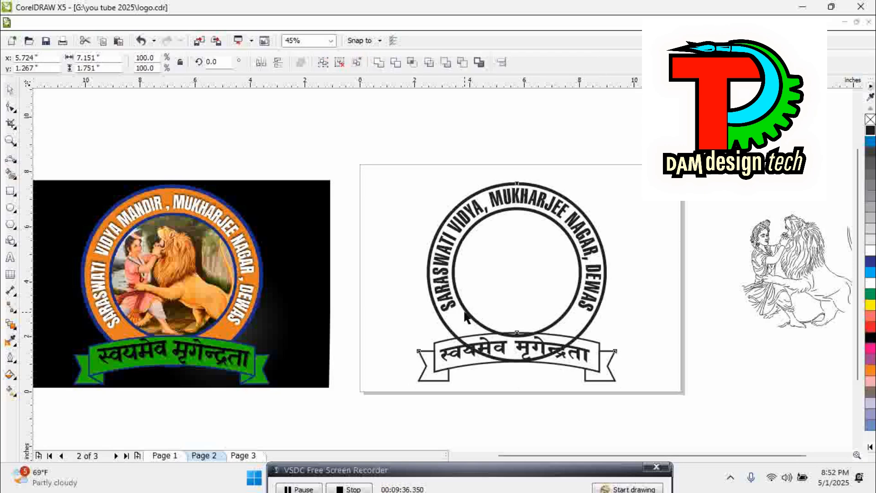
{"action": "left_click", "coordinate": [518, 395]}
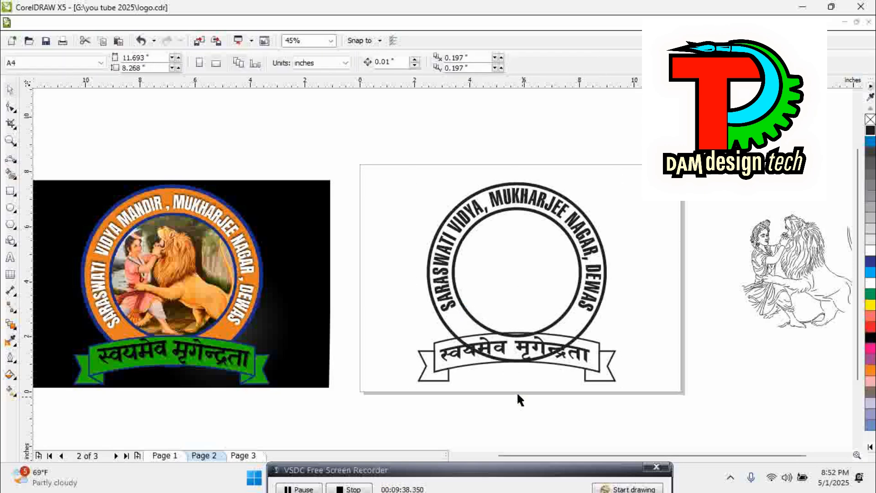
Fill the ribbon banner below the rings with white
{"action": "left_click", "coordinate": [455, 365]}
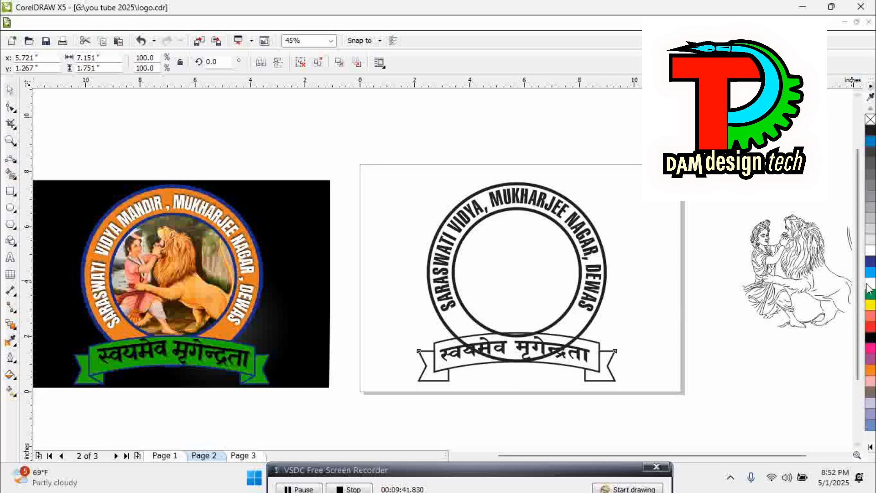
{"action": "left_click", "coordinate": [691, 340]}
{"action": "key", "text": "z"}
{"action": "left_click_drag", "start_coordinate": [370, 288], "coordinate": [671, 408]}
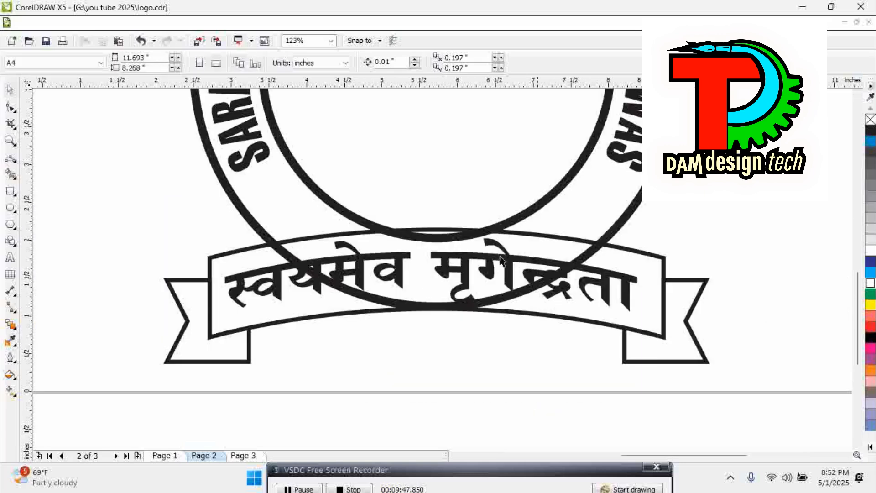
Try bringing the white ribbon alone to the front of the rings and motto text, and undo it
{"action": "left_click", "coordinate": [304, 241]}
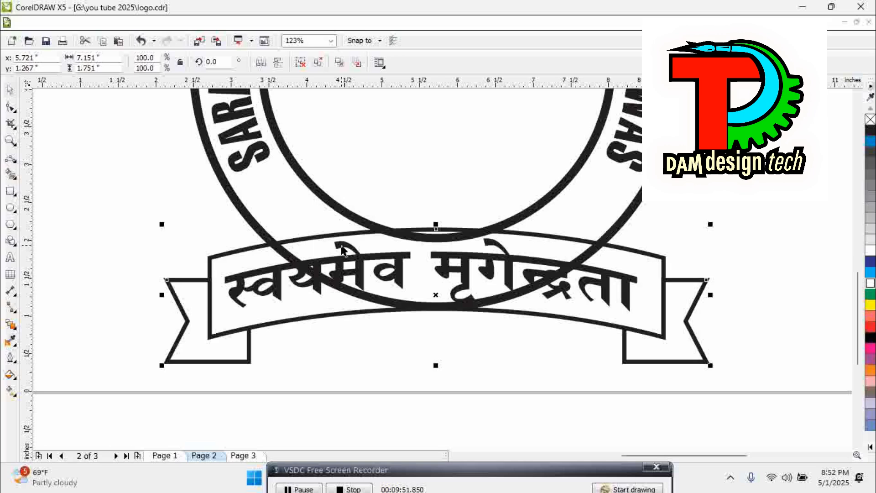
{"action": "key", "text": "Delete"}
{"action": "left_click", "coordinate": [289, 353]}
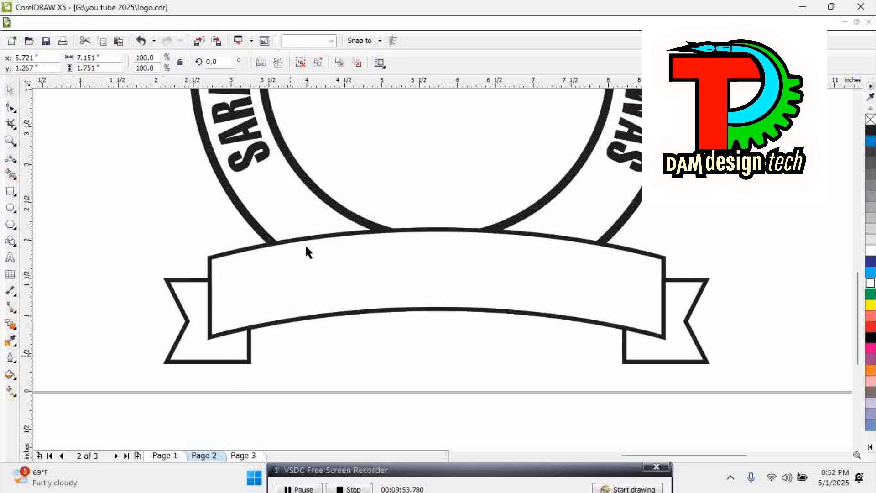
{"action": "left_click", "coordinate": [317, 239]}
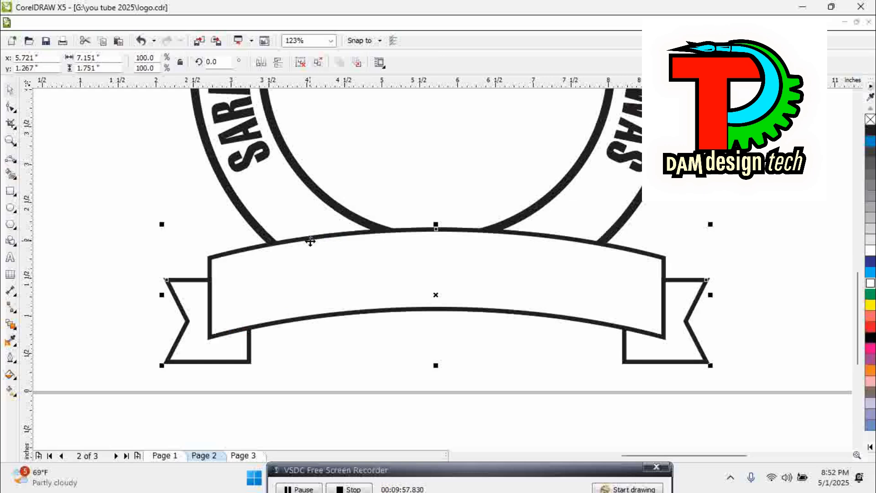
{"action": "key", "text": "ctrl+z"}
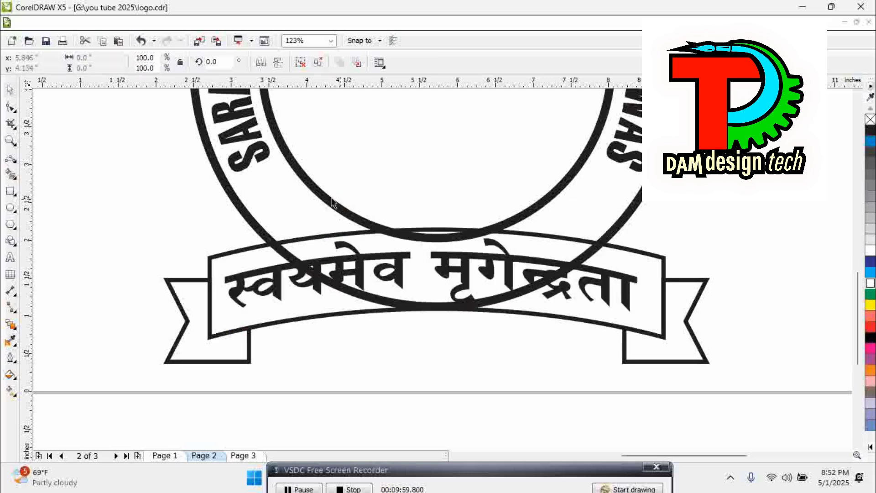
Bring the ribbon and its Hindi motto text together to the front, so they cover the lower part of the rings
{"action": "left_click", "coordinate": [150, 201]}
{"action": "left_click_drag", "start_coordinate": [129, 180], "coordinate": [759, 412]}
{"action": "key", "text": "shift+Page_Up"}
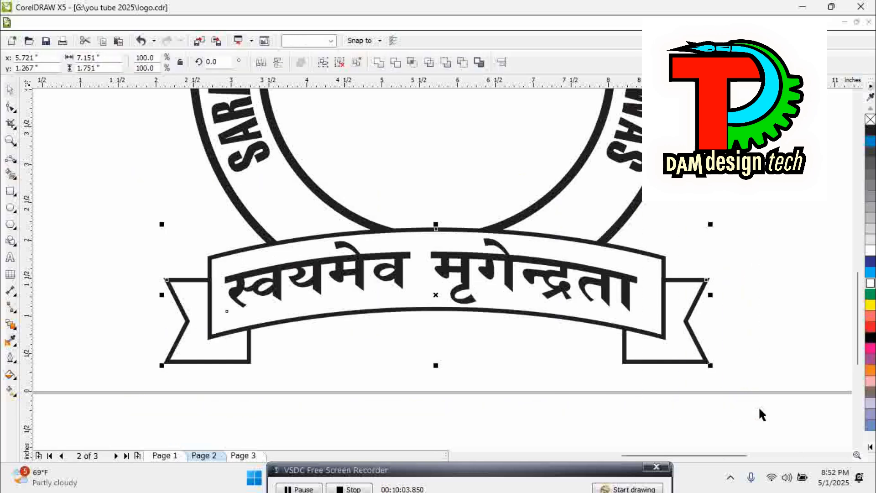
Move the child-and-lion line art from beside the page into the inner circle and centre it there
{"action": "scroll", "coordinate": [755, 313], "scroll_direction": "down", "scroll_amount": 1}
{"action": "scroll", "coordinate": [716, 227], "scroll_direction": "down", "scroll_amount": 1}
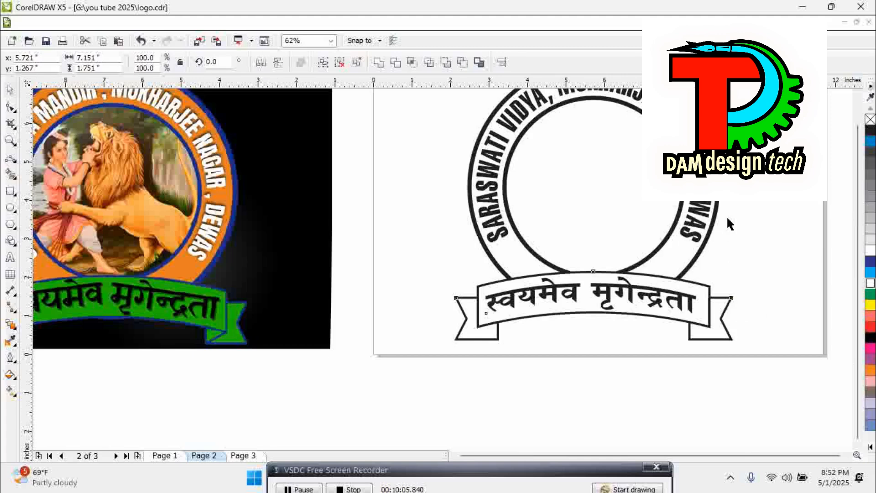
{"action": "left_click_drag", "start_coordinate": [826, 214], "coordinate": [639, 209]}
{"action": "key", "text": "z"}
{"action": "left_click_drag", "start_coordinate": [557, 129], "coordinate": [738, 283]}
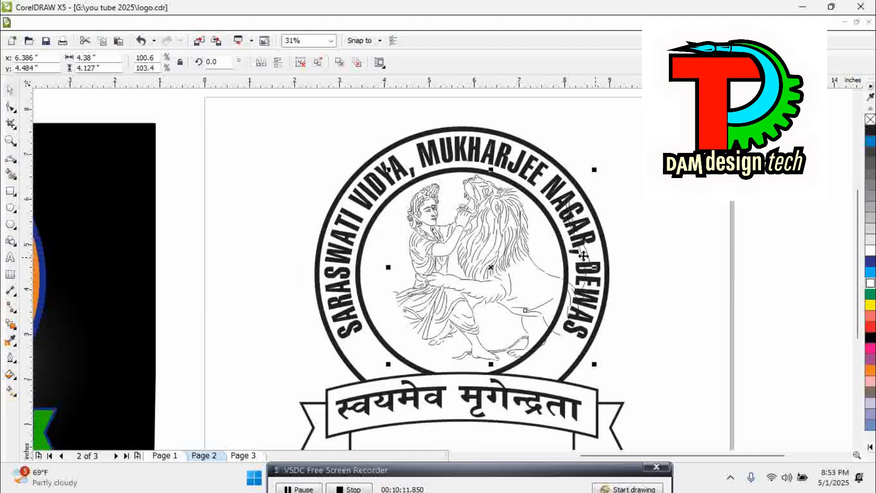
{"action": "left_click", "coordinate": [491, 267]}
{"action": "left_click_drag", "start_coordinate": [483, 270], "coordinate": [461, 274]}
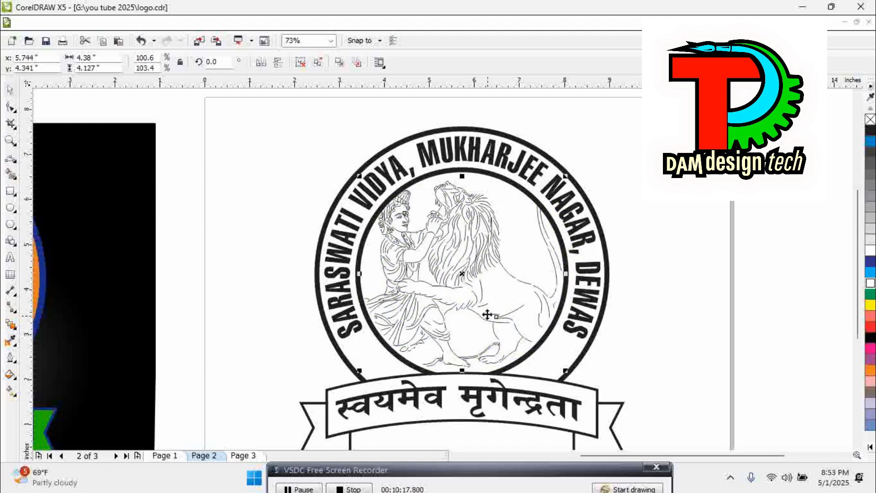
{"action": "left_click_drag", "start_coordinate": [360, 174], "coordinate": [360, 175]}
{"action": "left_click", "coordinate": [667, 233]}
Move the reference logo image closer to the redrawn logo so both can be compared side by side
{"action": "left_click", "coordinate": [477, 163]}
{"action": "key", "text": "F4"}
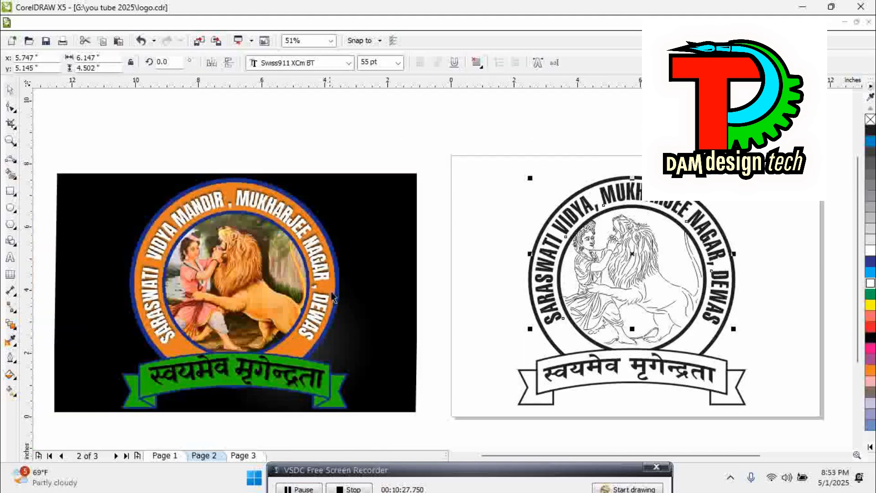
{"action": "left_click_drag", "start_coordinate": [344, 285], "coordinate": [398, 279]}
{"action": "key", "text": "F2"}
{"action": "left_click_drag", "start_coordinate": [437, 157], "coordinate": [784, 436]}
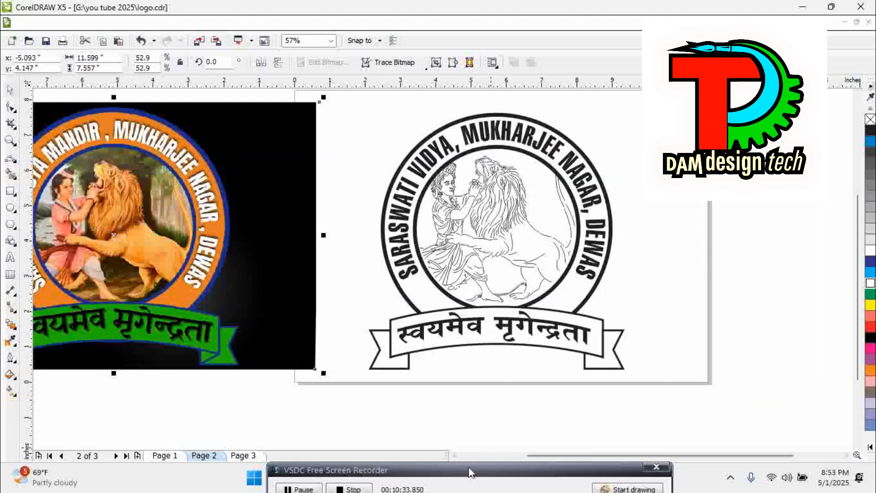
{"action": "left_click", "coordinate": [455, 455]}
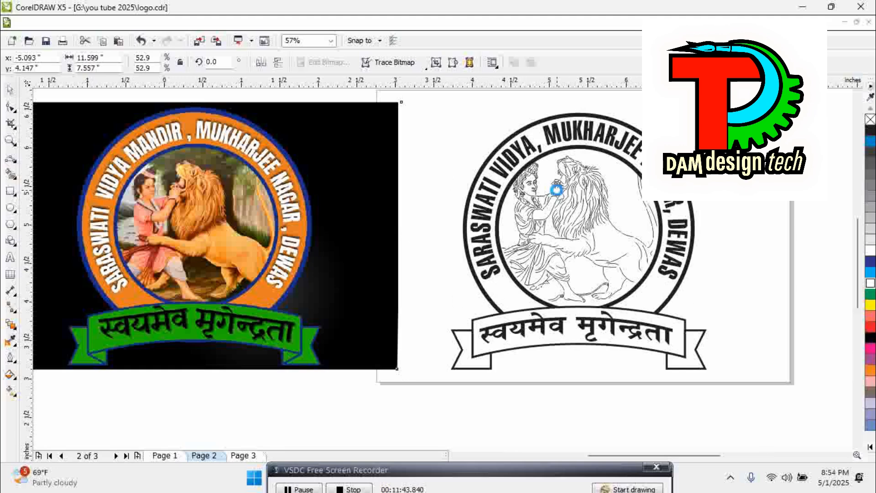
Ungroup the child-and-lion line art into separate objects
{"action": "scroll", "coordinate": [560, 192], "scroll_direction": "up", "scroll_amount": 3}
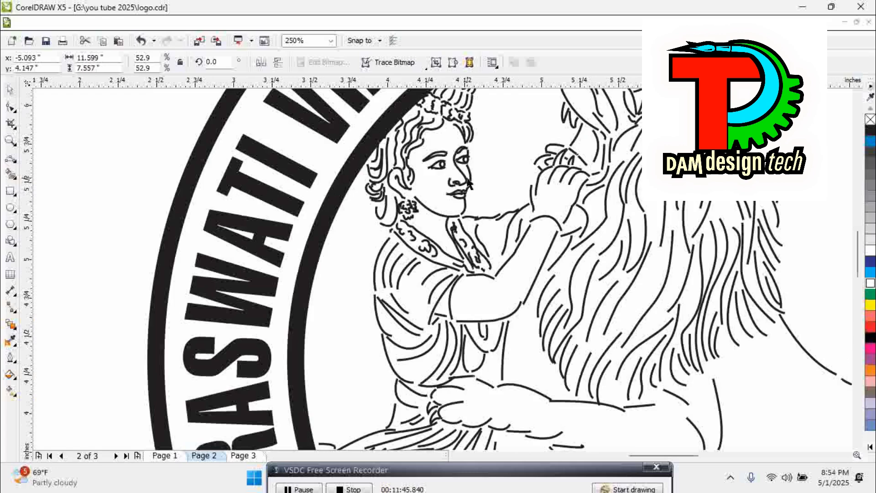
{"action": "scroll", "coordinate": [460, 155], "scroll_direction": "up", "scroll_amount": 3}
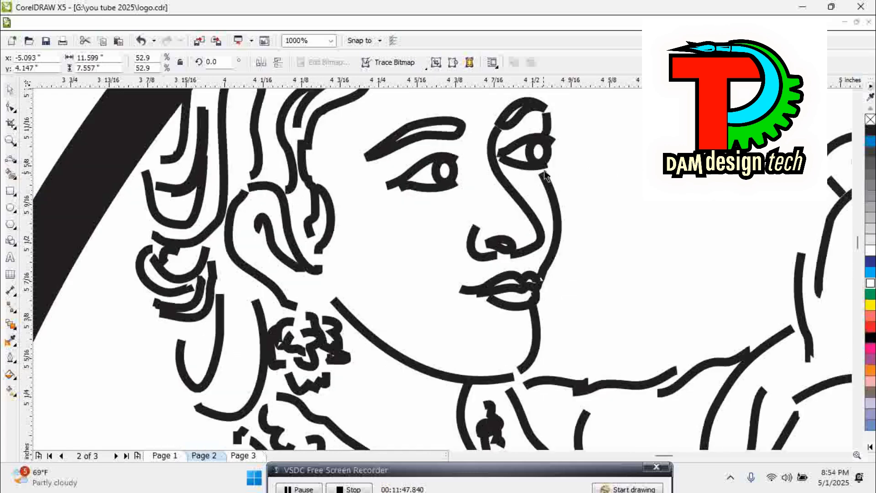
{"action": "left_click", "coordinate": [548, 156]}
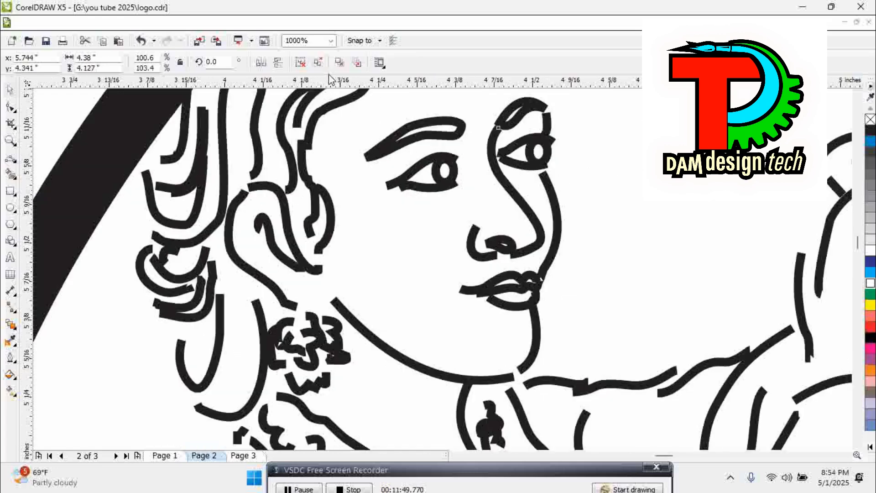
{"action": "key", "text": "ctrl+a"}
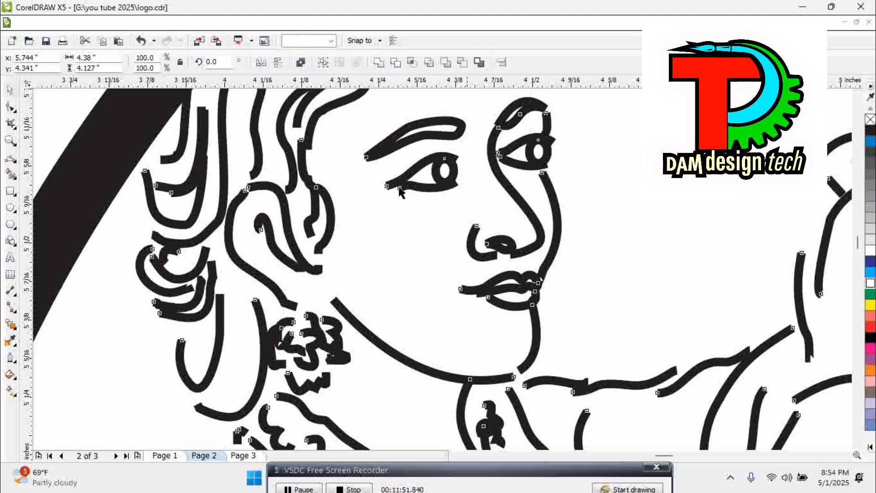
Fill the pupils of both of the child's eyes with black
{"action": "left_click", "coordinate": [573, 157]}
{"action": "left_click", "coordinate": [545, 157]}
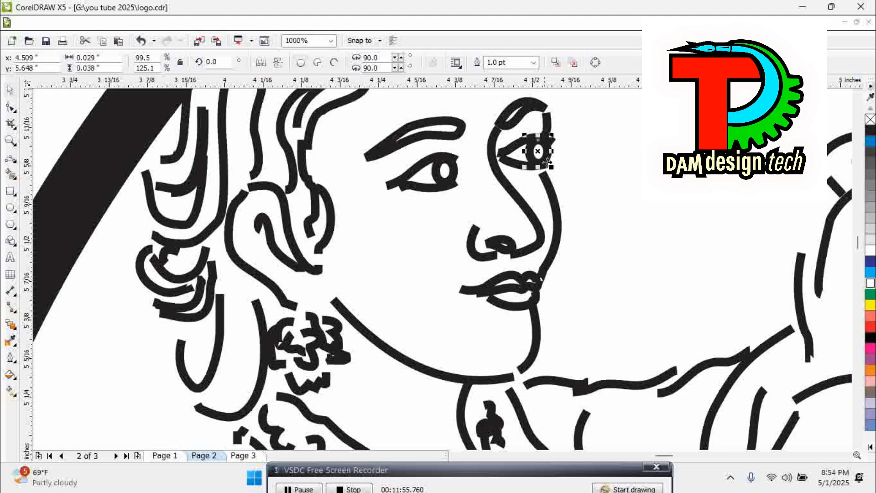
{"action": "left_click", "coordinate": [452, 173], "text": "shift"}
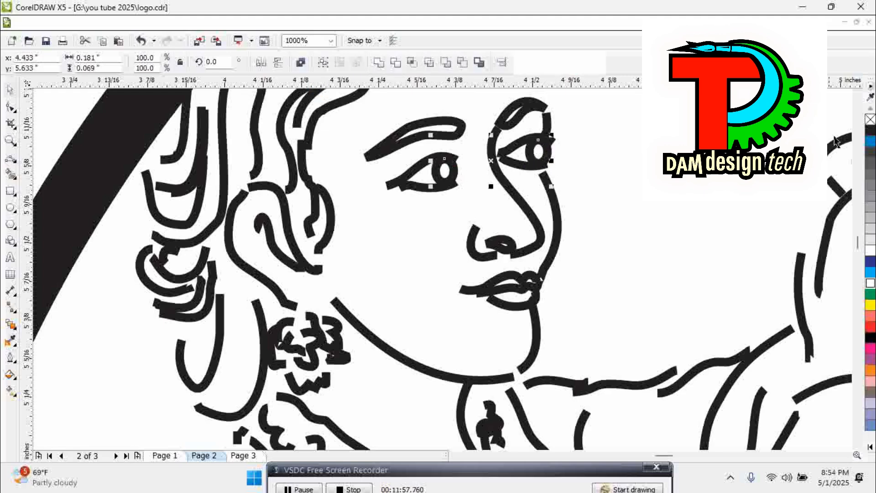
{"action": "left_click", "coordinate": [870, 131]}
{"action": "left_click", "coordinate": [651, 238]}
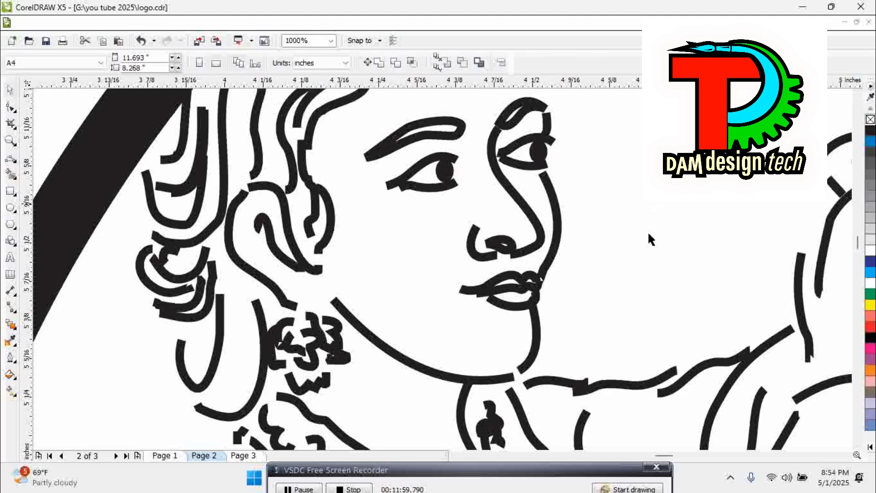
Convert the 8.0 pt outline of the combined inner and outer rings into an object
{"action": "scroll", "coordinate": [492, 214], "scroll_direction": "down", "scroll_amount": 2}
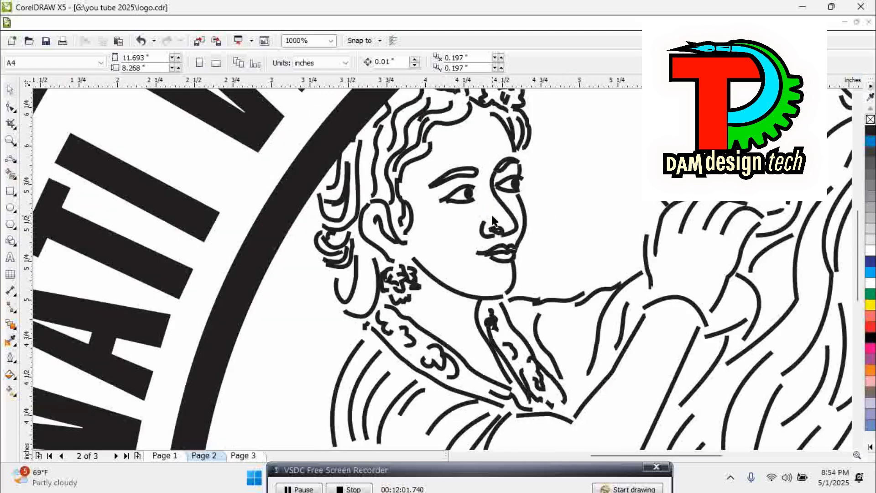
{"action": "scroll", "coordinate": [502, 214], "scroll_direction": "down", "scroll_amount": 8}
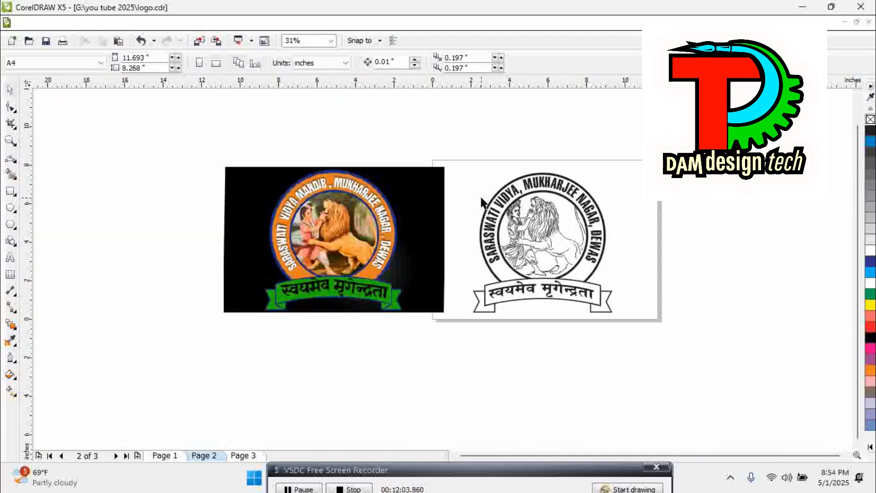
{"action": "key", "text": "z"}
{"action": "left_click_drag", "start_coordinate": [226, 143], "coordinate": [669, 342]}
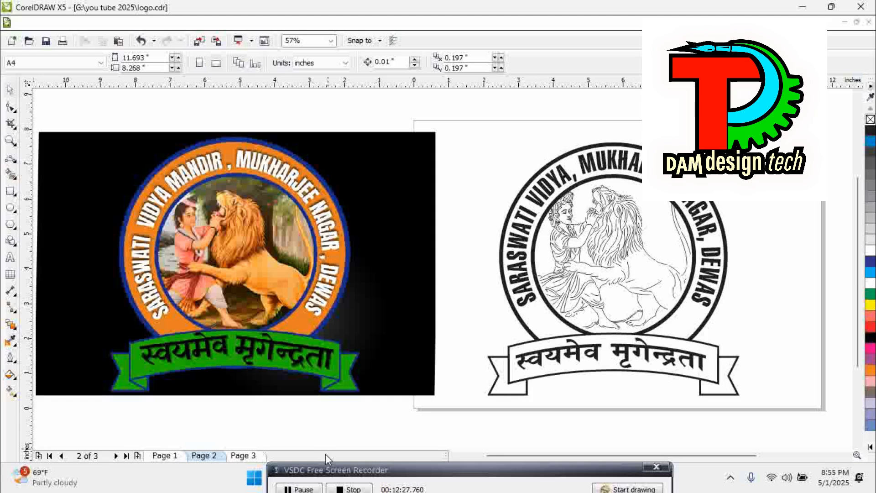
{"action": "left_click", "coordinate": [585, 151]}
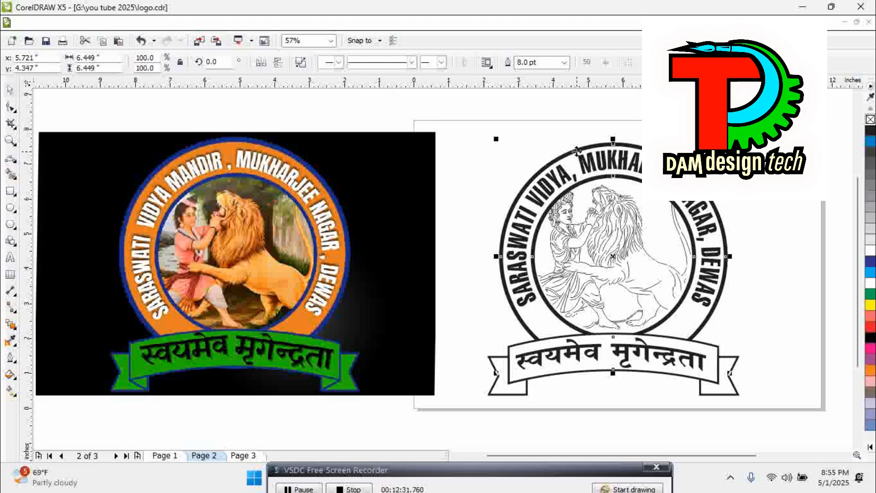
{"action": "key", "text": "ctrl+shift+q"}
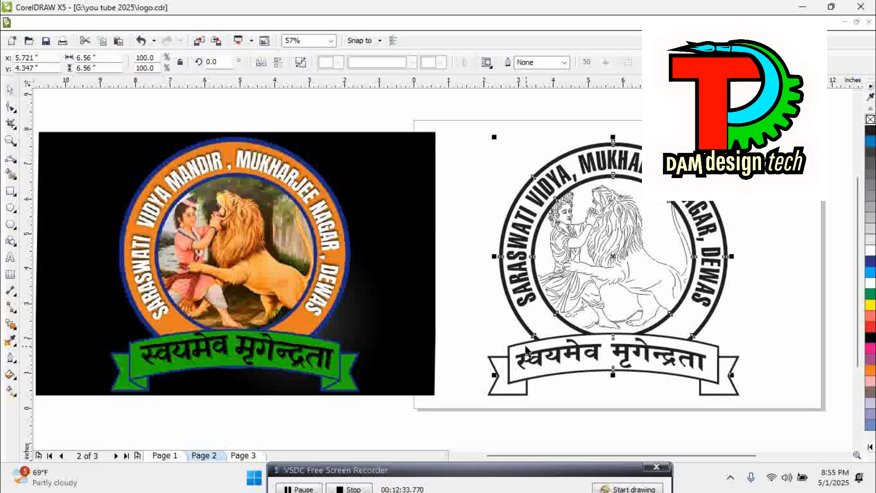
Ungroup the motto ribbon so its outline pieces and lettering become separate objects
{"action": "left_click", "coordinate": [521, 351]}
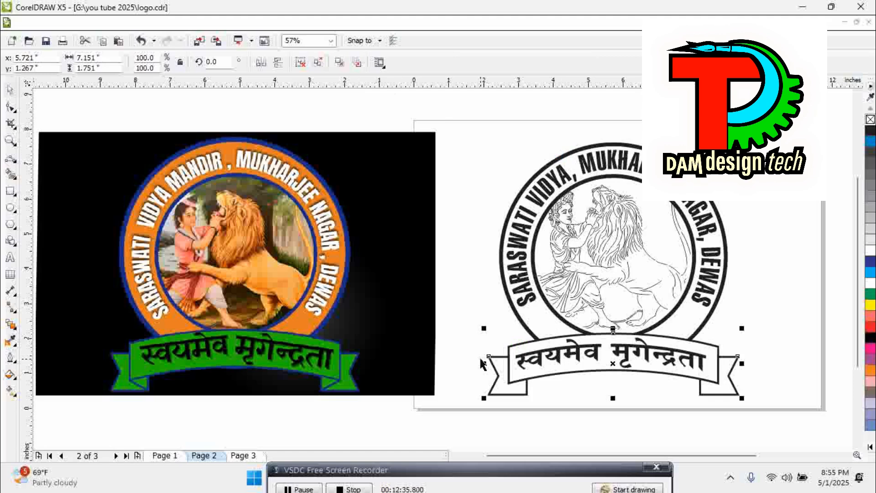
{"action": "left_click", "coordinate": [473, 315]}
{"action": "left_click", "coordinate": [513, 344]}
{"action": "key", "text": "ctrl+u"}
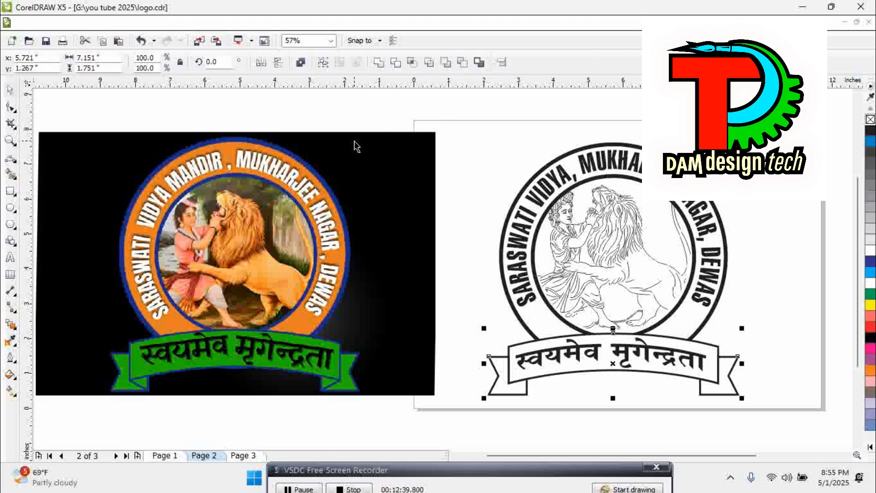
{"action": "left_click", "coordinate": [482, 236]}
Draw a rectangle about 0.17 by 0.42 inches across the top of the outer ring and trim a gap in the ring with it
{"action": "left_click", "coordinate": [10, 191]}
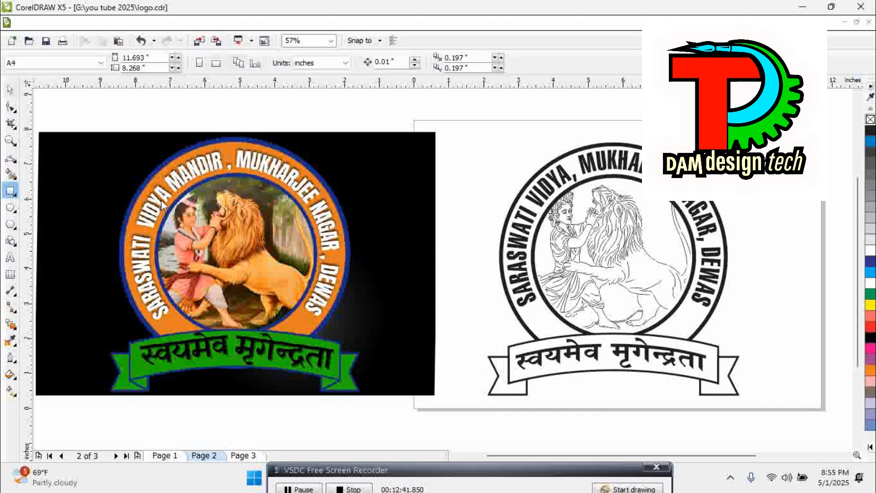
{"action": "left_click_drag", "start_coordinate": [609, 134], "coordinate": [615, 149]}
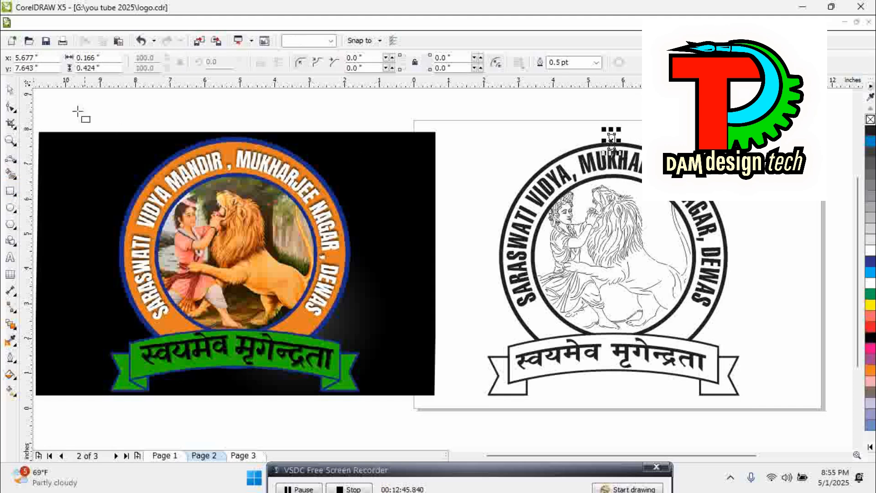
{"action": "left_click", "coordinate": [10, 89]}
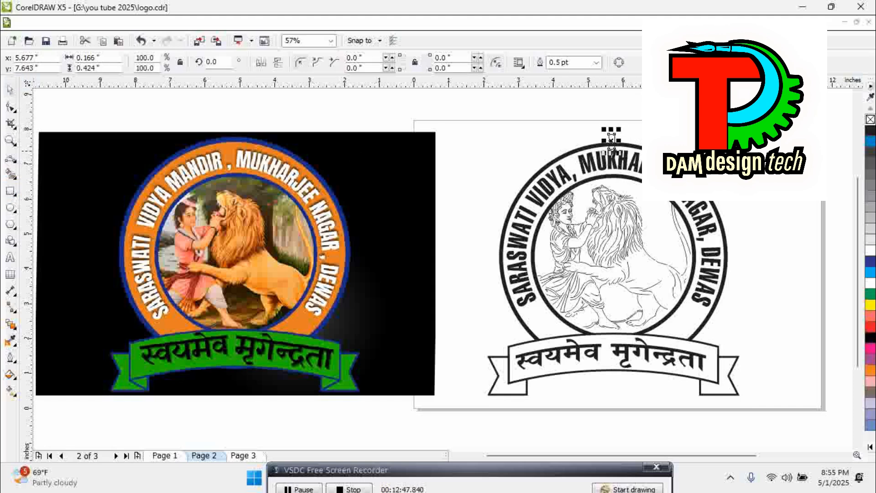
{"action": "left_click", "coordinate": [647, 149], "text": "shift"}
{"action": "left_click", "coordinate": [396, 63]}
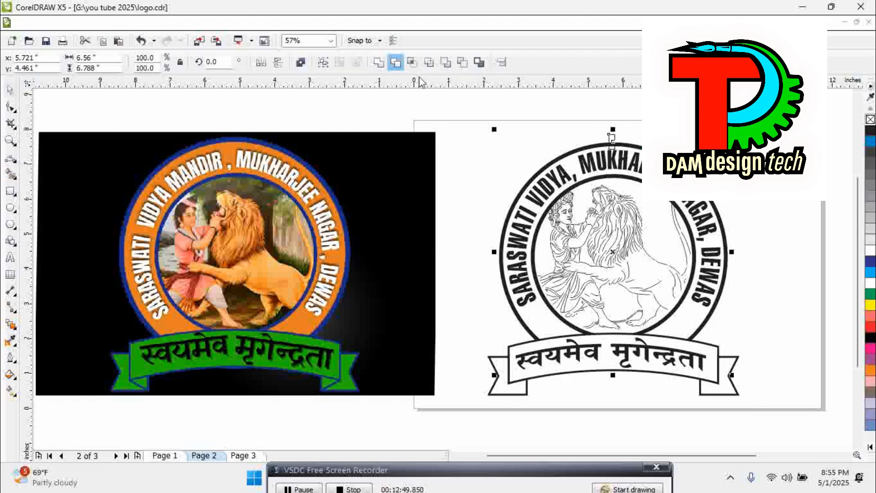
{"action": "left_click", "coordinate": [627, 136]}
Move the small rectangle onto the ribbon's lower edge, trim a gap in the ribbon with it, and delete the rectangle
{"action": "left_click_drag", "start_coordinate": [612, 150], "coordinate": [606, 372]}
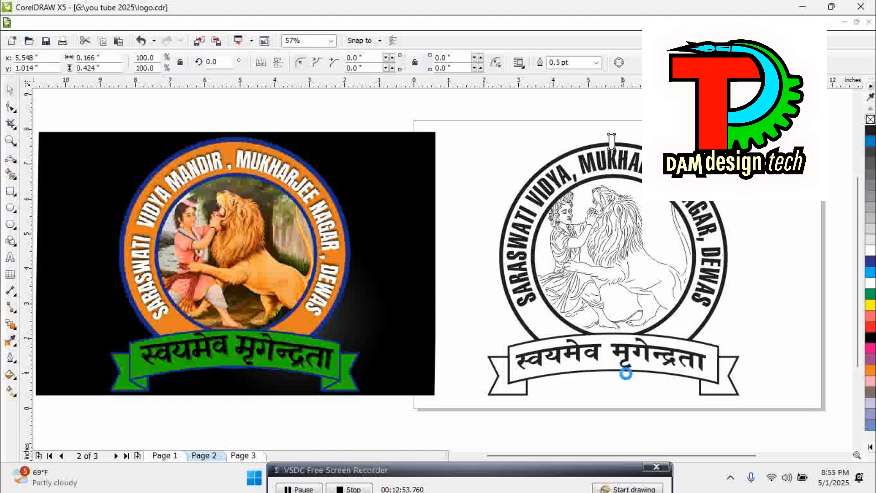
{"action": "left_click", "coordinate": [644, 369], "text": "shift"}
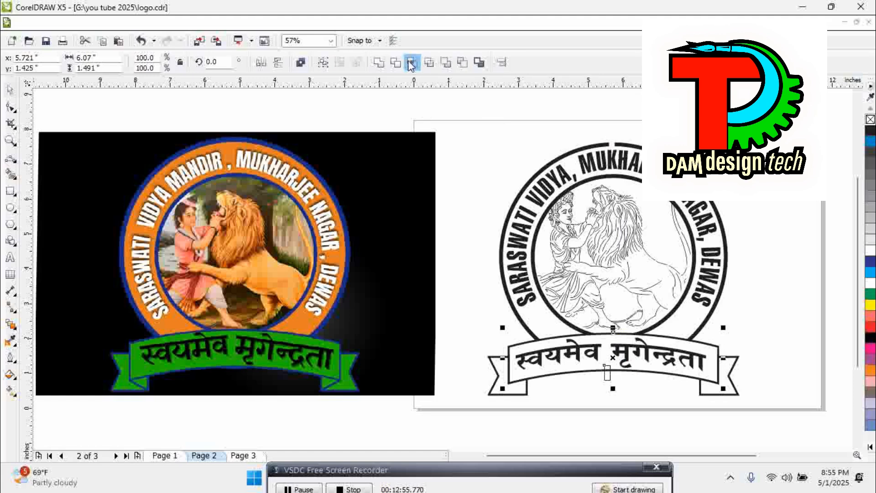
{"action": "left_click", "coordinate": [396, 63]}
{"action": "left_click", "coordinate": [609, 377]}
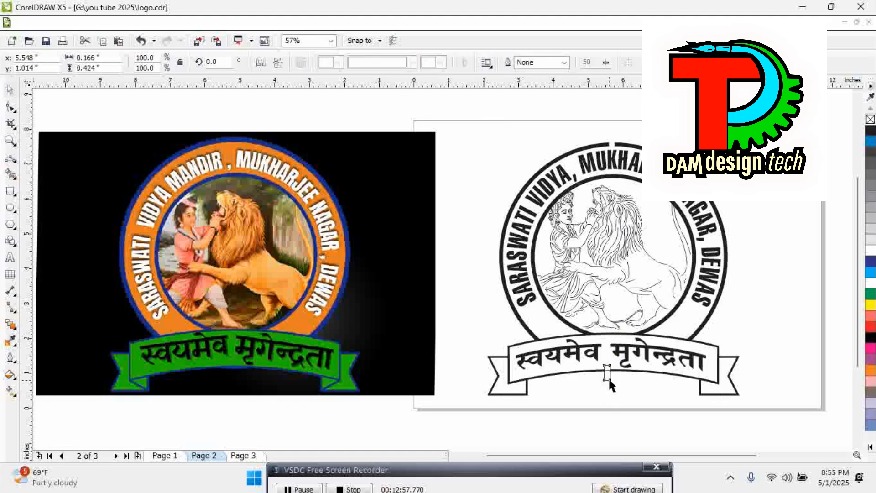
{"action": "key", "text": "Delete"}
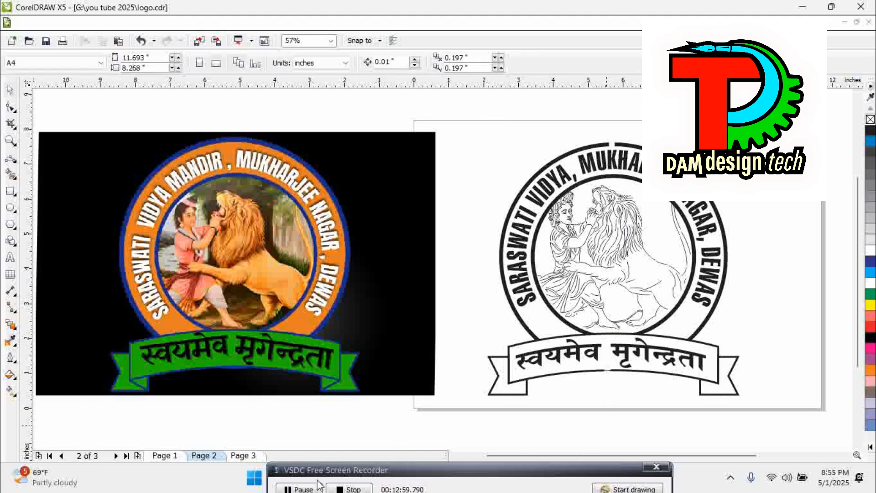
{"action": "left_click", "coordinate": [308, 490]}
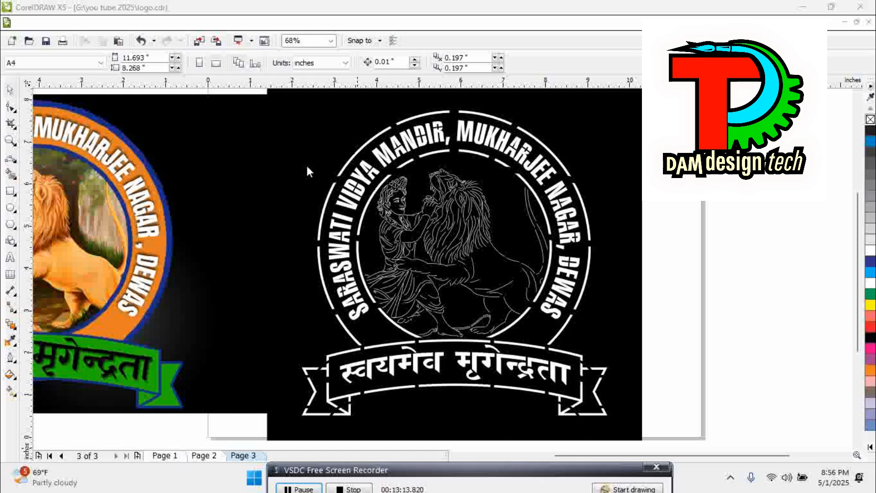
Move the reference logo image farther away from the black stencil artwork
{"action": "left_click_drag", "start_coordinate": [232, 168], "coordinate": [124, 158]}
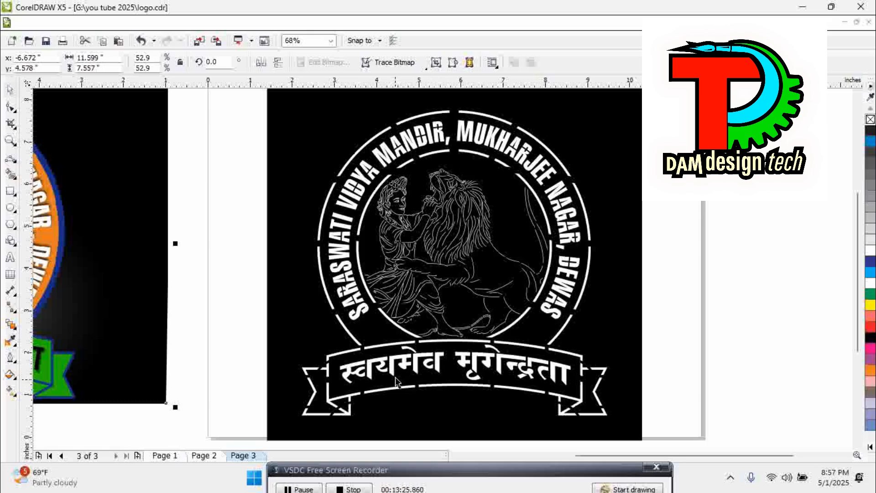
Examine the bridge gaps in the stencil's ribbon, rings, lettering and child-and-lion line art
{"action": "scroll", "coordinate": [385, 378], "scroll_direction": "up", "scroll_amount": 2}
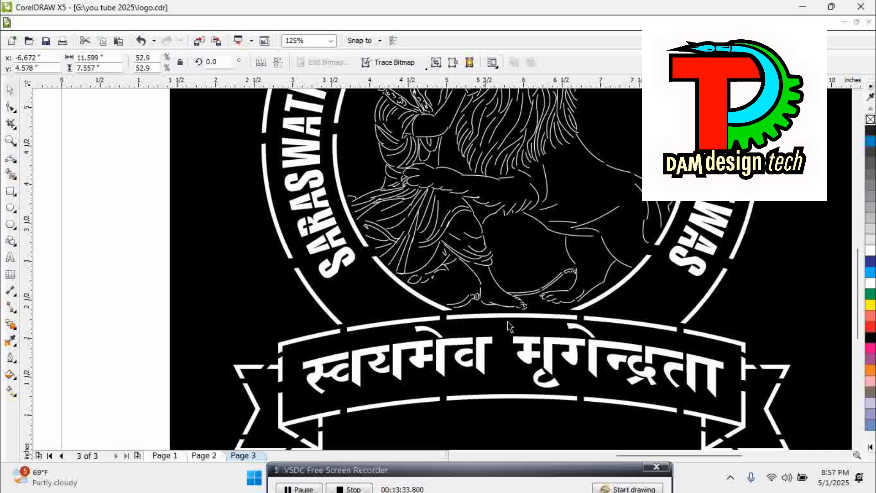
{"action": "scroll", "coordinate": [799, 411], "scroll_direction": "down", "scroll_amount": 2}
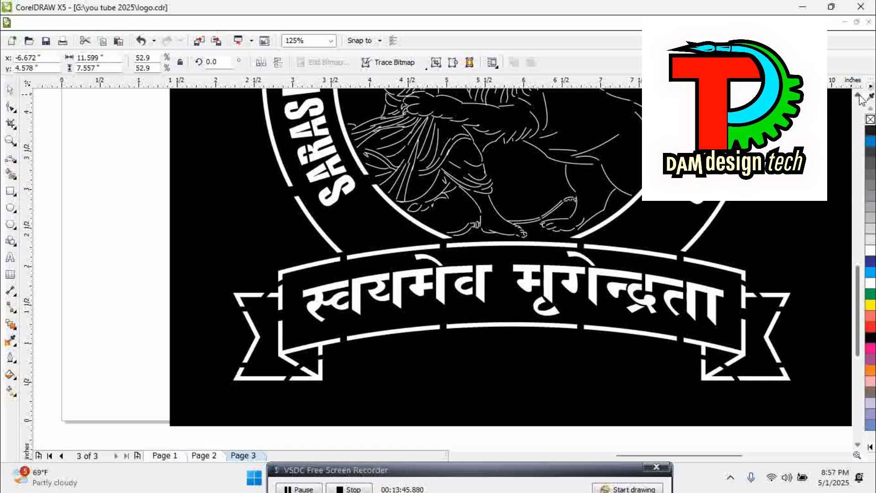
{"action": "scroll", "coordinate": [841, 112], "scroll_direction": "up", "scroll_amount": 3}
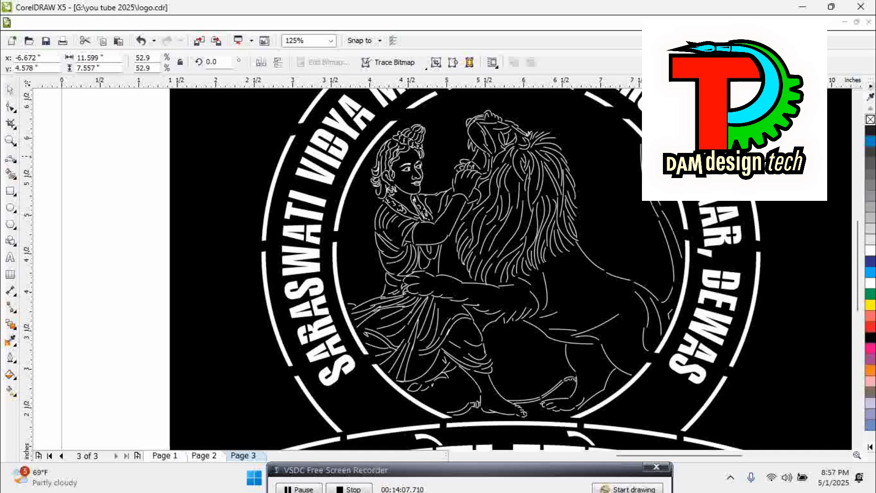
{"action": "scroll", "coordinate": [863, 99], "scroll_direction": "up", "scroll_amount": 3}
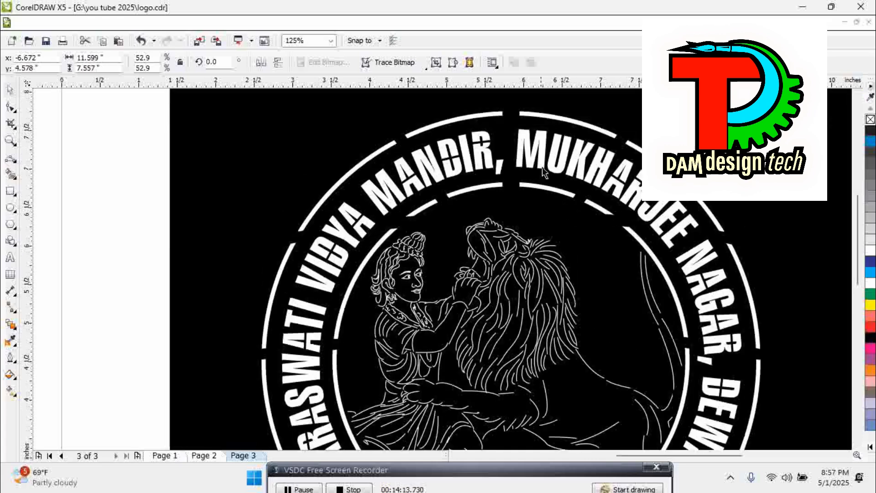
{"action": "left_click", "coordinate": [500, 172]}
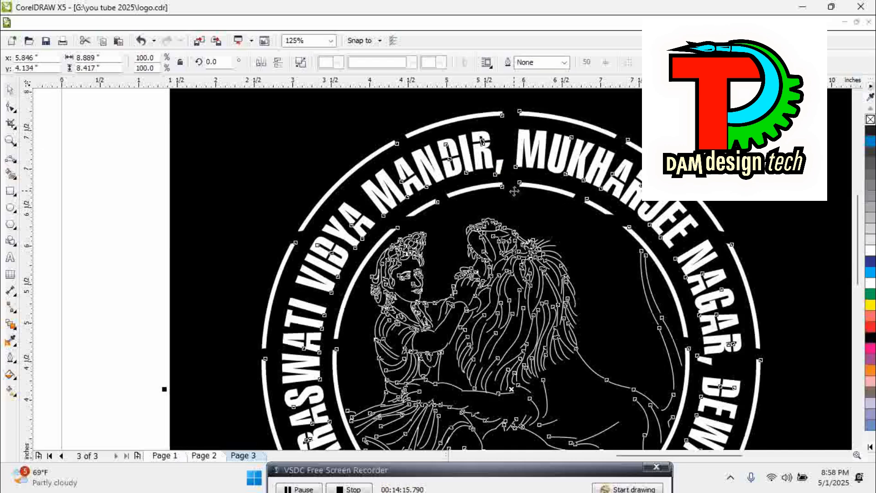
{"action": "scroll", "coordinate": [513, 187], "scroll_direction": "down", "scroll_amount": 2}
{"action": "left_click", "coordinate": [551, 113]}
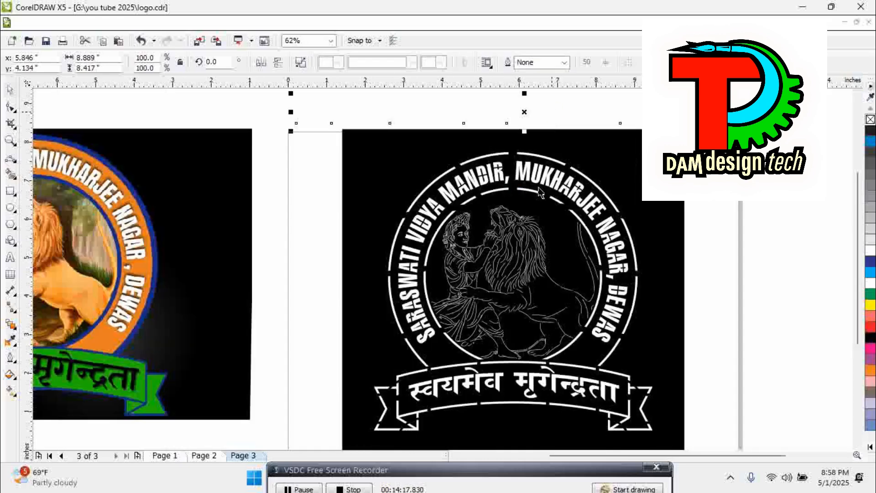
{"action": "scroll", "coordinate": [537, 187], "scroll_direction": "up", "scroll_amount": 1}
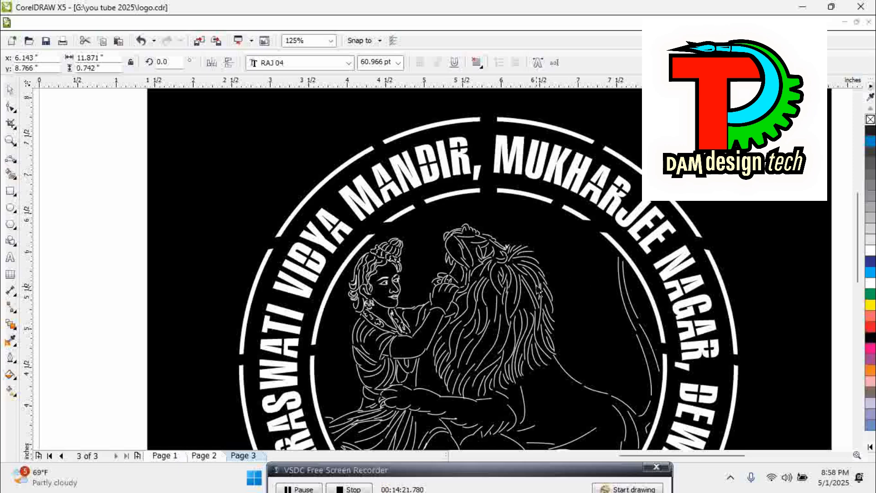
{"action": "scroll", "coordinate": [550, 304], "scroll_direction": "down", "scroll_amount": 2}
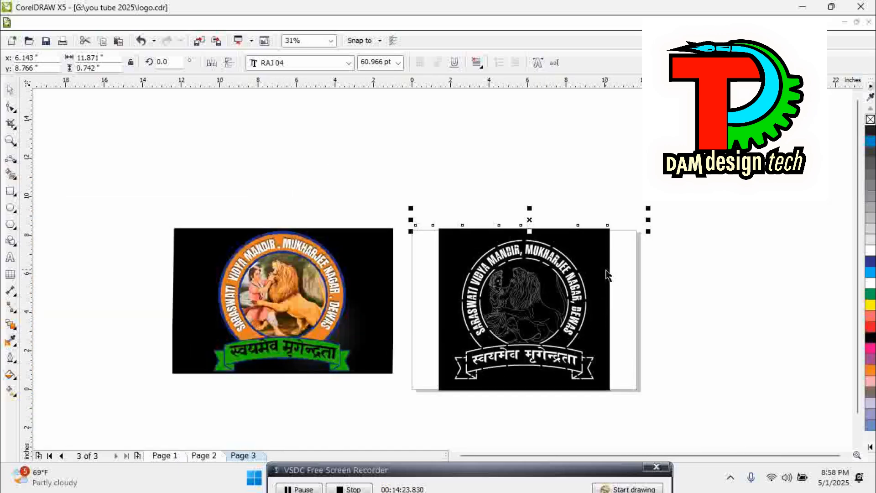
{"action": "key", "text": "Escape"}
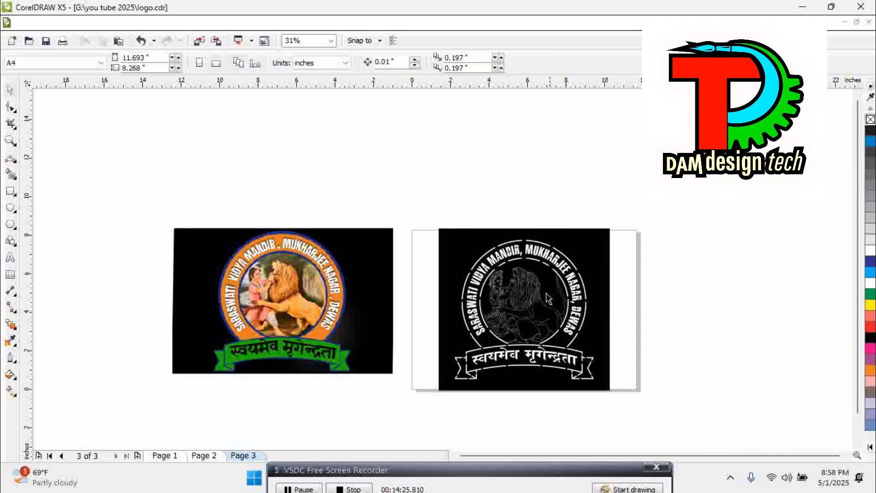
Change the fill of the stencil's background plate from black to red
{"action": "left_click_drag", "start_coordinate": [427, 225], "coordinate": [634, 407]}
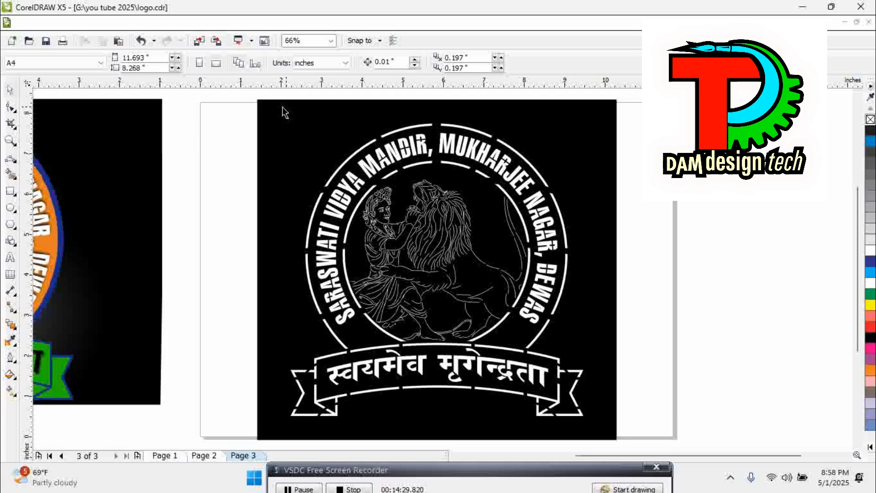
{"action": "left_click", "coordinate": [279, 107]}
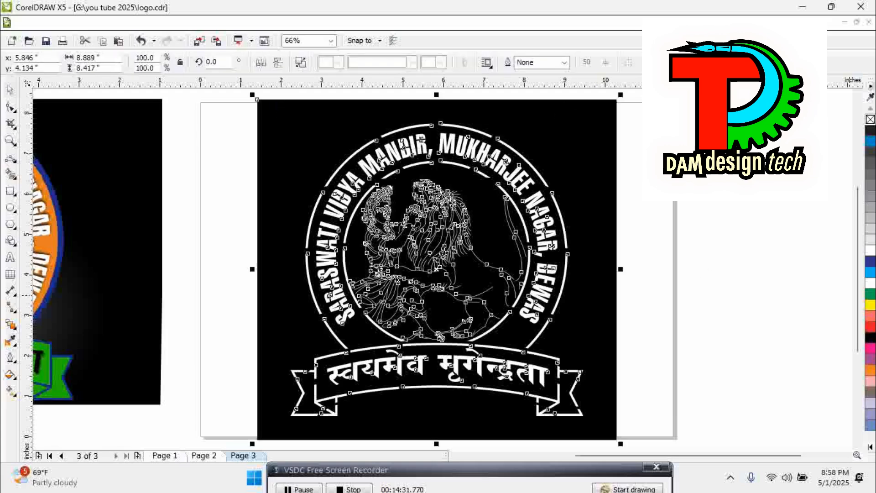
{"action": "left_click", "coordinate": [871, 294]}
{"action": "left_click", "coordinate": [870, 240]}
{"action": "left_click", "coordinate": [871, 327]}
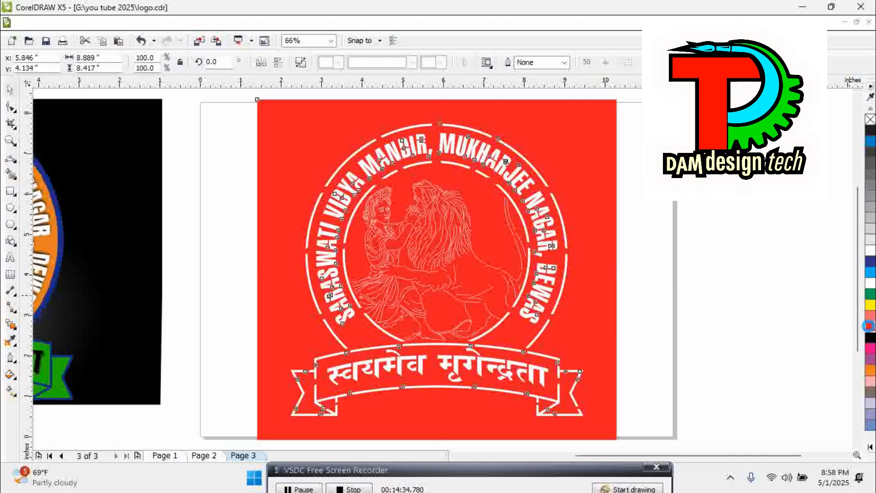
{"action": "left_click", "coordinate": [680, 256]}
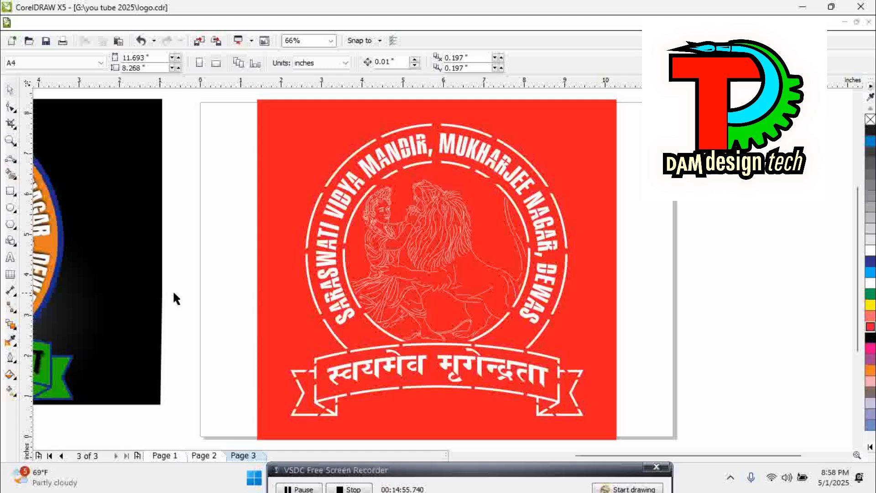
Add the contact phone number as text beside the stencil, enlarge it to about 37 pt and place it outside the page
{"action": "left_click", "coordinate": [10, 257]}
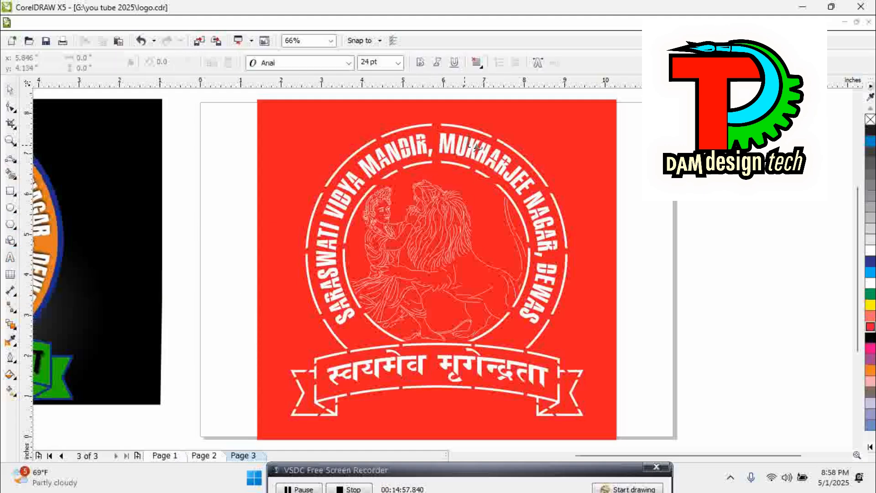
{"action": "left_click", "coordinate": [633, 196]}
{"action": "type", "text": "888"}
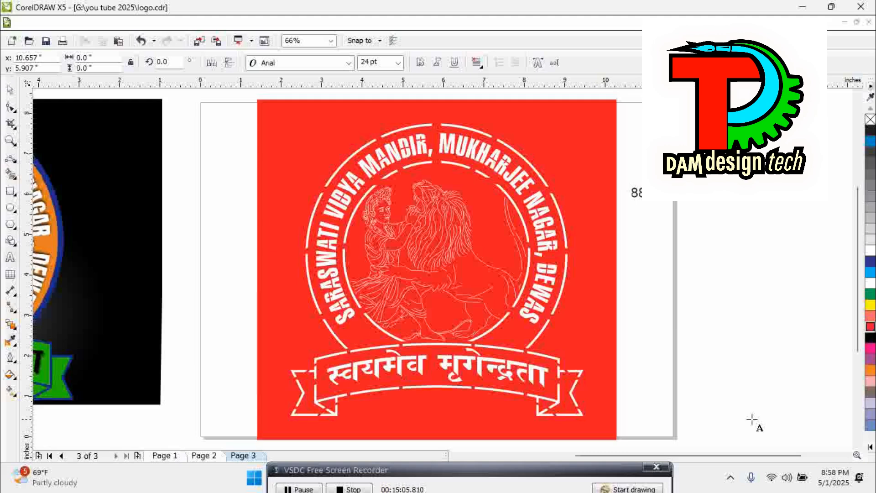
{"action": "left_click", "coordinate": [10, 90]}
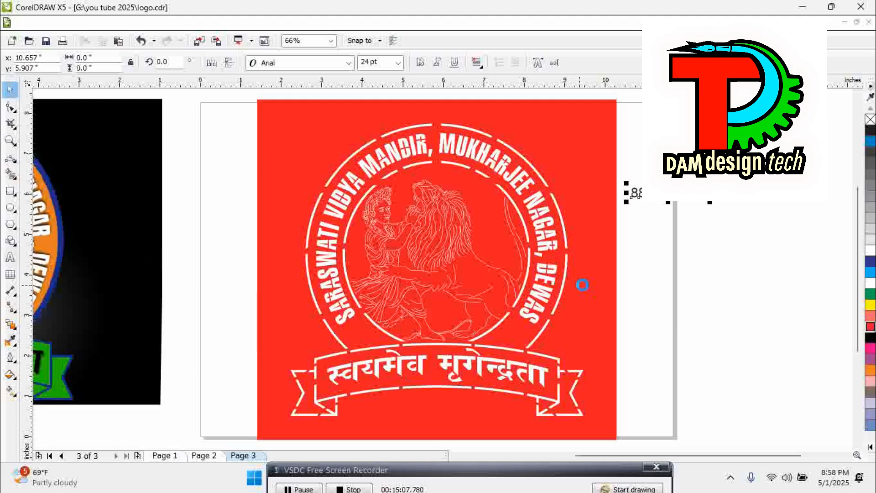
{"action": "left_click_drag", "start_coordinate": [667, 201], "coordinate": [814, 324]}
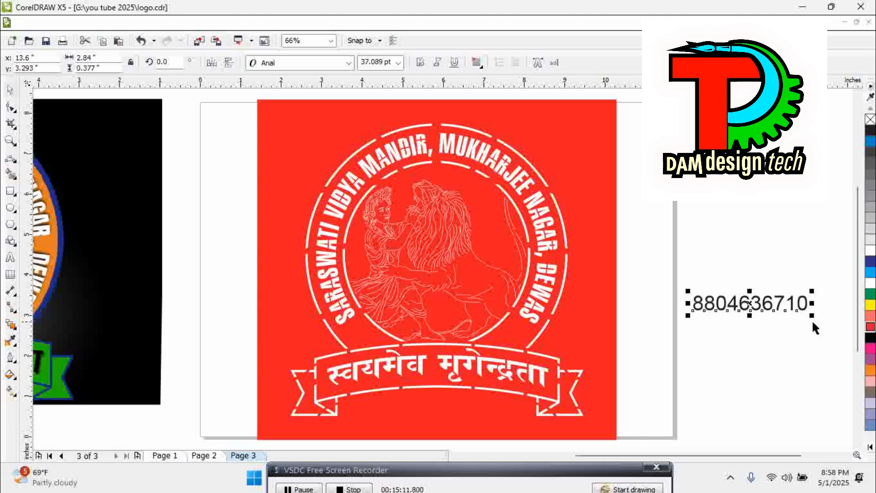
{"action": "left_click", "coordinate": [748, 354]}
{"action": "left_click_drag", "start_coordinate": [502, 469], "coordinate": [470, 398]}
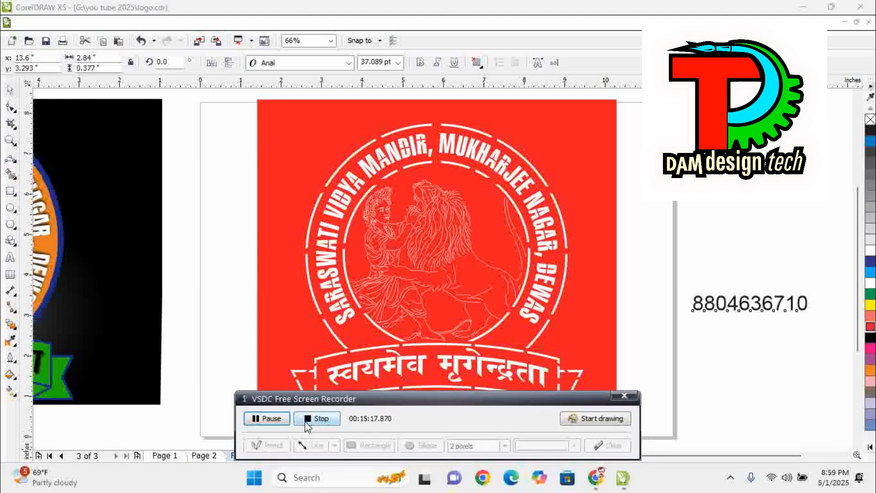